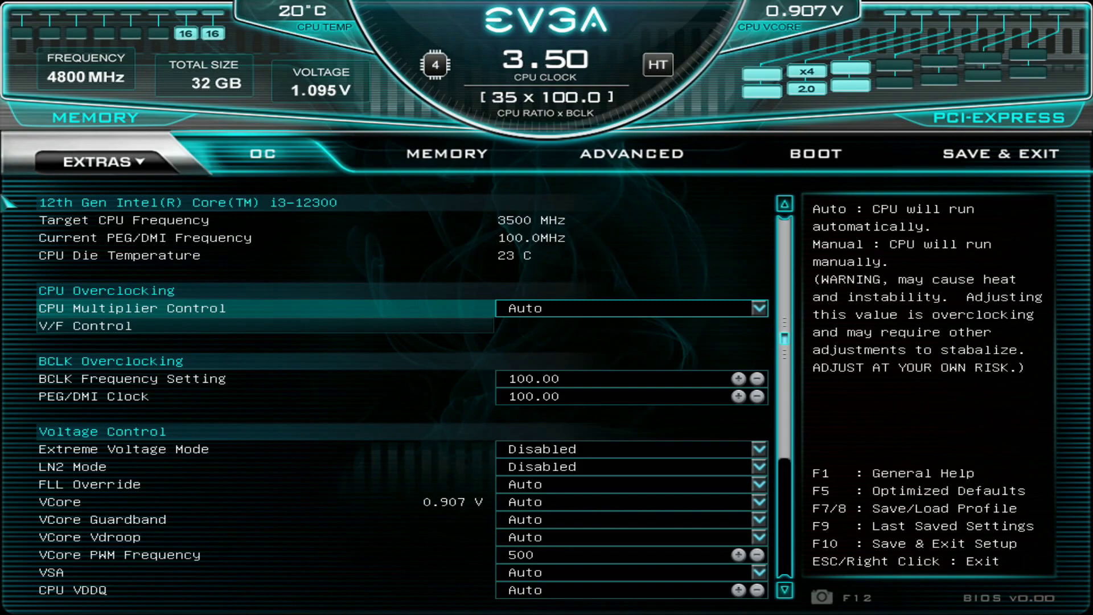
Load the saved jatka profile from Save & Exit > Load Profile
key("F1")
key("Escape")
key("Left")
key("Down")
key("Down")
key("Down")
key("Down")
key("Down")
key("Down")
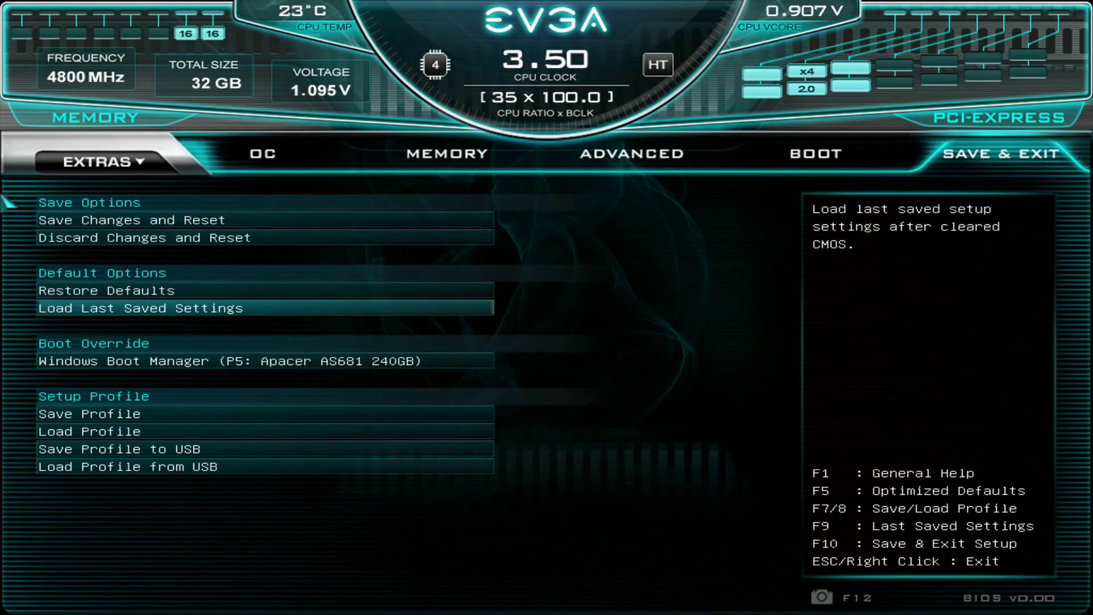
key("Right")
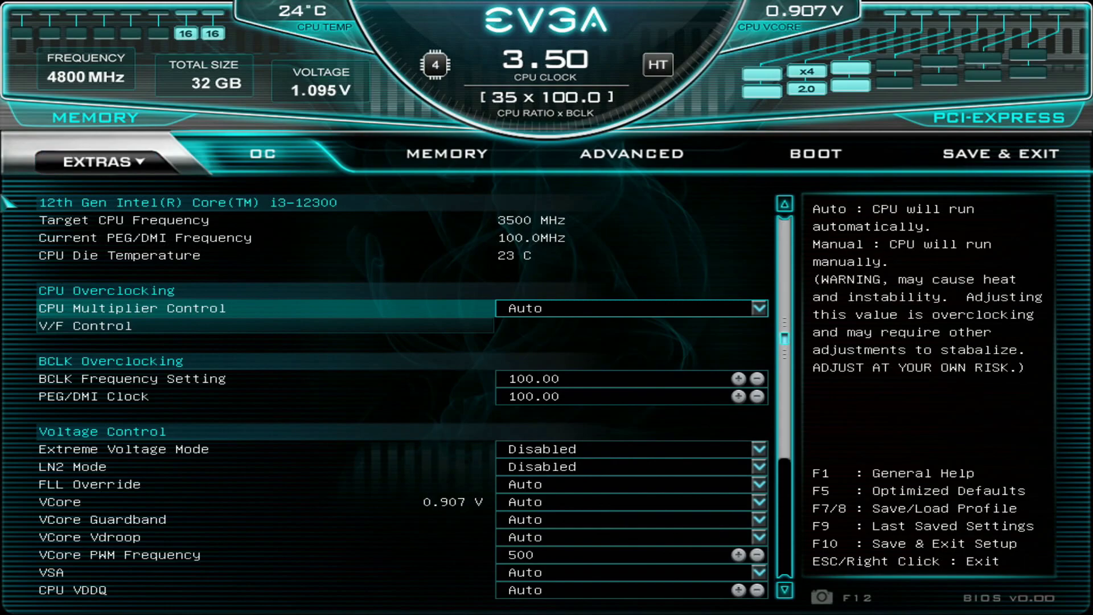
key("Left")
key("Return")
key("Down")
key("Down")
key("Down")
key("Down")
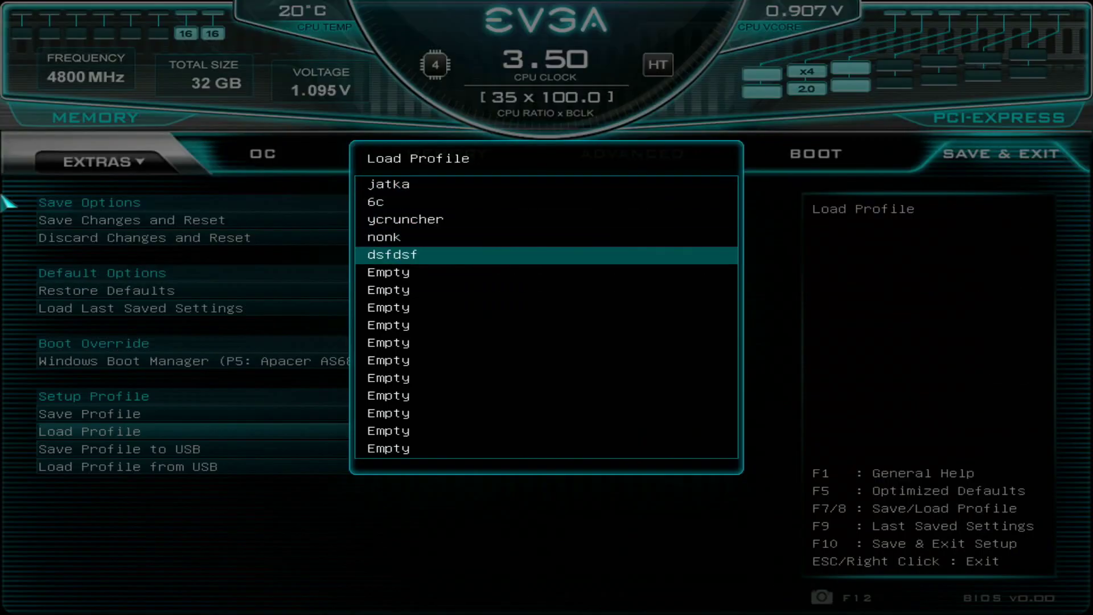
key("Up")
key("Up")
key("Up")
key("Up")
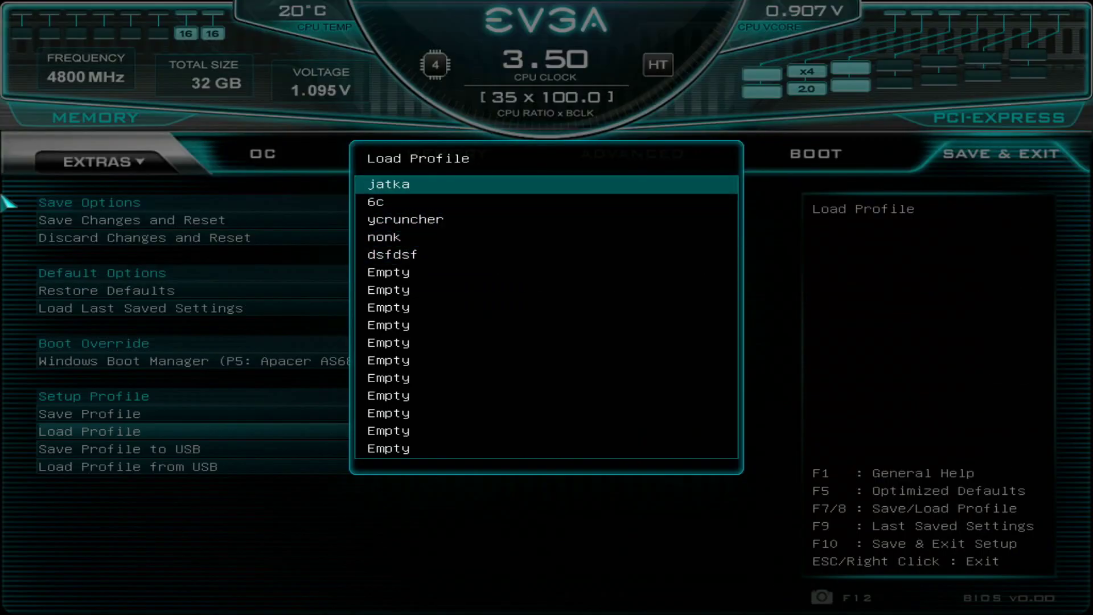
key("Return")
key("Right")
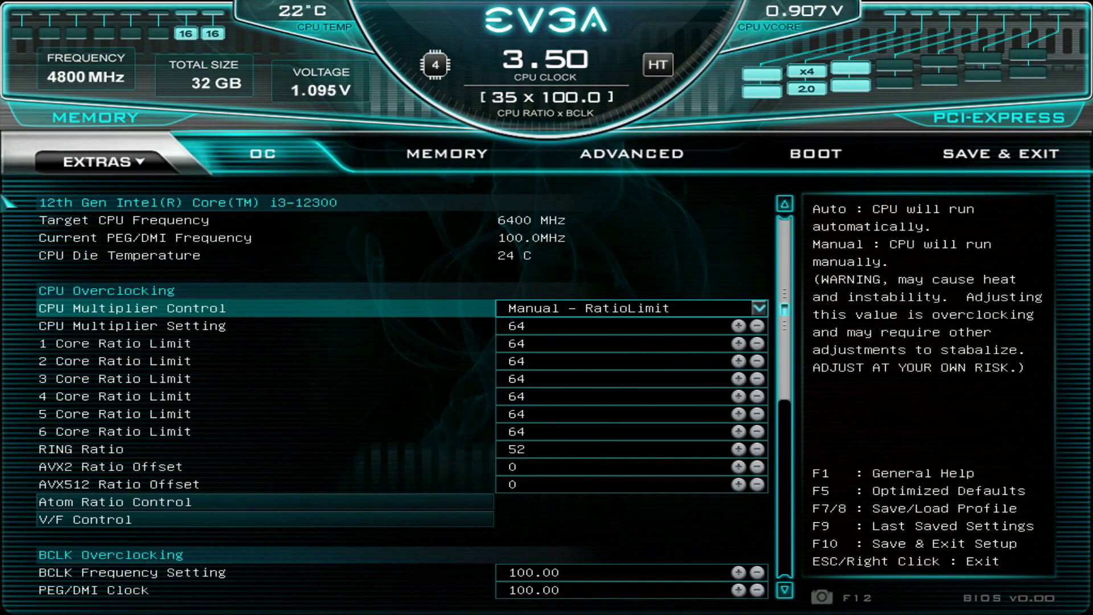
Check CPU Multiplier Control is Manual - RatioLimit with multiplier and core ratio limits at 64
key("Down")
key("Down")
key("Down")
key("Down")
key("Down")
key("Up")
key("Up")
key("Up")
key("Up")
key("Up")
key("Down")
key("Down")
key("Down")
key("Up")
key("Up")
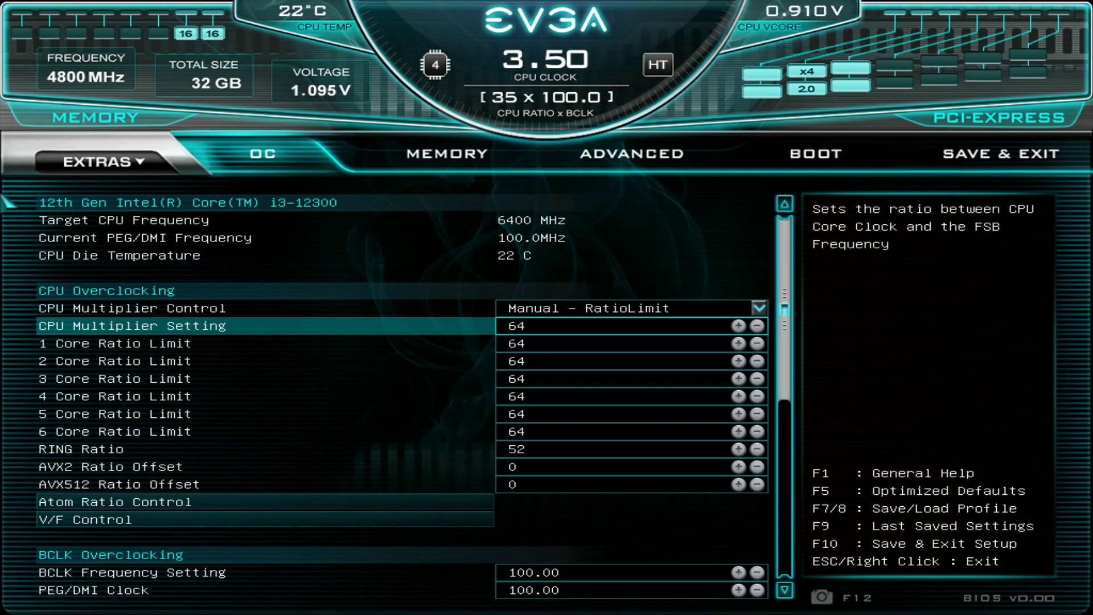
key("Down")
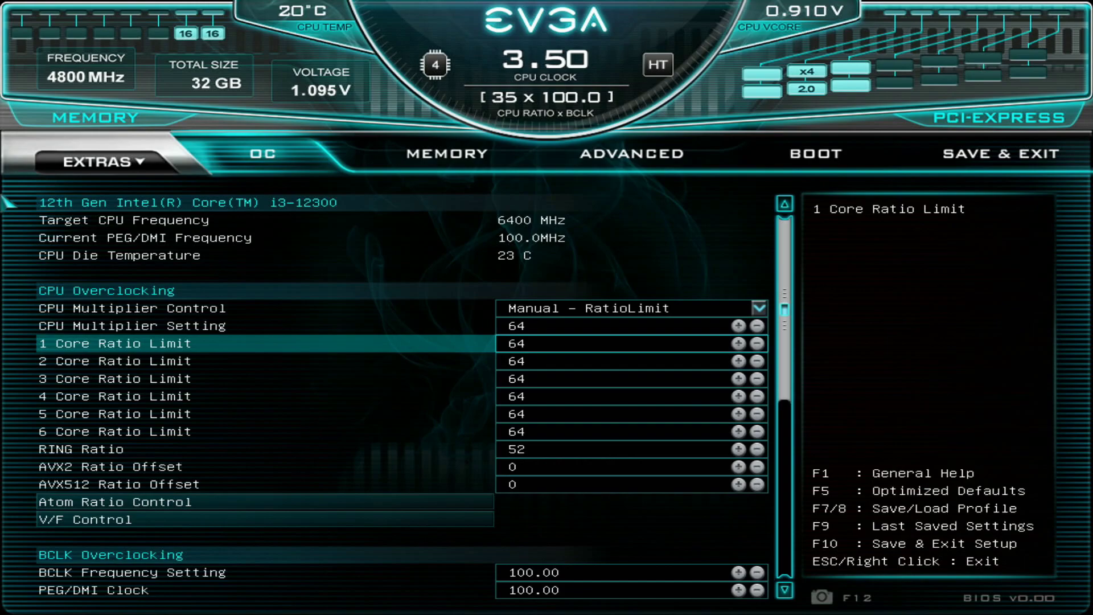
key("Up")
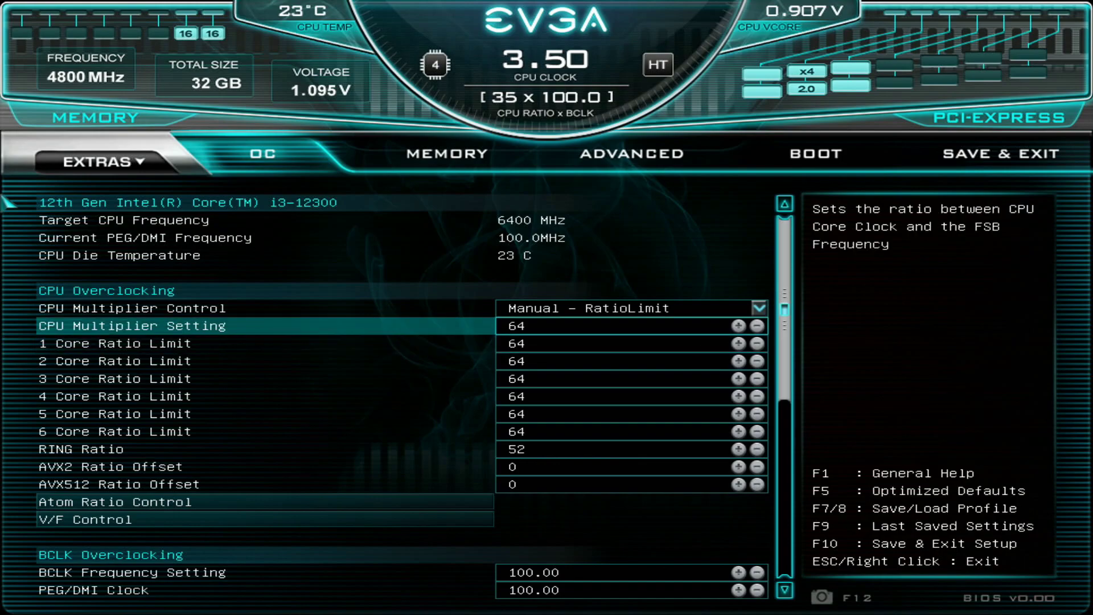
Try a CPU Multiplier Setting of 60
key("BackSpace")
type("0")
key("Return")
Move through the core ratio limits and down to the RING Ratio
key("Down")
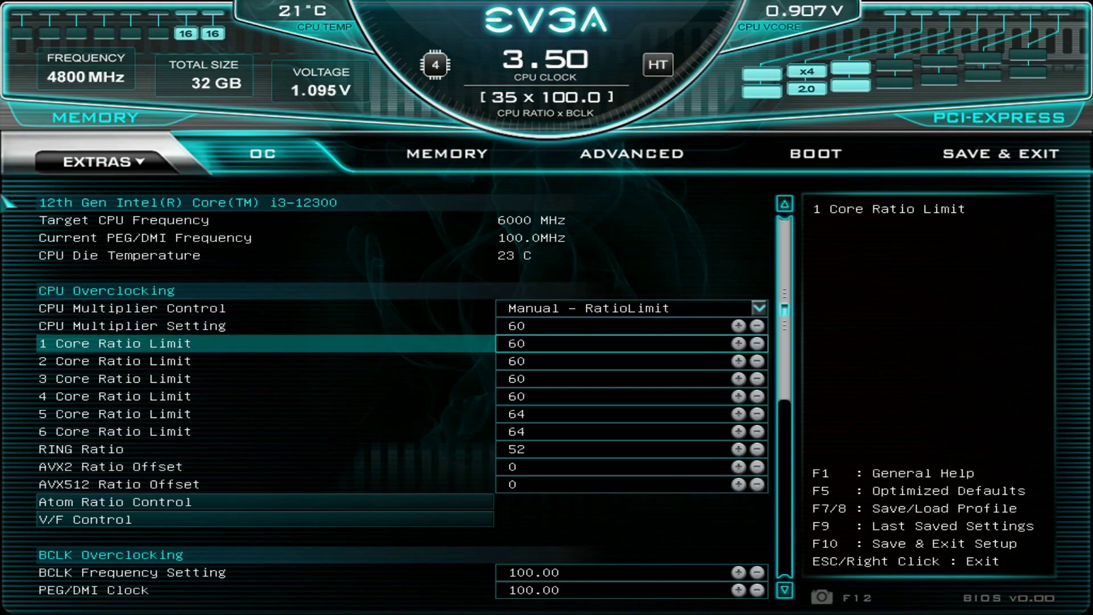
key("Down")
key("Down")
key("Down")
key("Down")
key("Down")
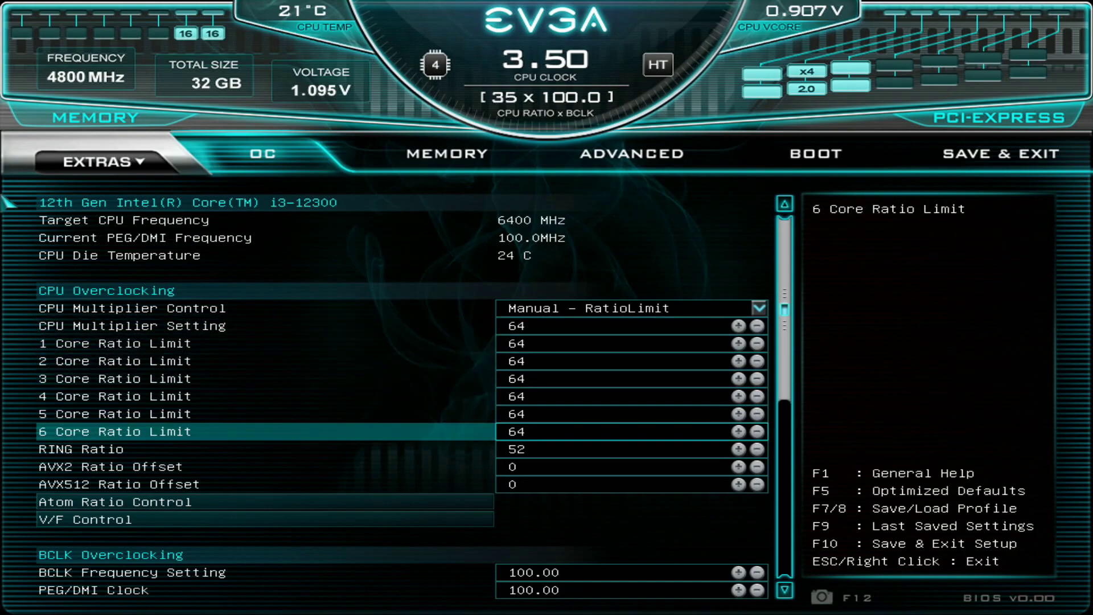
key("Up")
key("Up")
key("Up")
key("Up")
key("Up")
key("Up")
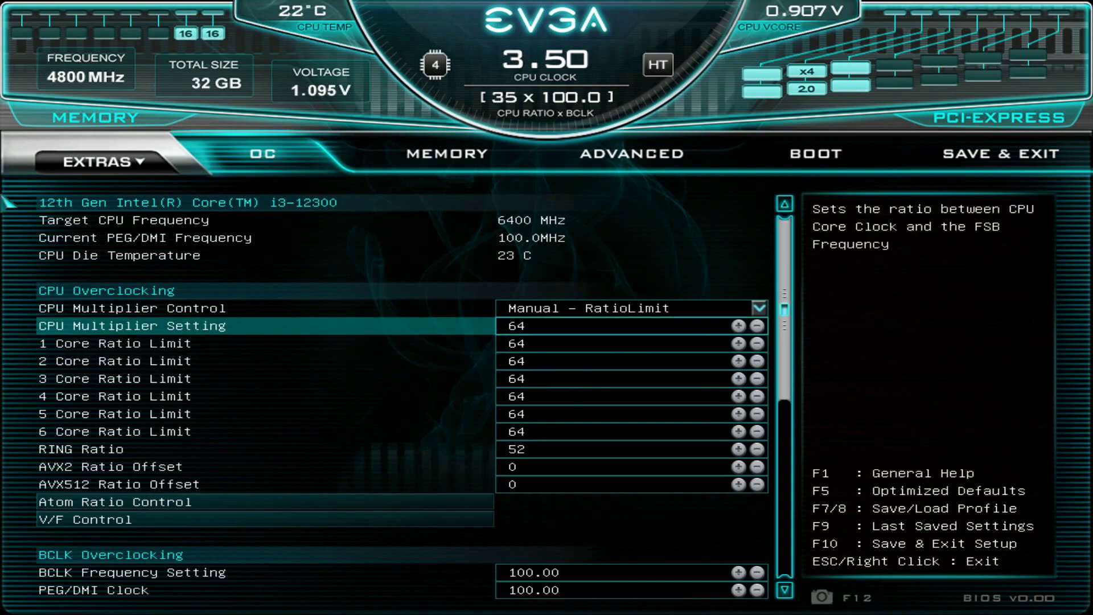
key("Up")
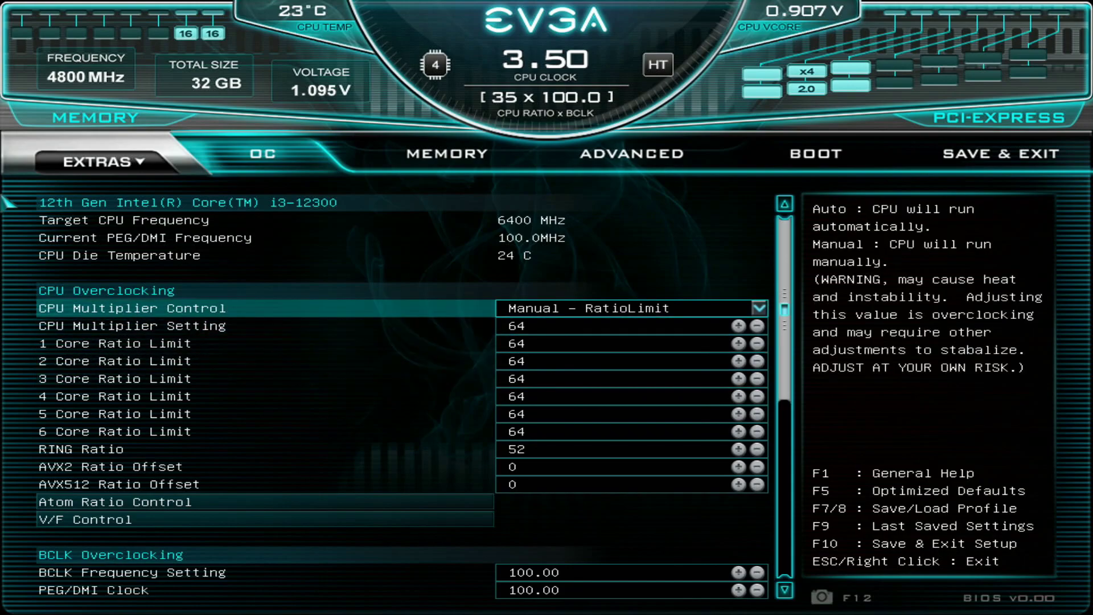
key("Down")
key("Down")
key("Down")
key("Down")
key("Down")
key("Down")
key("Down")
key("Down")
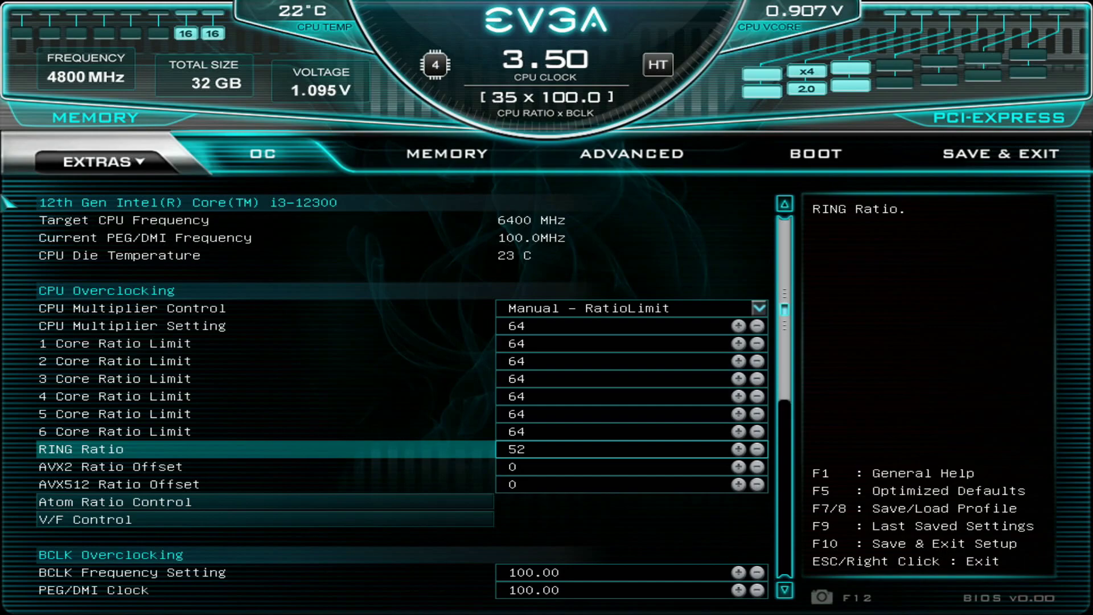
Enter 55 as the RING Ratio
type("55")
key("Down")
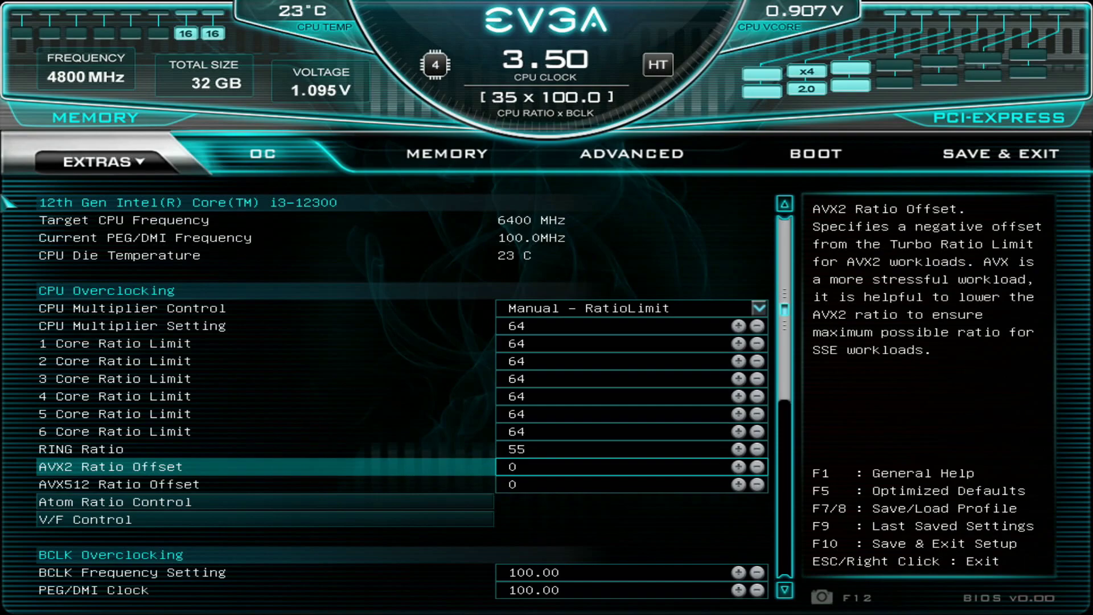
key("Down")
key("Up")
key("Down")
key("Up")
key("Down")
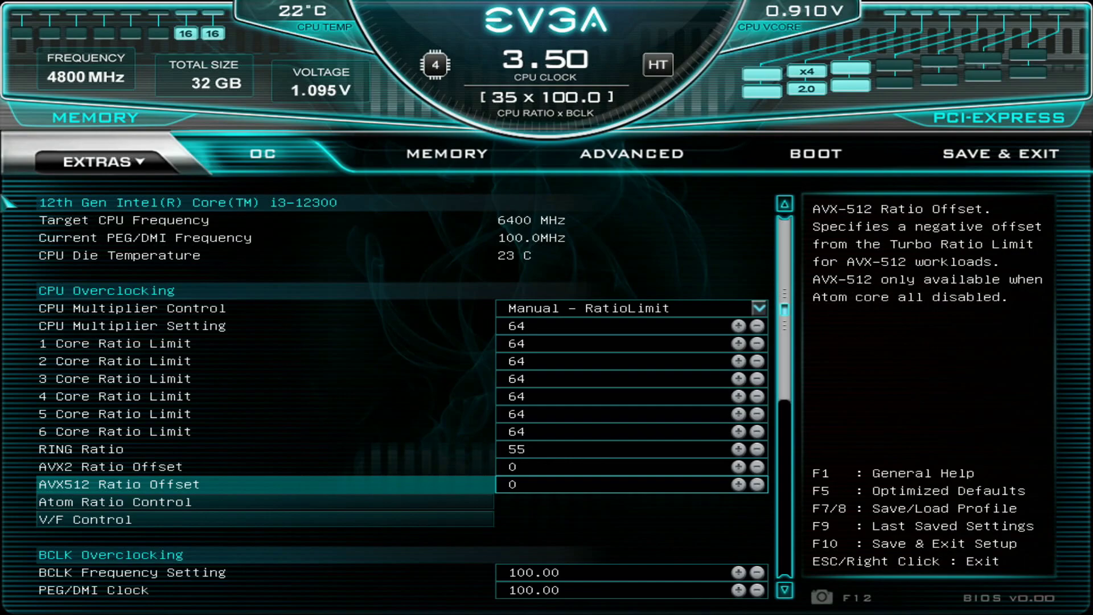
Raise the AVX2 Ratio Offset from 0 to 1, then bring up the saved profile options
key("Up")
key("Down")
key("Up")
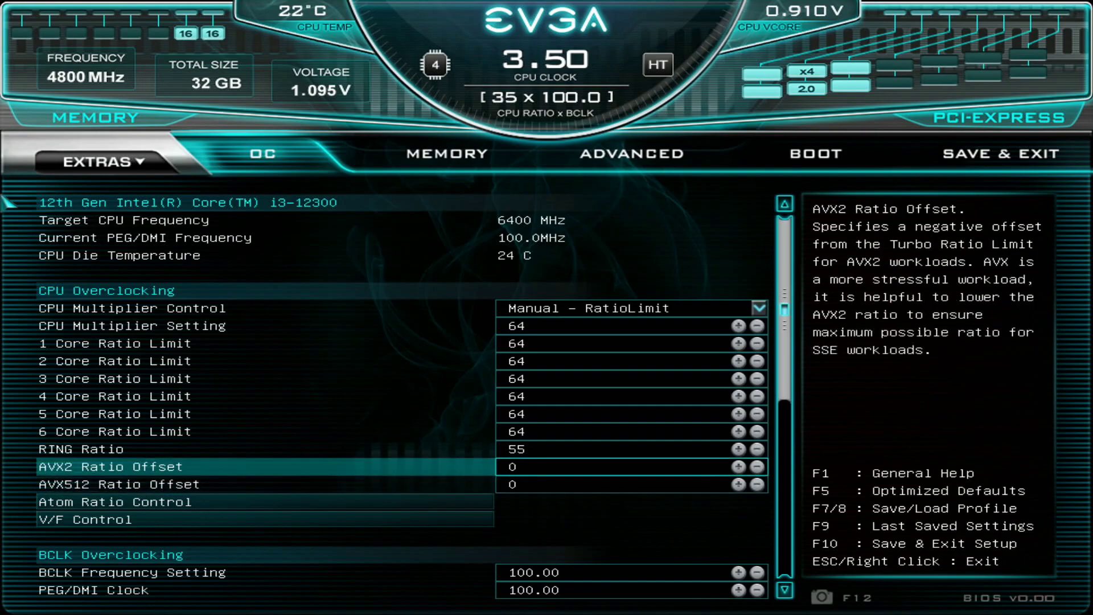
key("Down")
key("Up")
key("plus")
key("Down")
key("Up")
key("F8")
Load the ycruncher profile
key("Down")
key("Up")
key("Down")
key("Down")
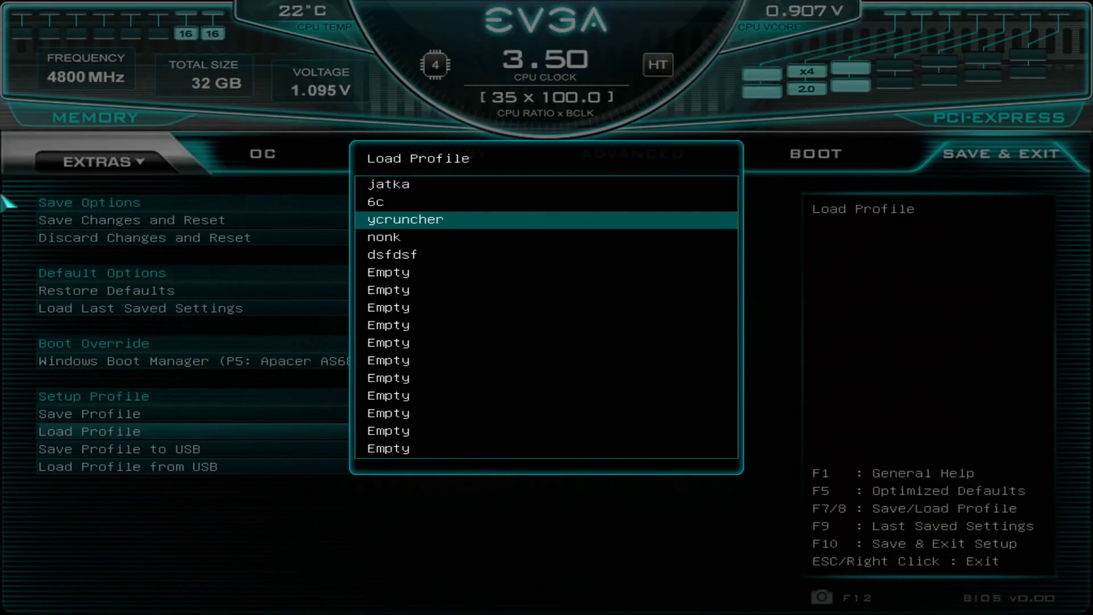
key("Return")
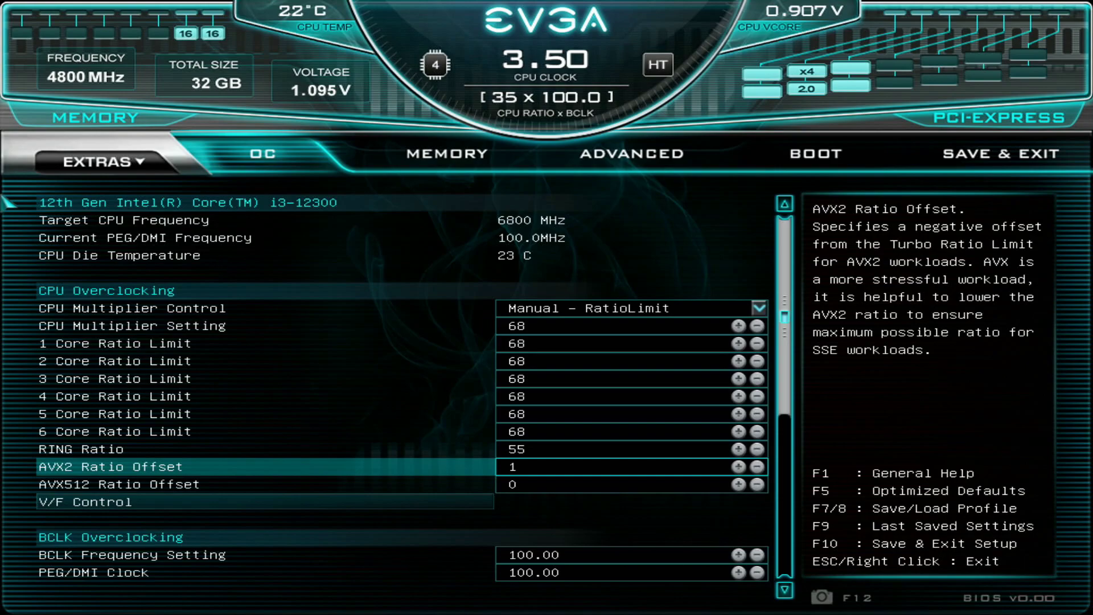
Lower the AVX2 Ratio Offset to 0, then set it back to 1
key("minus")
key("Down")
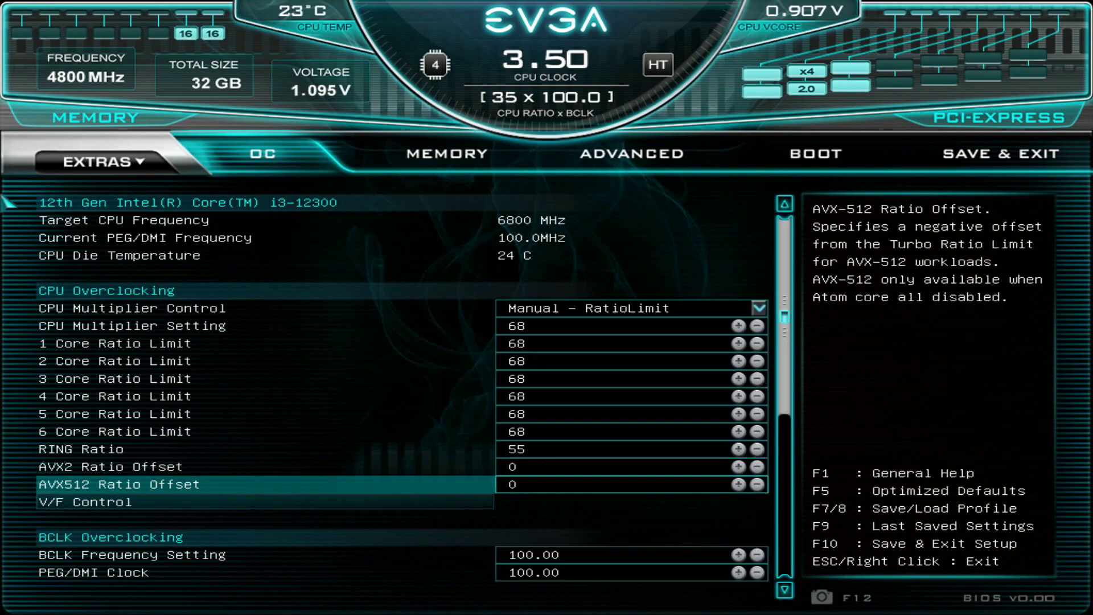
key("Up")
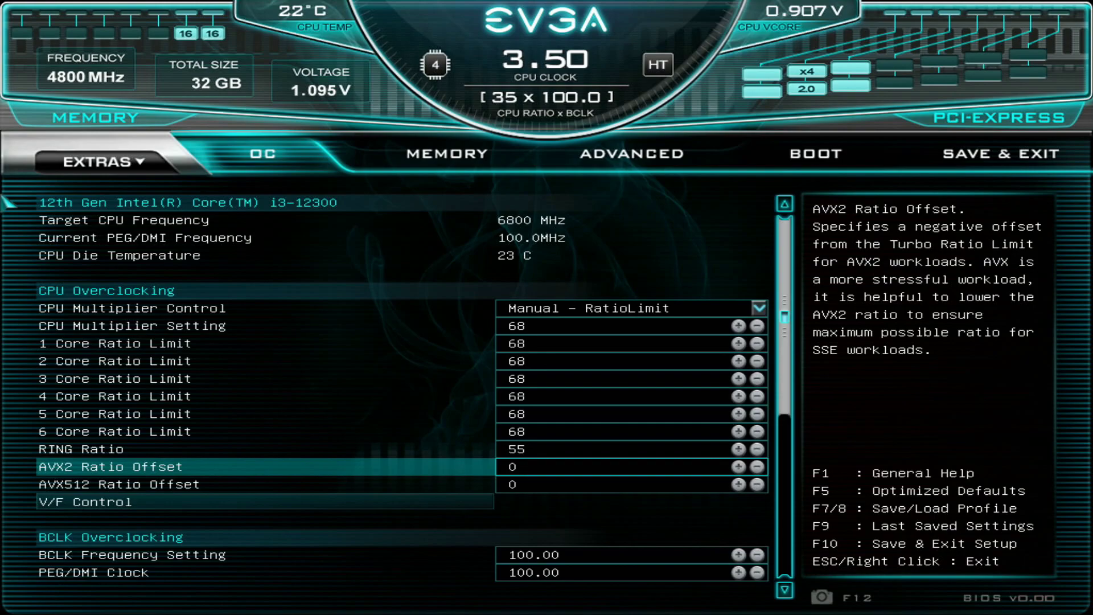
type("1")
key("Down")
key("Up")
key("Down")
key("Up")
Review the multiplier, core ratio limits at 68 and the RING Ratio rows
key("Up")
key("Up")
key("Up")
key("Up")
key("Up")
key("Up")
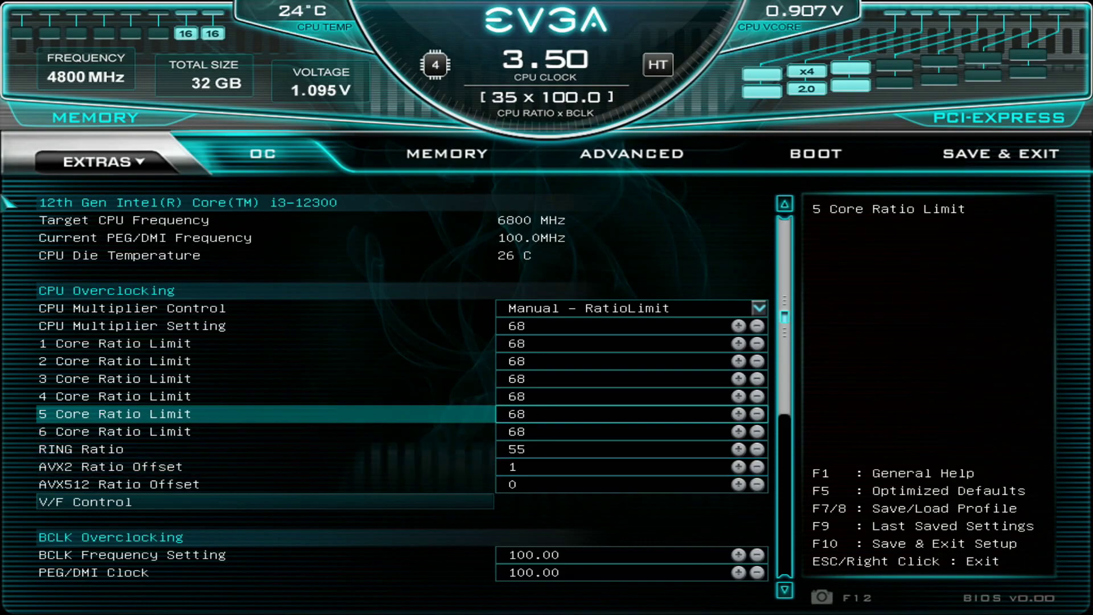
key("Up")
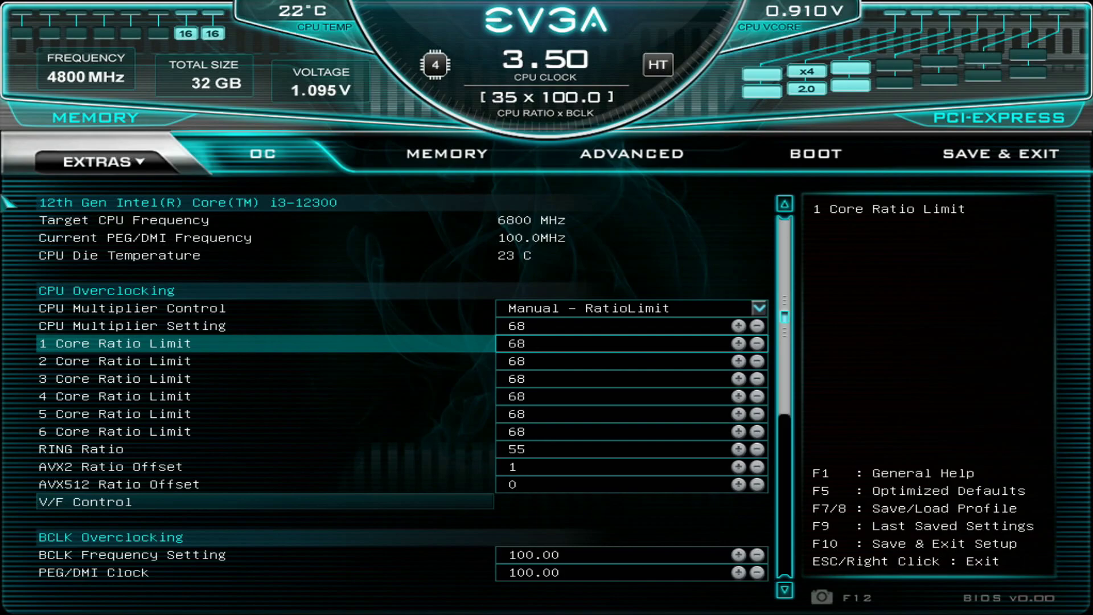
key("Up")
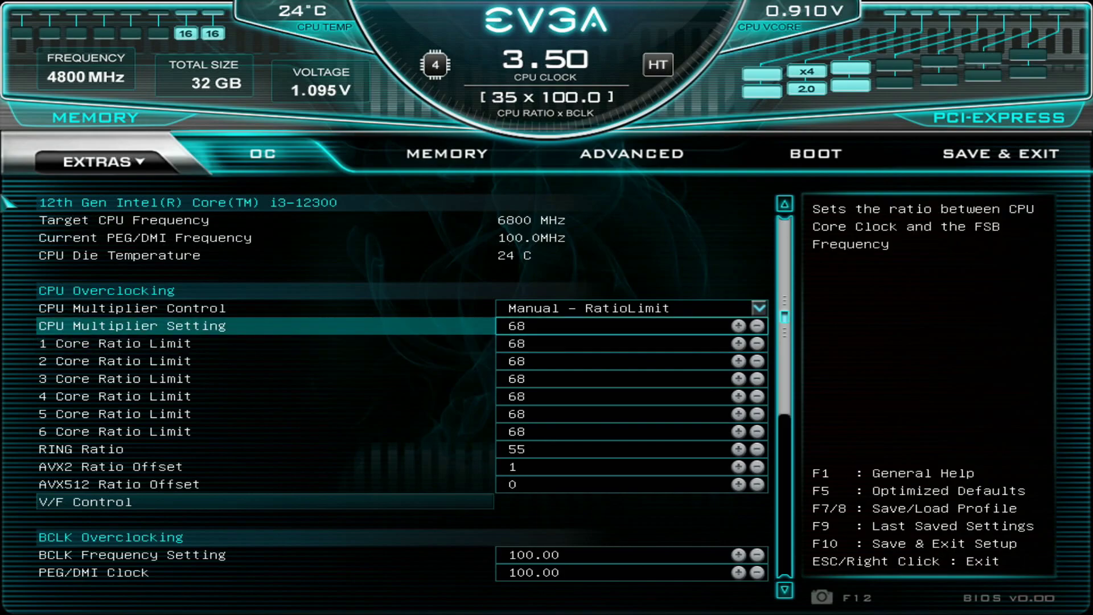
key("Down")
key("Down")
key("Down")
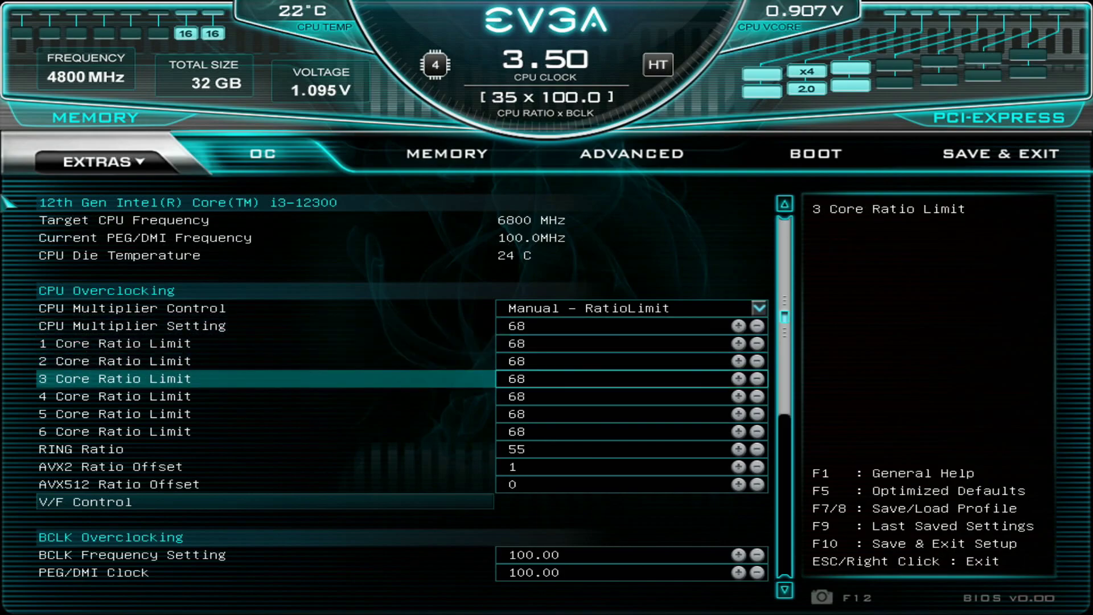
key("Down")
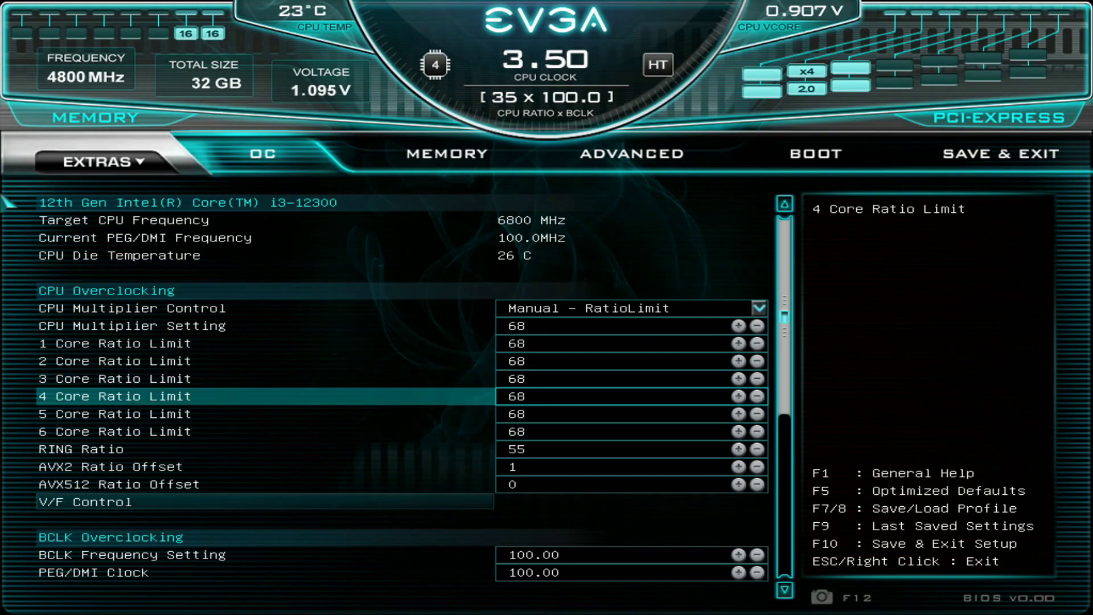
key("Down")
key("Down")
key("Down")
key("Down")
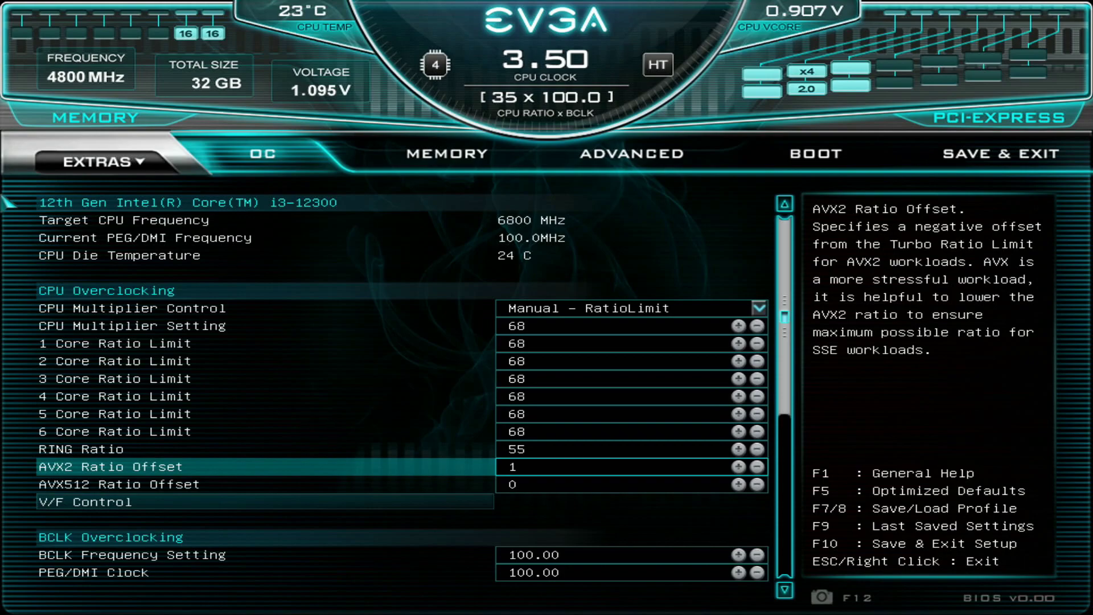
key("Down")
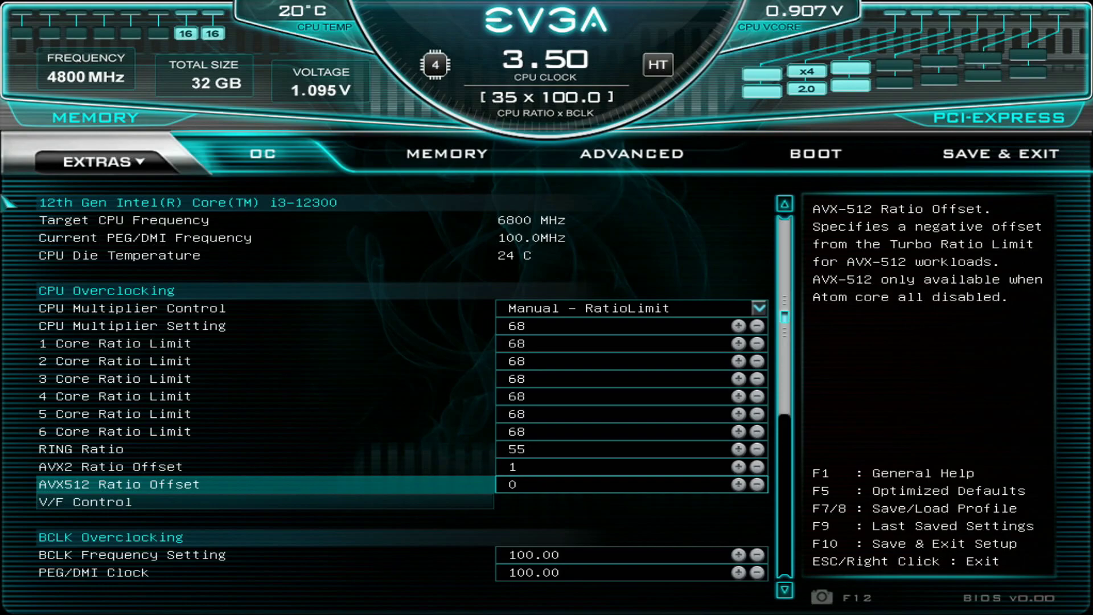
key("Up")
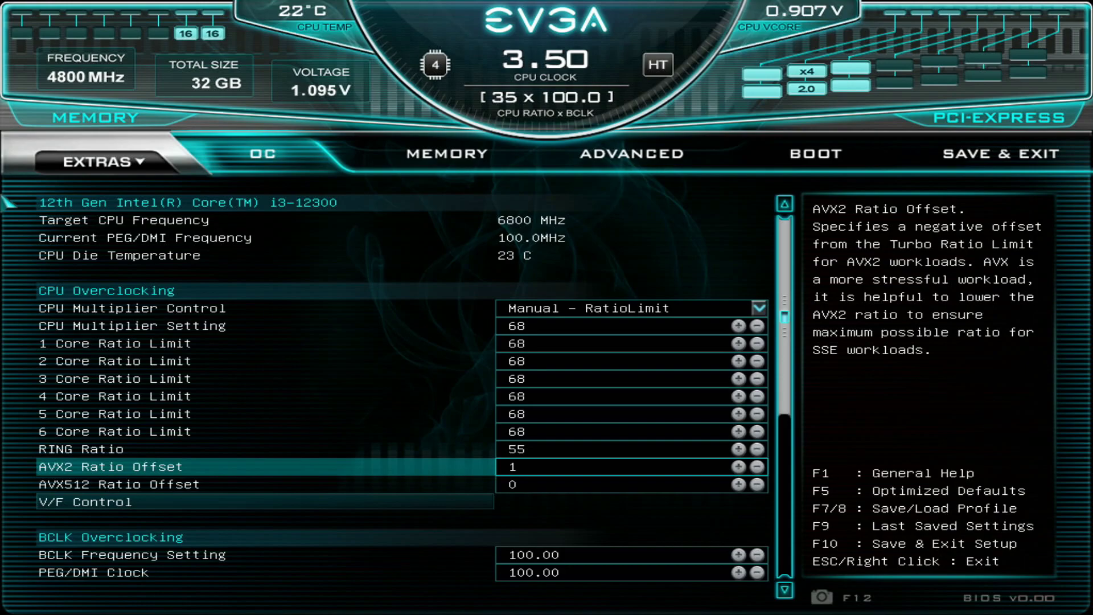
Load a stored profile with 64 core ratios from the Save & Exit page
key("Left")
key("Down")
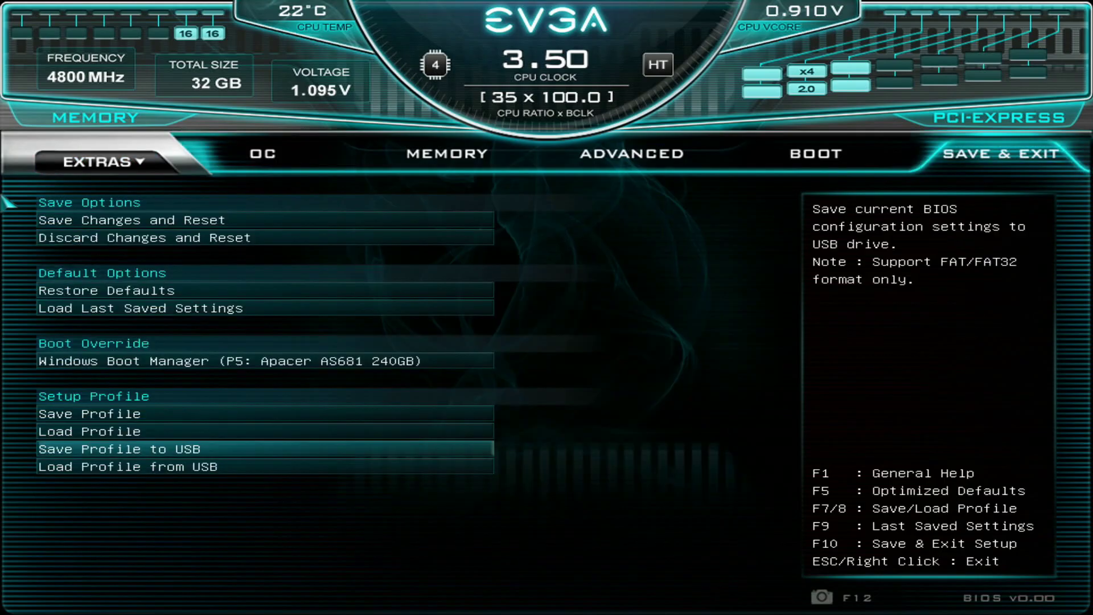
key("Down")
key("Up")
key("Up")
key("Return")
key("Down")
key("Down")
key("Up")
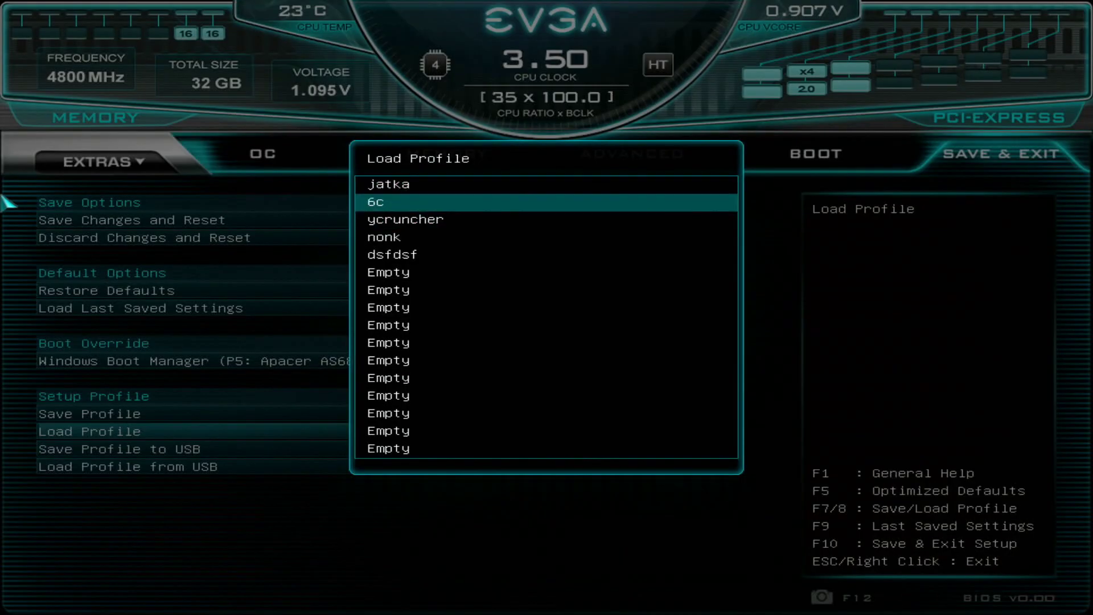
key("Up")
key("Escape")
key("Right")
Set the RING Ratio to 55 and return the AVX2 Ratio Offset to 0
key("Down")
key("Down")
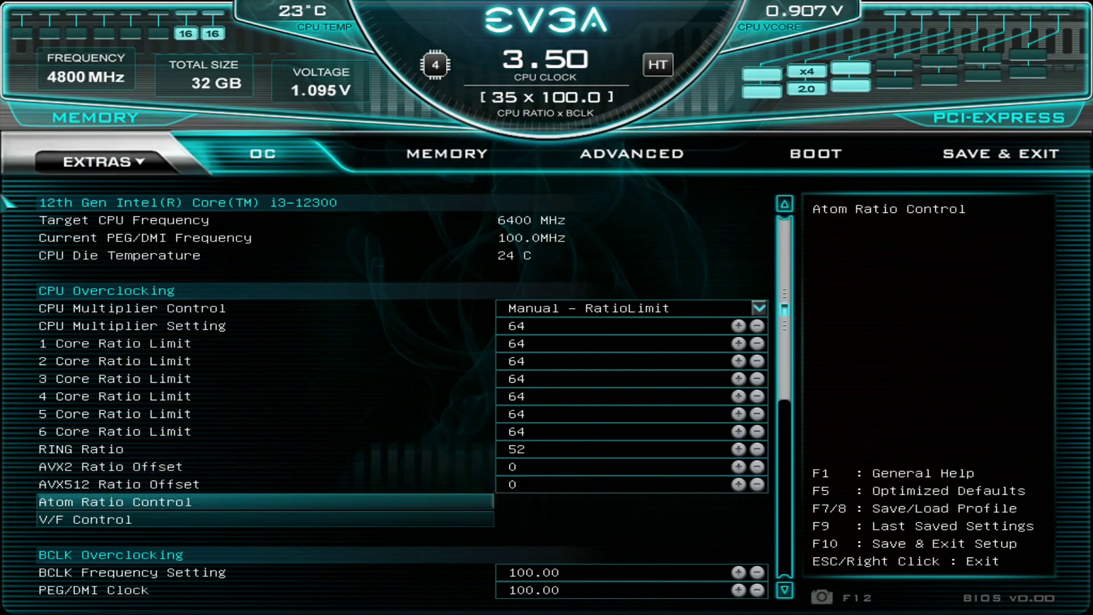
key("Up")
key("Up")
key("Up")
key("BackSpace")
type("5")
key("Down")
key("Down")
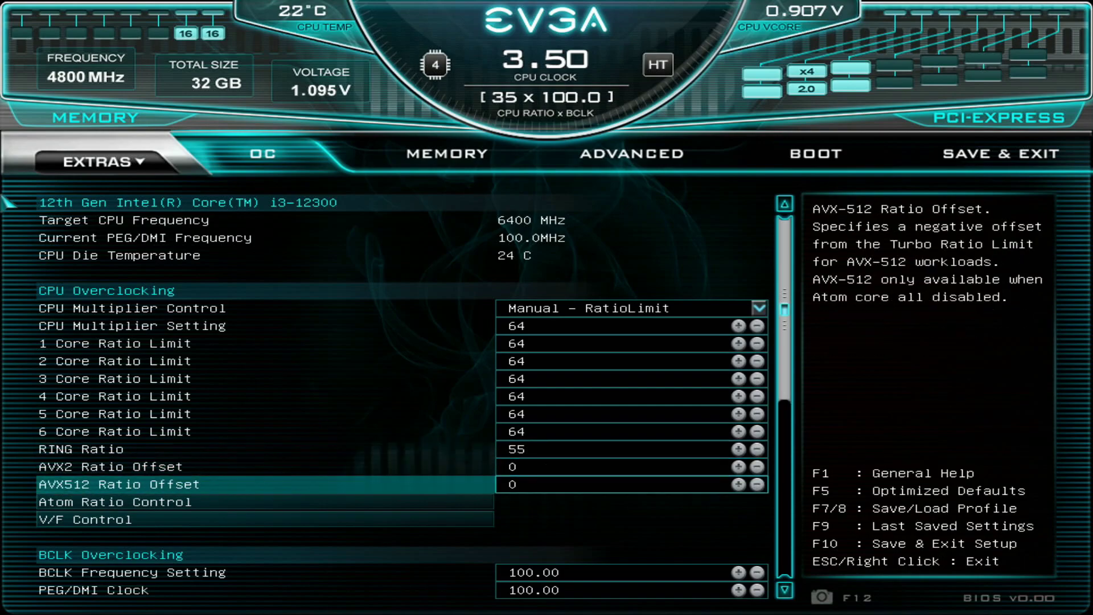
key("Up")
type("1")
key("Down")
key("Up")
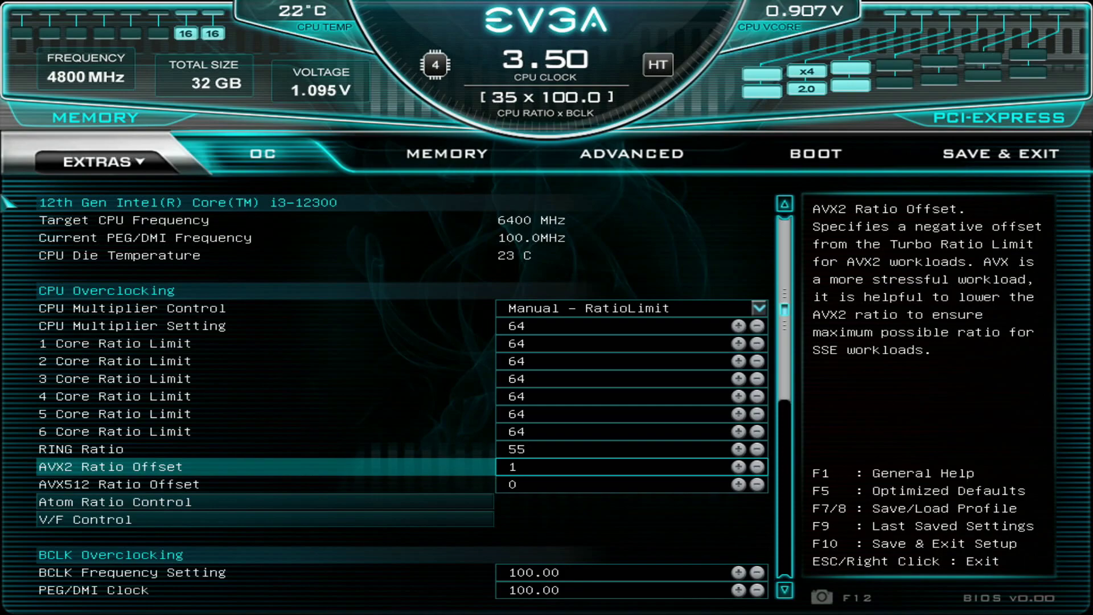
key("minus")
Open Atom Ratio Control and move to the Atom Multiplier Setting
key("Down")
key("Down")
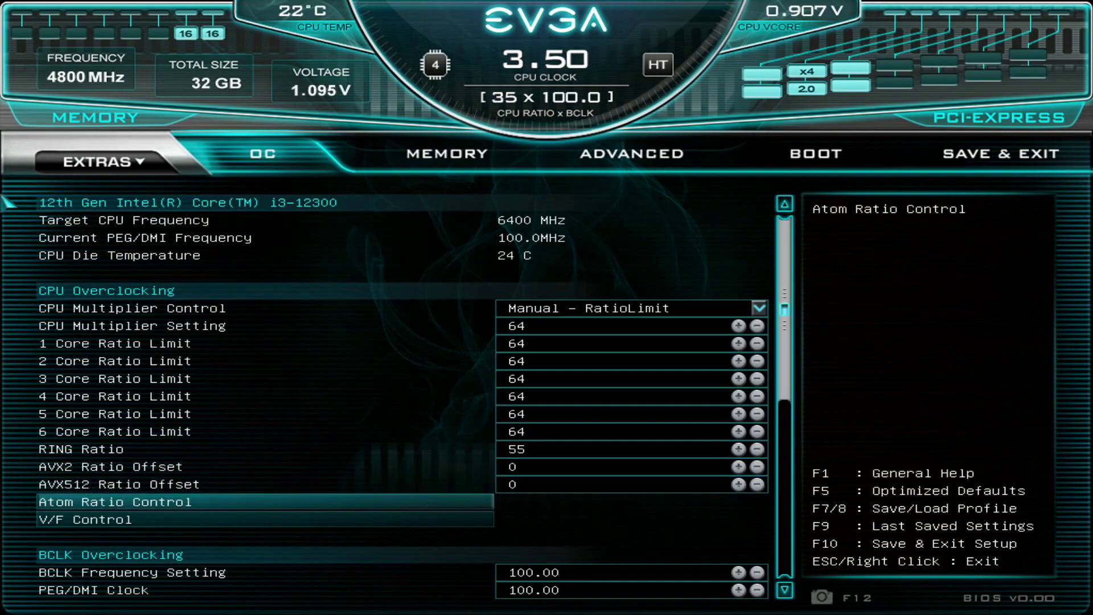
key("Return")
key("Down")
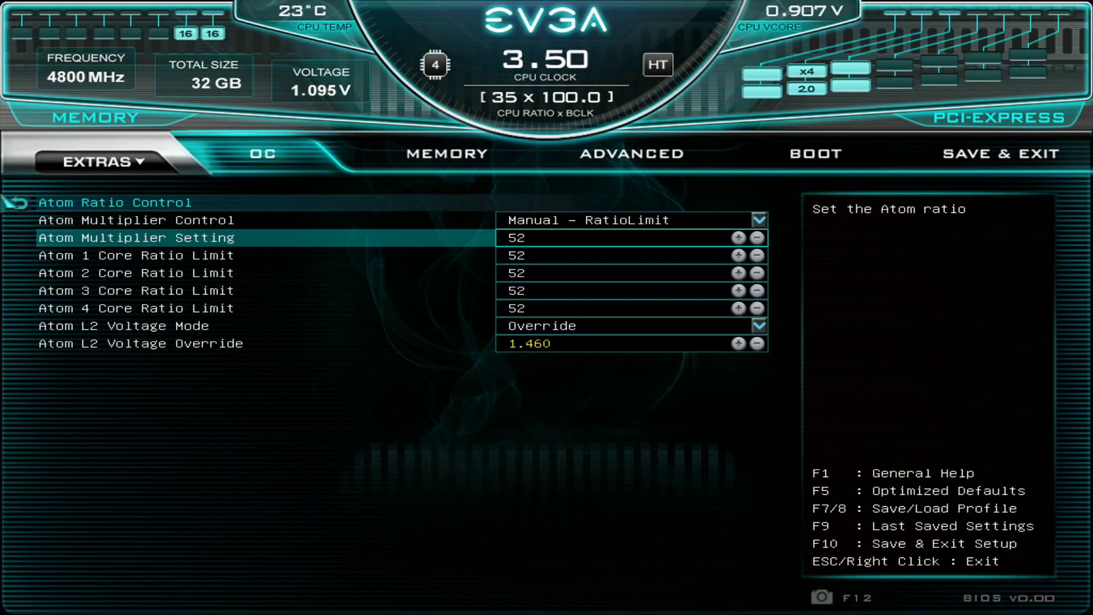
key("Down")
key("Down")
key("Down")
key("Down")
key("Down")
key("Down")
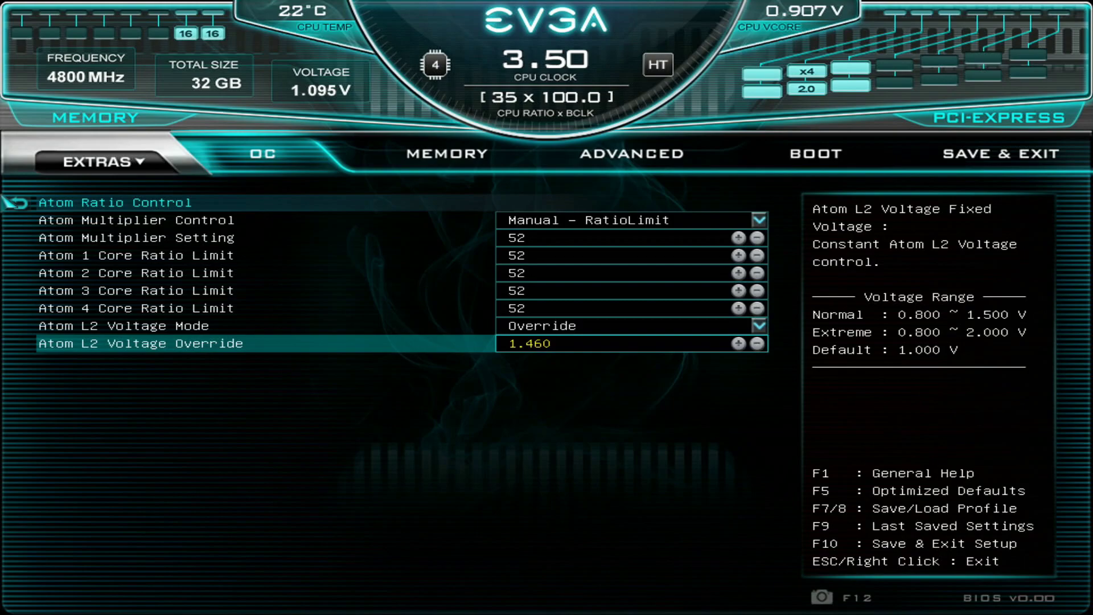
Try 1.500 and 1.550 for Atom L2 Voltage Override, then restore 1.460
type("1")
type(".500")
key("BackSpace")
key("BackSpace")
key("BackSpace")
key("BackSpace")
type(".55")
type("0")
type("1.460")
key("Up")
key("Up")
key("Up")
key("Up")
key("Up")
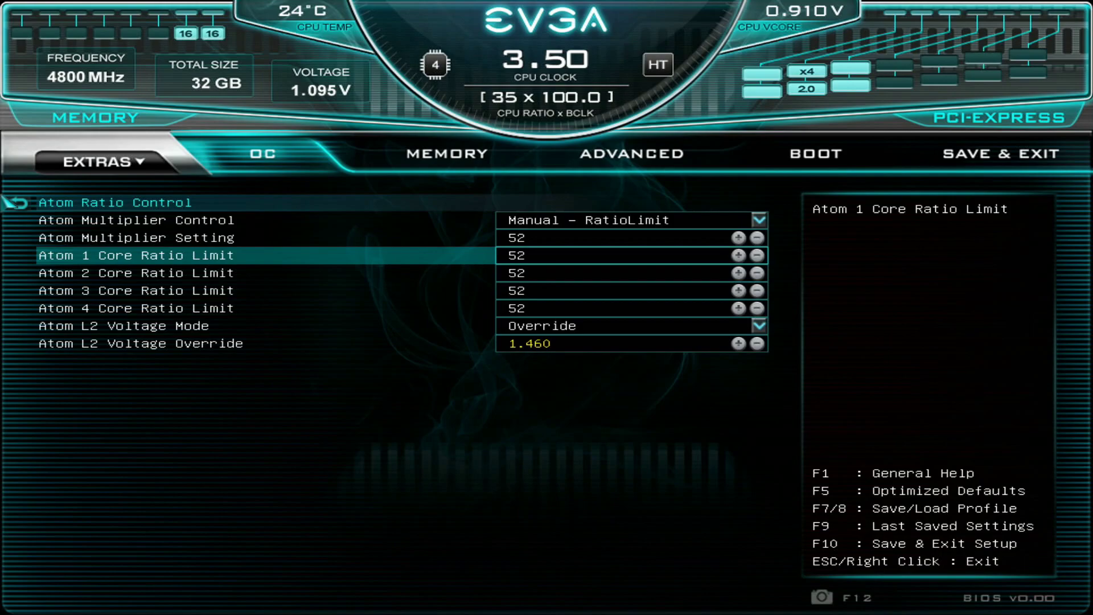
Go back to the OC page's voltage controls at Extreme Voltage Mode
key("Escape")
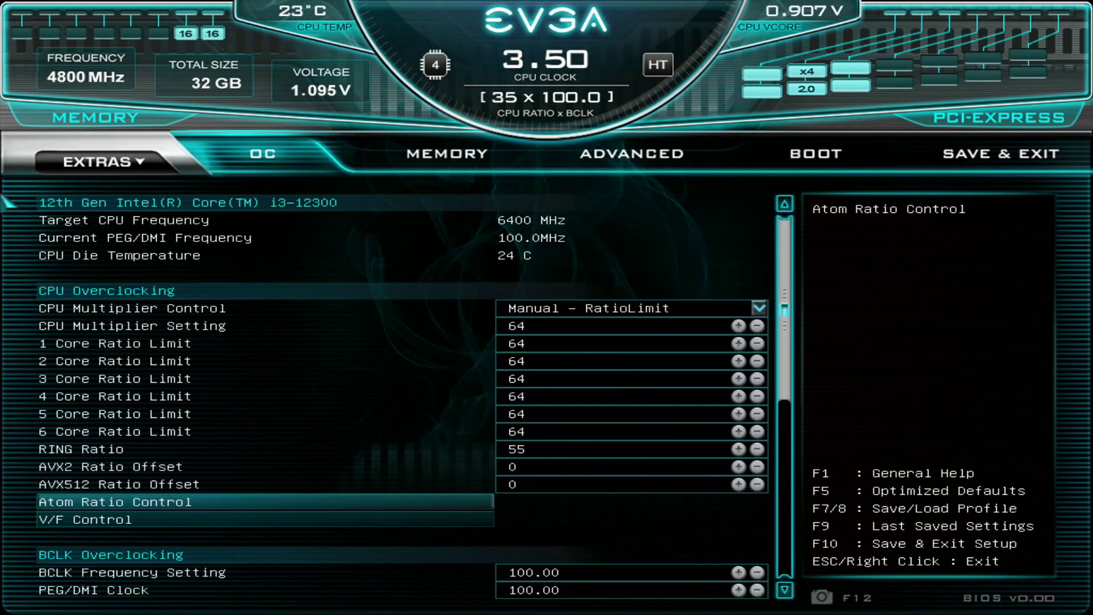
key("Down")
key("Down")
key("Down")
key("Down")
key("Down")
key("Down")
key("Down")
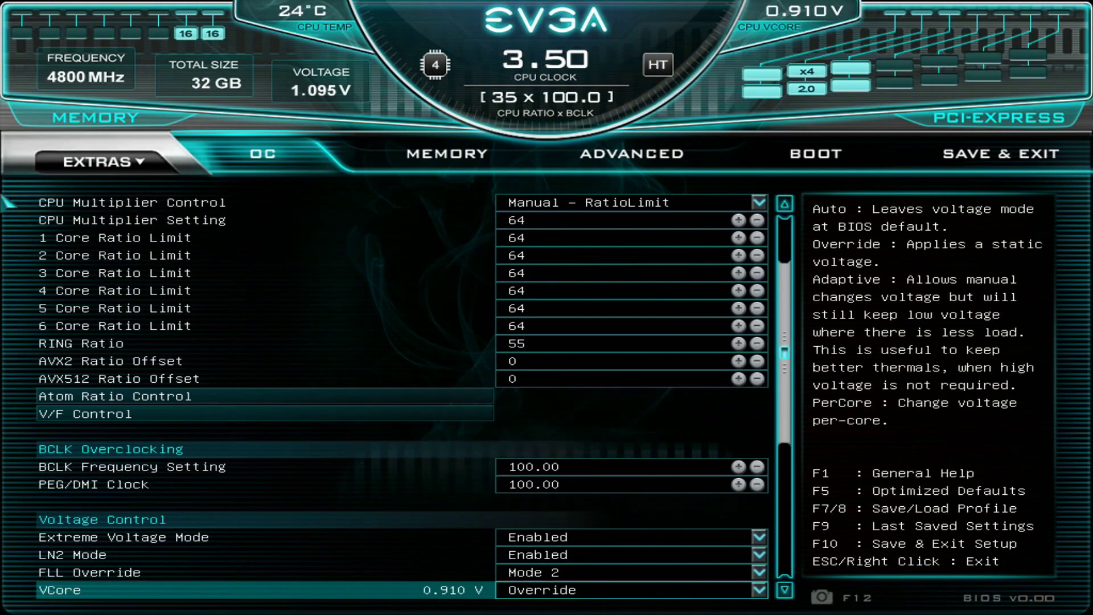
key("Up")
key("Up")
key("Up")
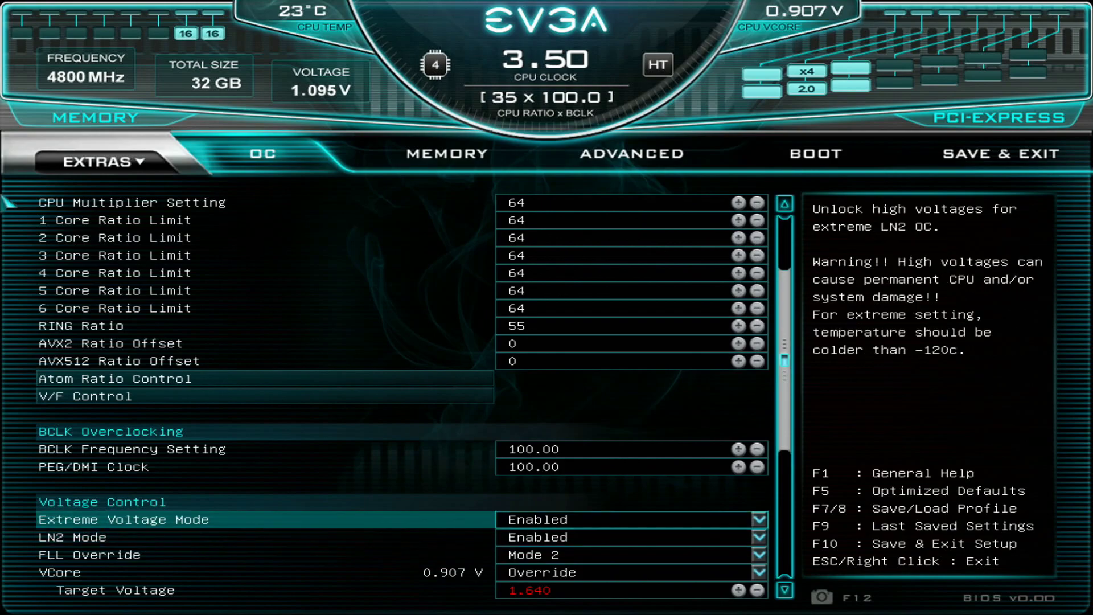
key("Down")
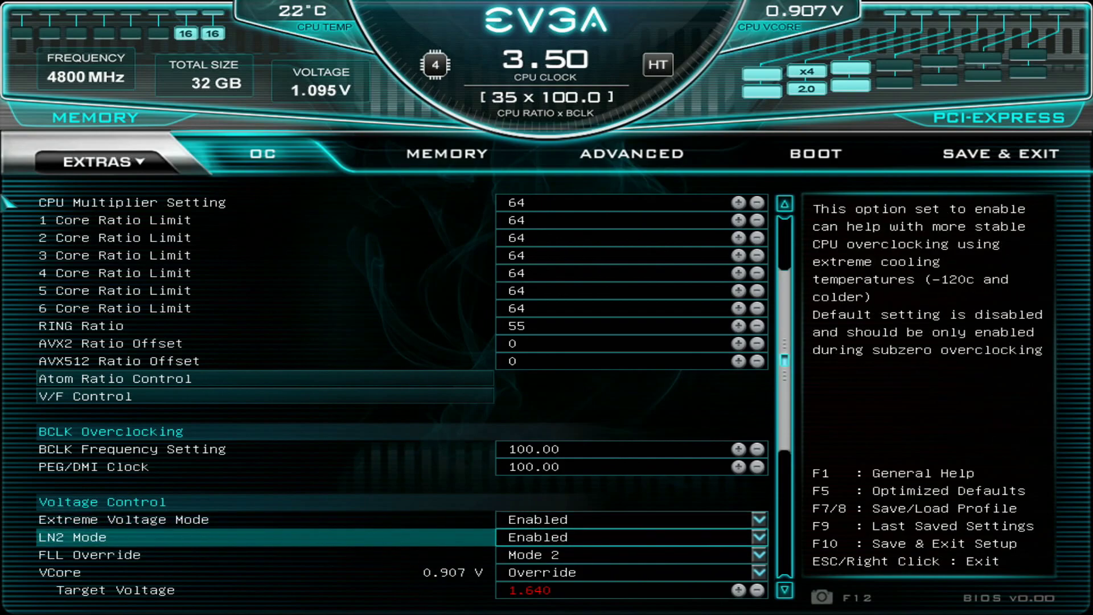
key("Down")
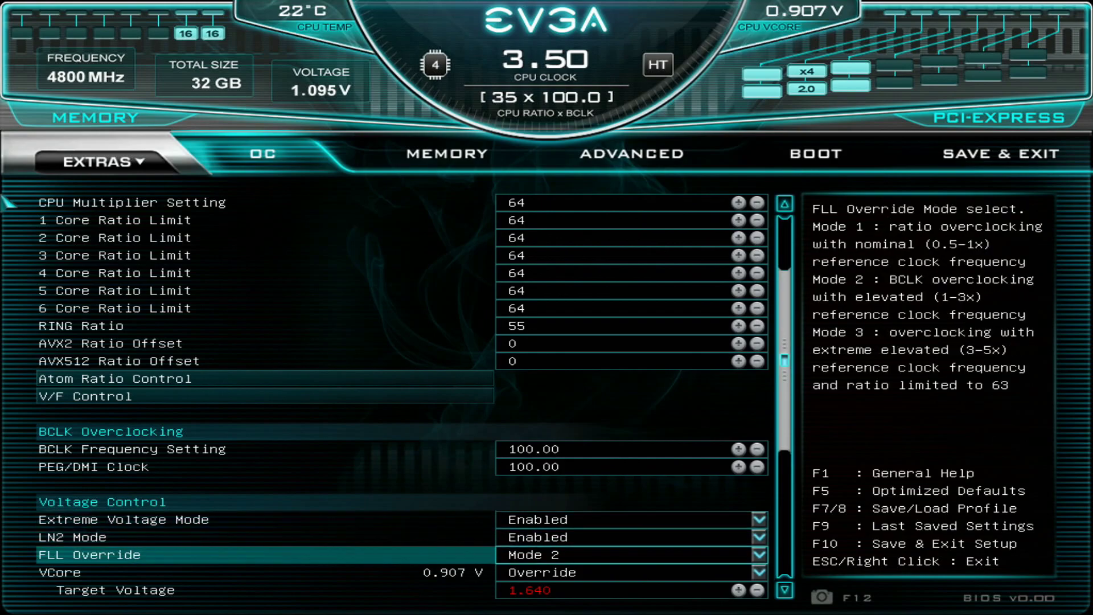
key("Return")
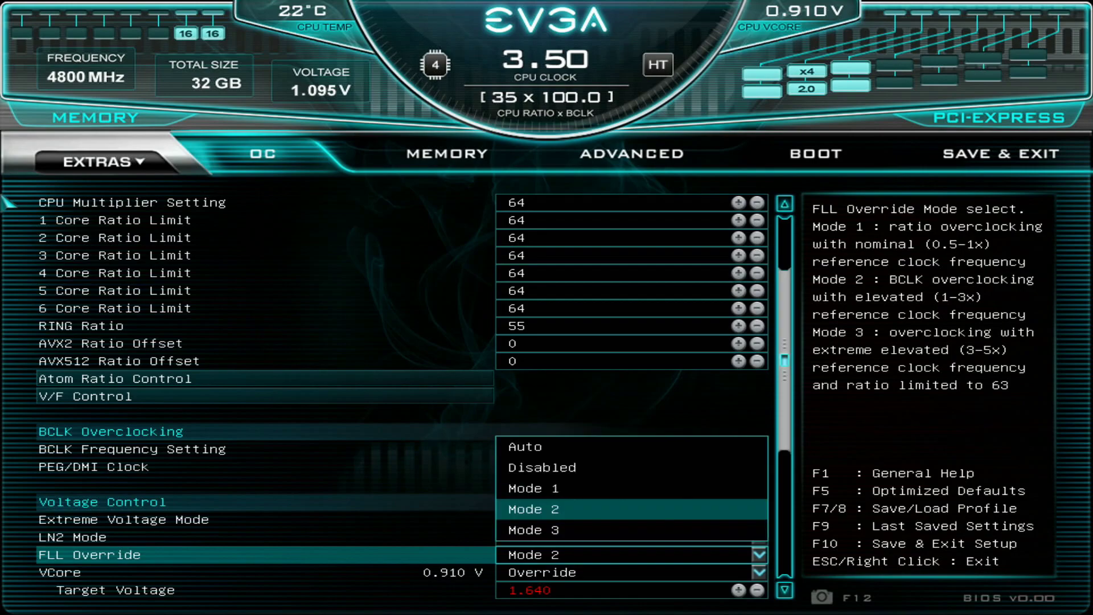
key("Up")
key("Return")
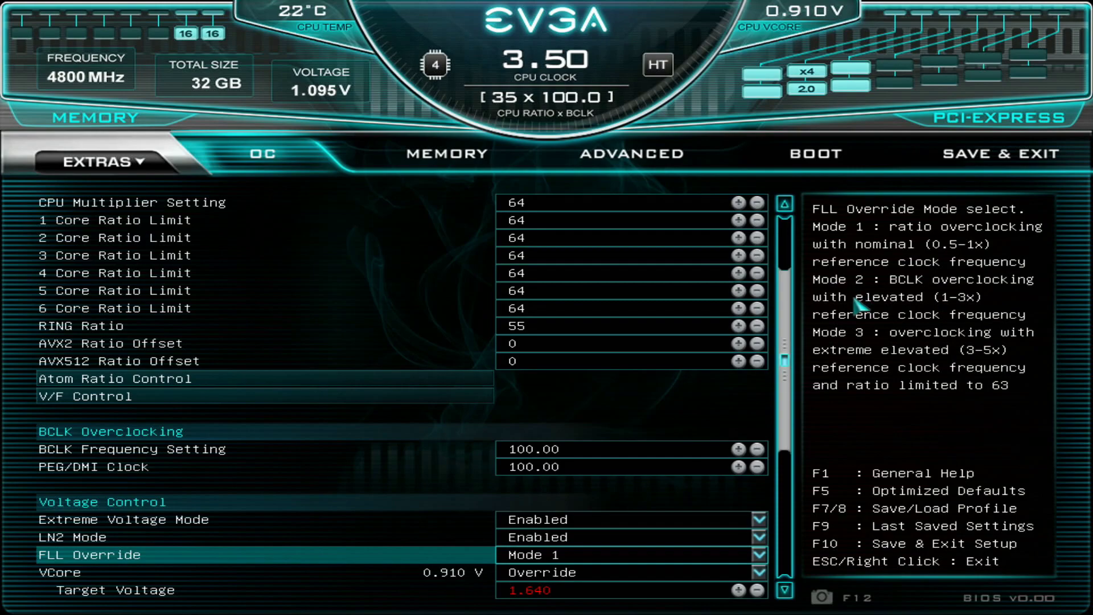
key("plus")
key("Down")
key("Down")
key("Down")
key("Down")
key("Up")
key("Up")
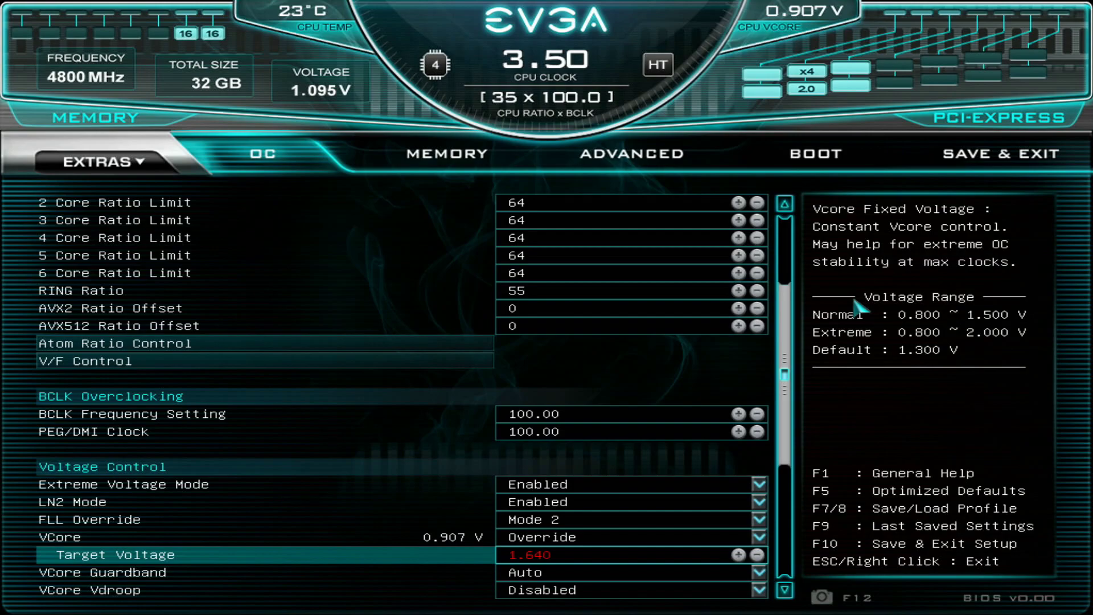
key("Down")
key("Down")
key("Down")
key("Down")
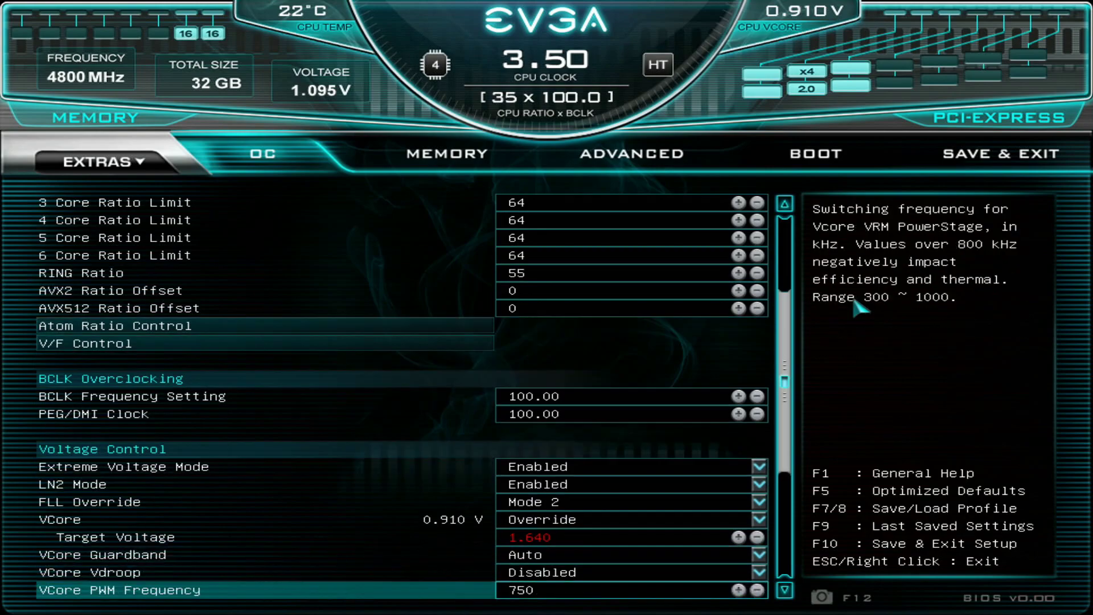
key("Up")
key("Up")
key("Return")
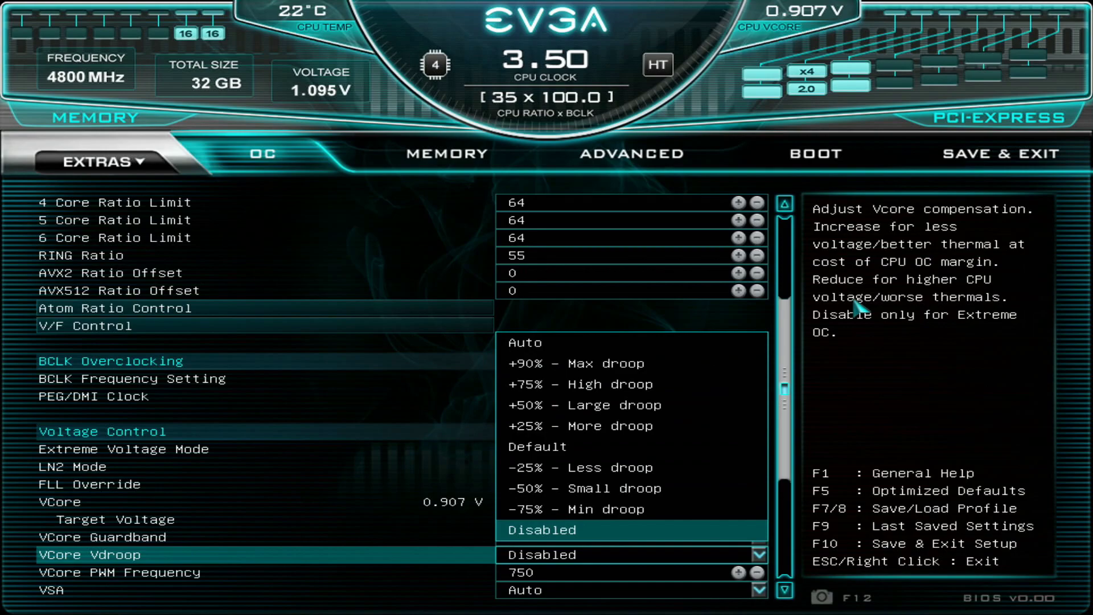
key("Up")
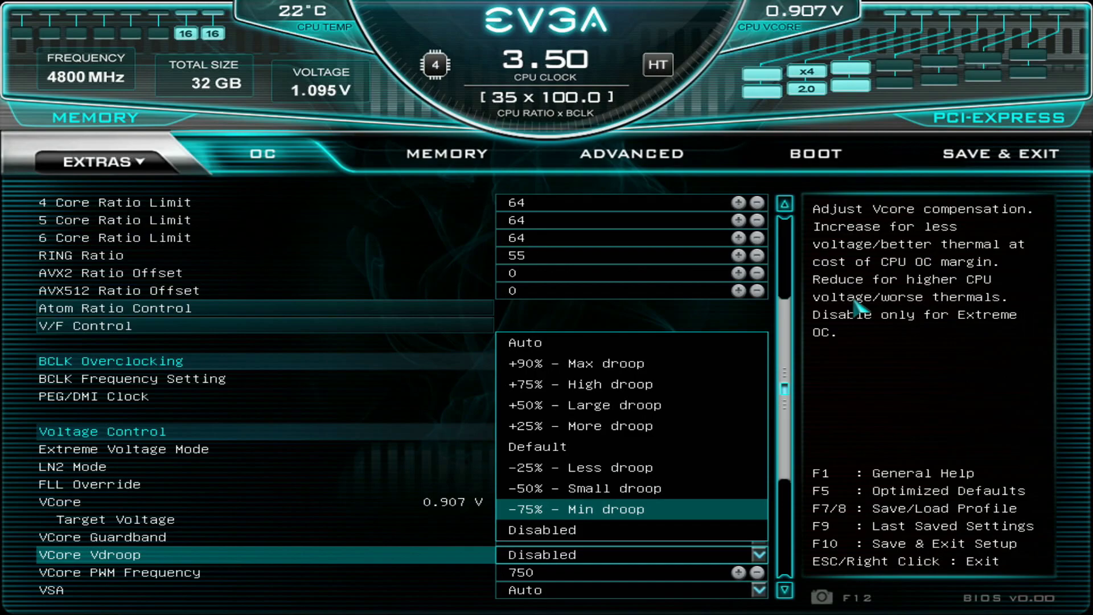
key("Down")
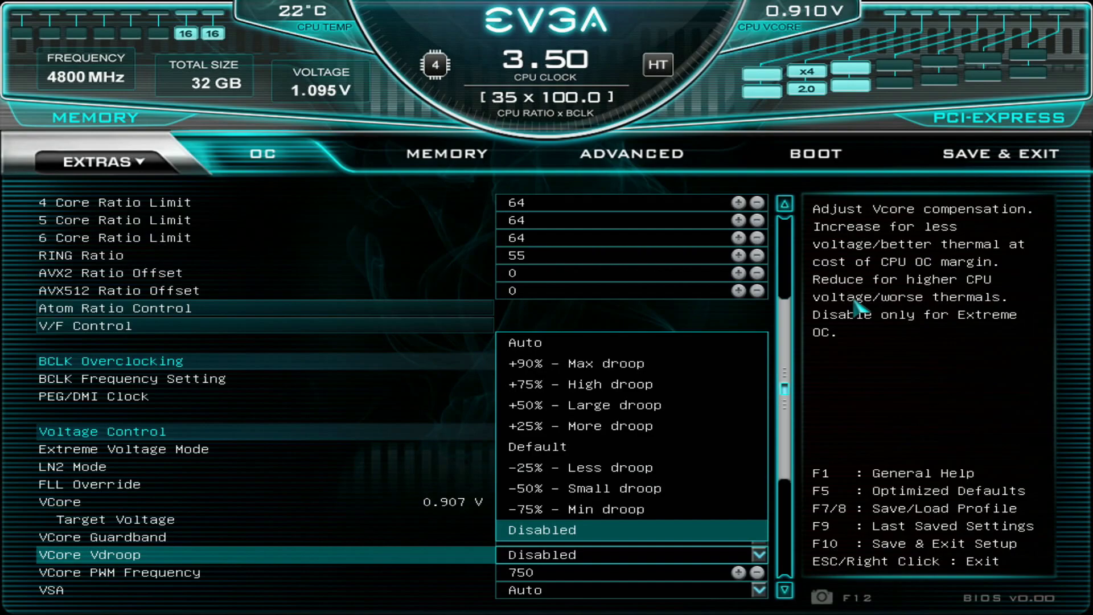
key("Return")
key("Down")
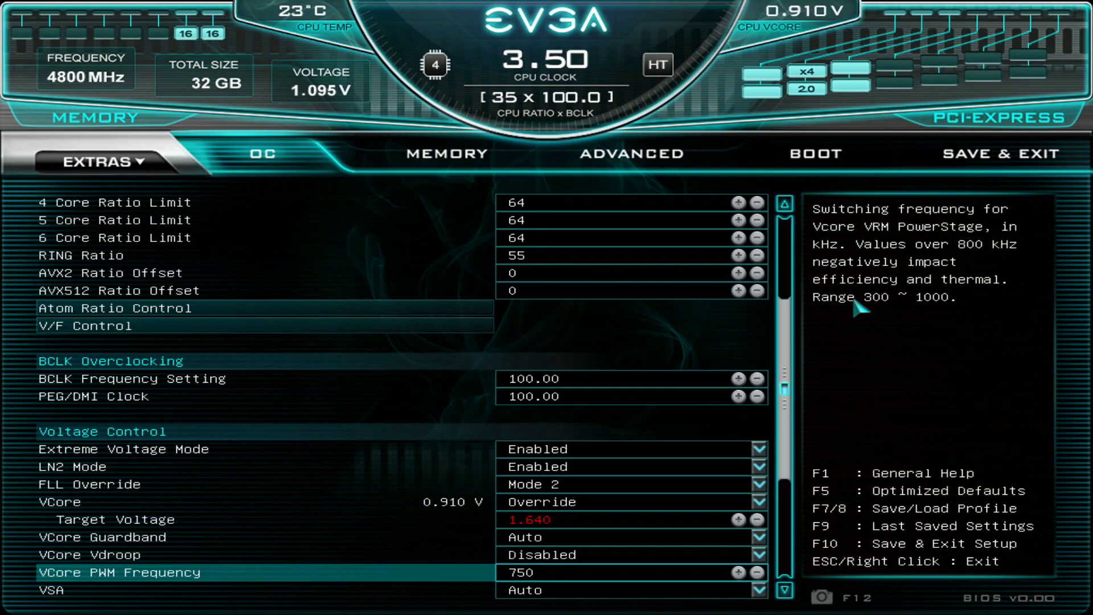
type("650")
type("7")
type("50800850")
type("750")
key("Down")
key("Down")
key("Down")
key("Down")
key("Up")
key("Up")
key("Up")
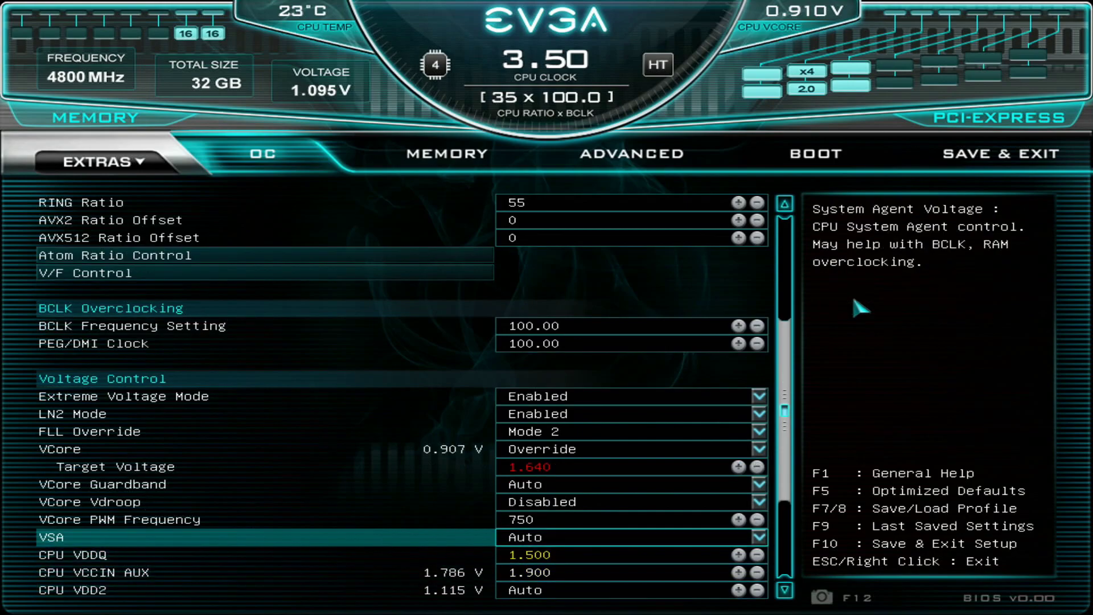
key("Down")
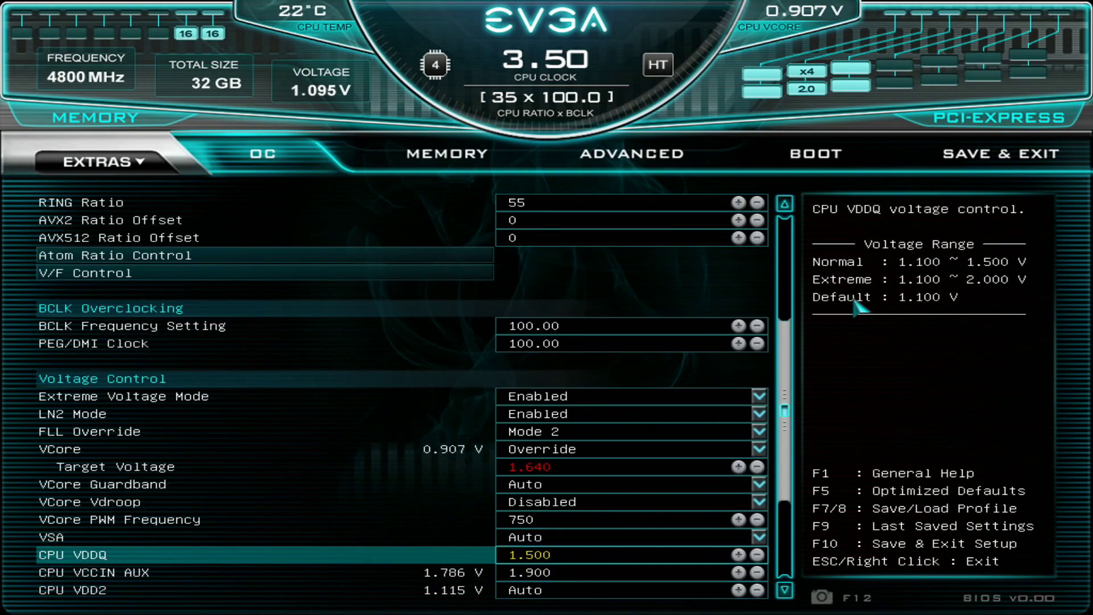
key("Up")
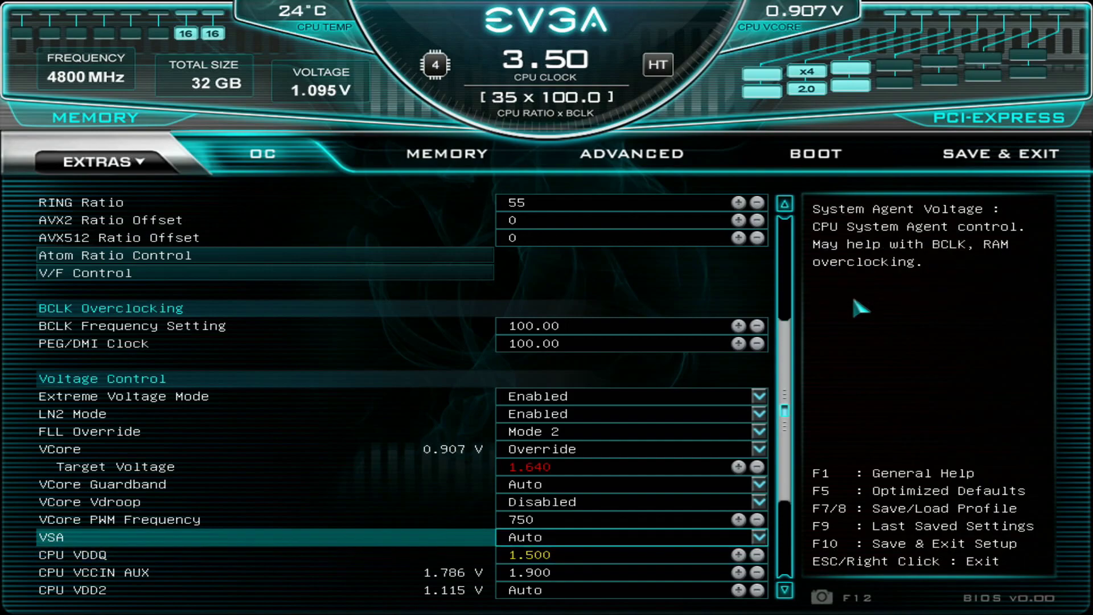
key("Down")
type("1.26")
key("Return")
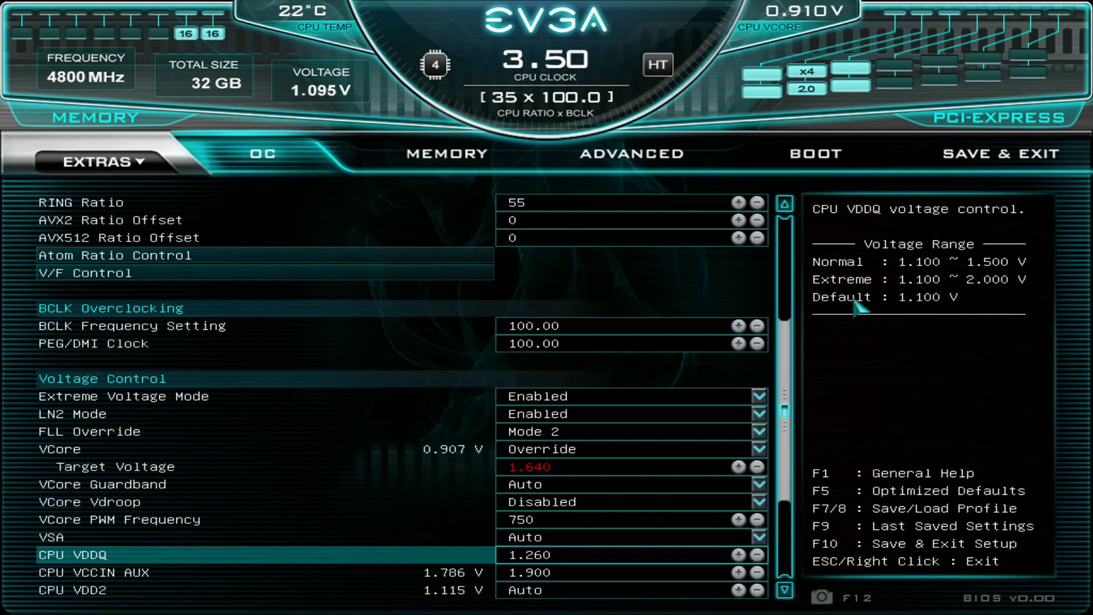
key("BackSpace")
key("BackSpace")
key("BackSpace")
type("260")
type("1.500")
type("1.26")
key("Return")
key("Down")
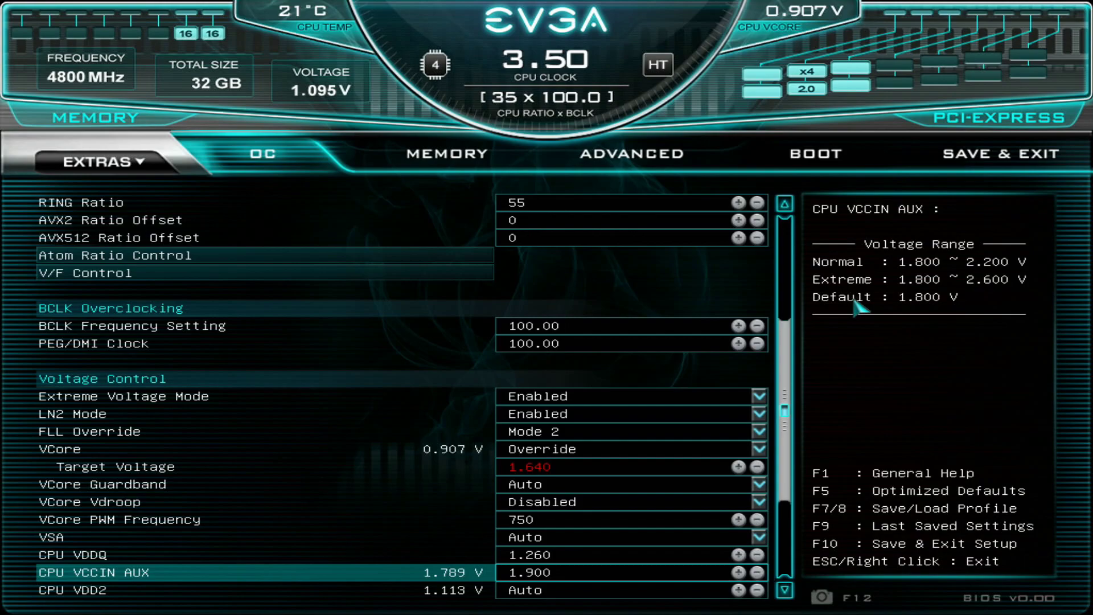
Set Core PLL voltage to 1.100
key("Down")
key("Down")
key("Down")
key("Down")
key("Down")
key("Down")
key("Down")
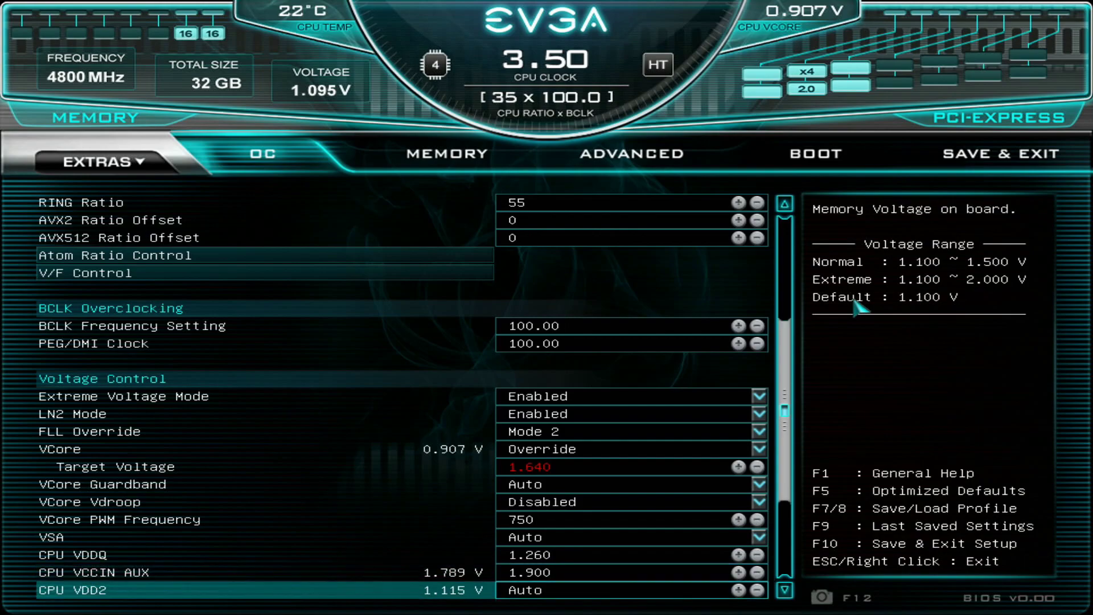
key("Down")
key("Down")
key("Down")
key("Down")
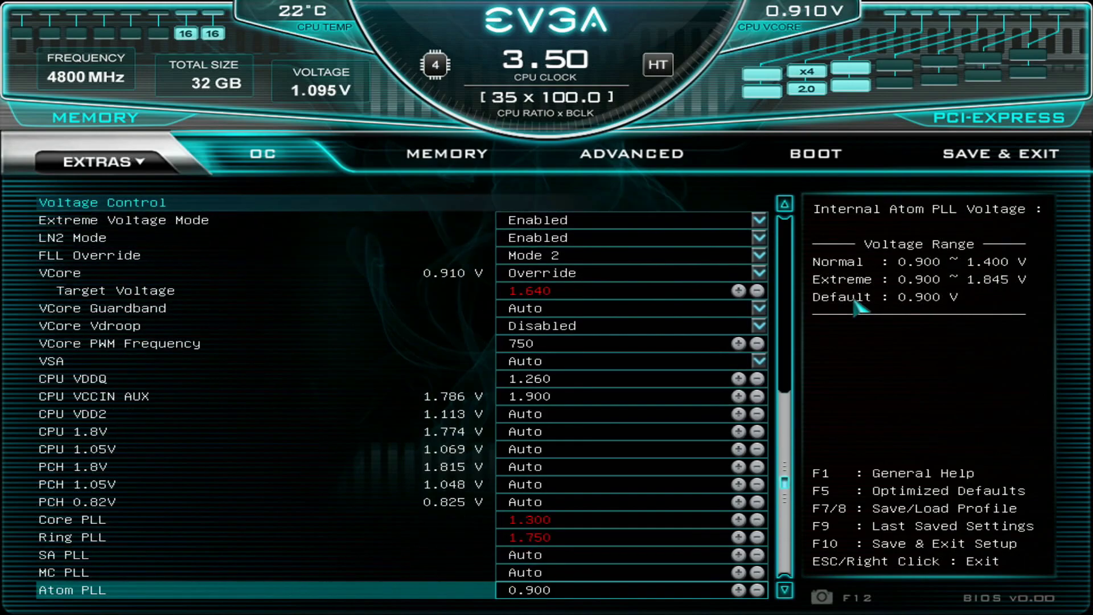
key("Up")
key("Down")
key("Up")
key("Up")
key("Up")
key("Up")
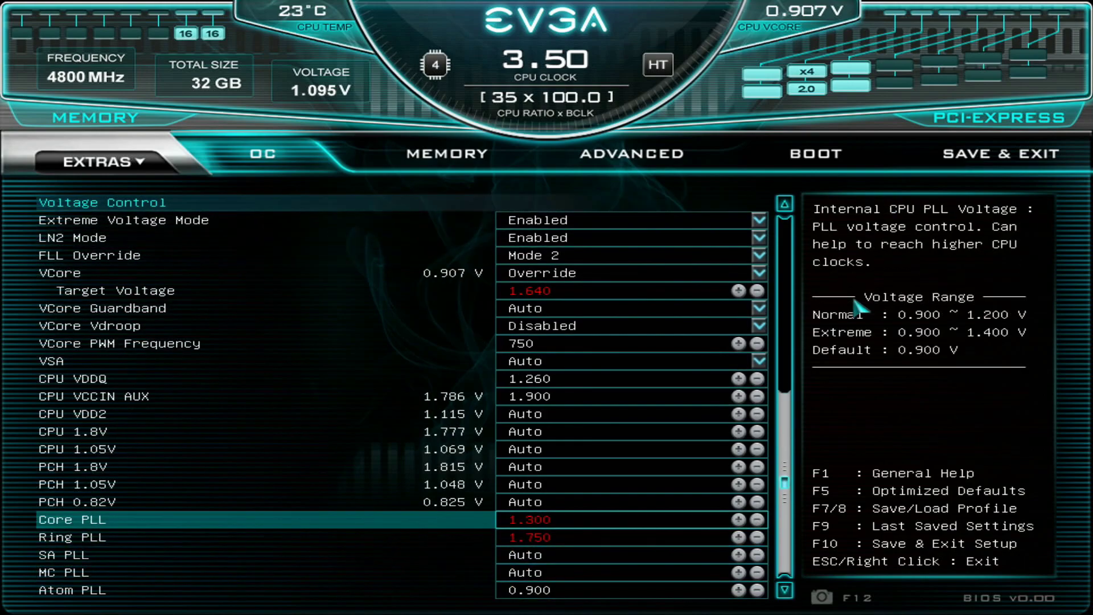
key("Down")
key("Down")
key("Down")
key("Down")
key("Up")
key("Up")
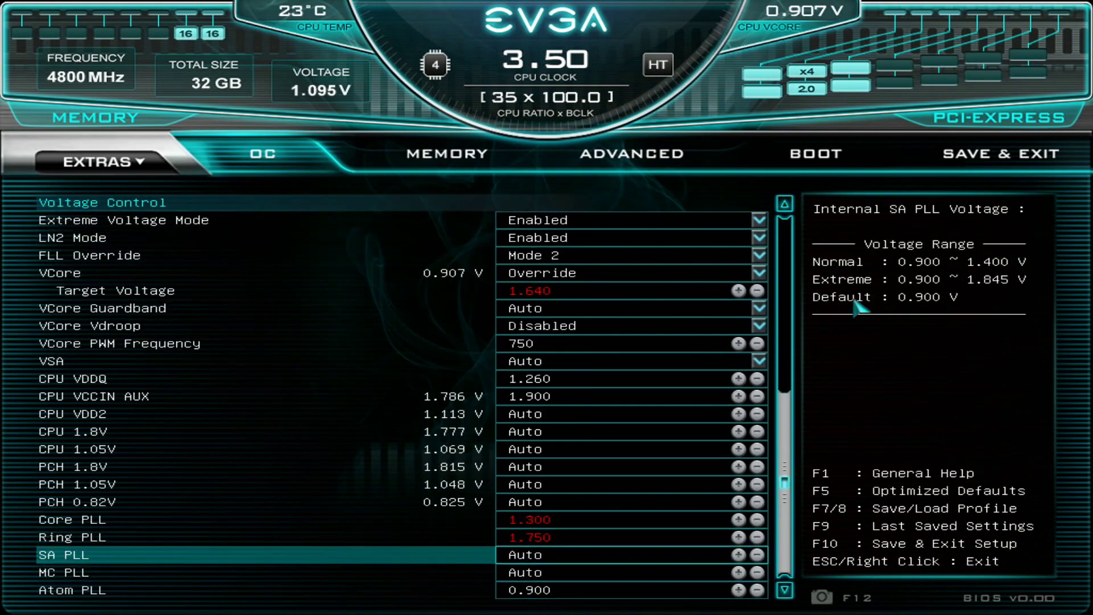
key("Up")
key("Up")
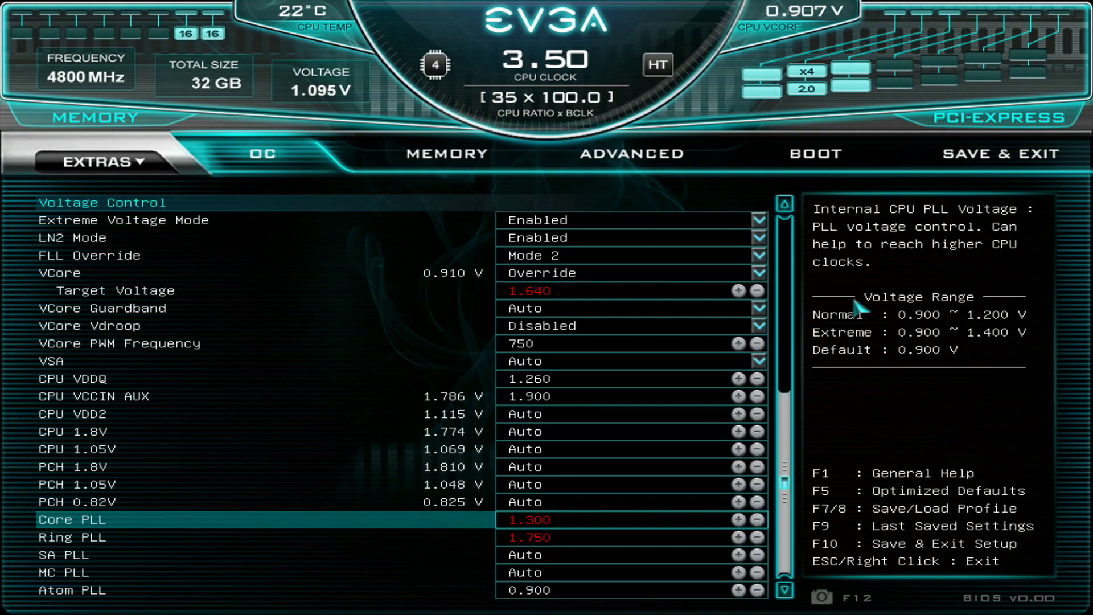
type("1.100")
key("Down")
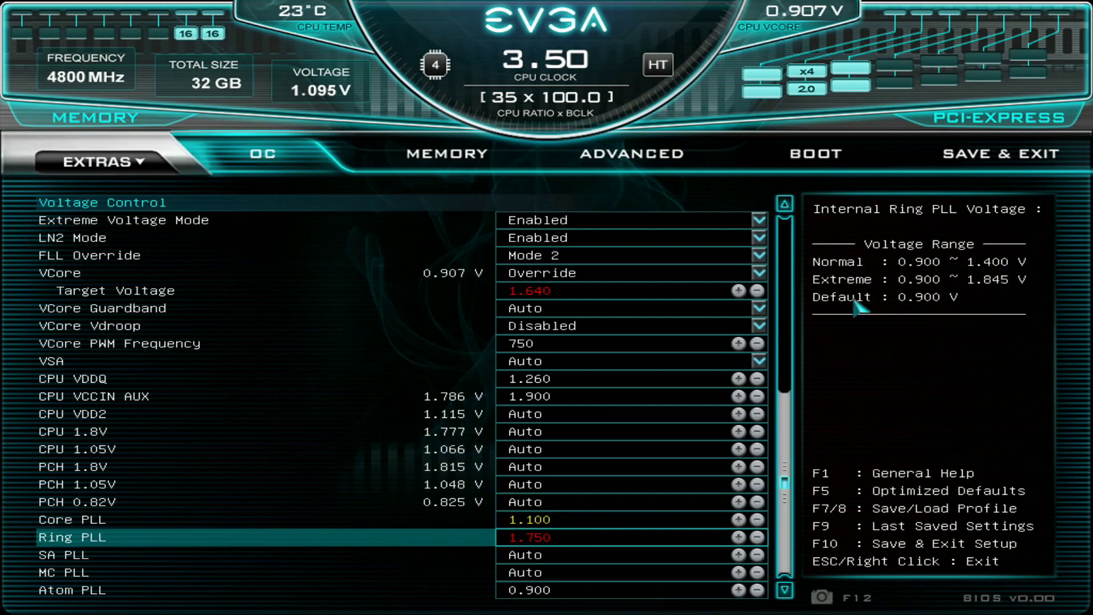
Set Ring PLL and Atom PLL voltages to 1.100
key("Up")
key("Down")
type("1.100")
key("Down")
key("Down")
key("Down")
type("1.100")
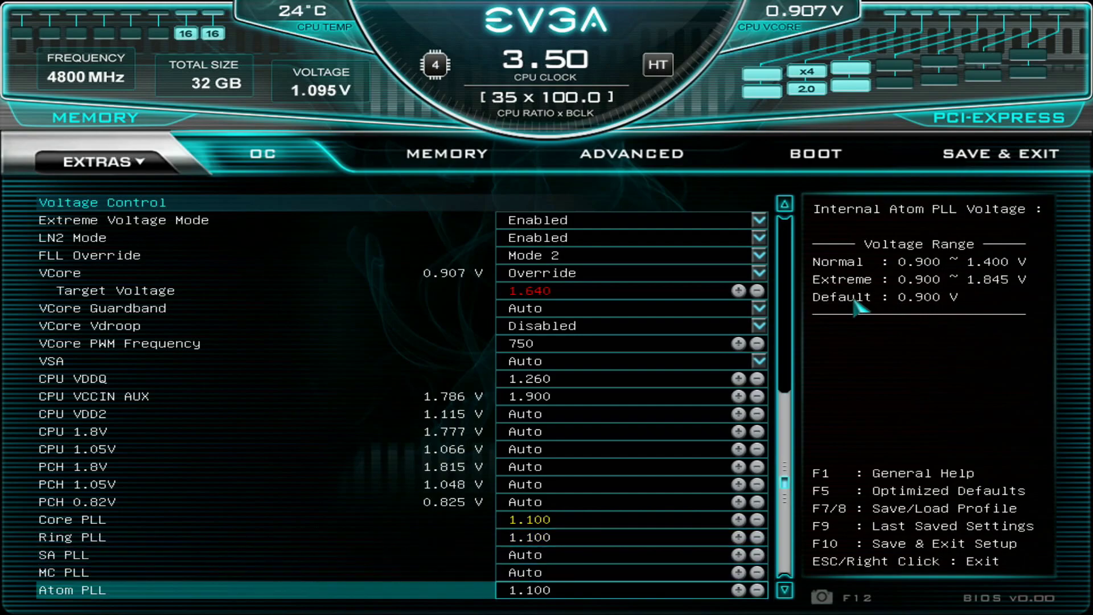
Return to Core PLL and start re-entering it as 0.900
key("Up")
key("Up")
key("Up")
key("Up")
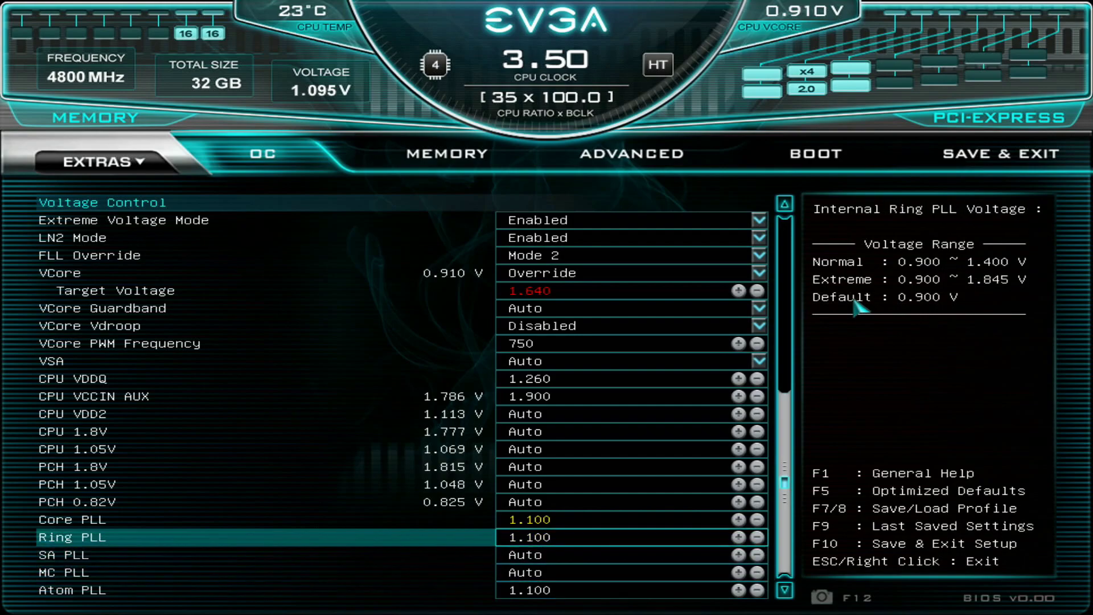
key("Down")
key("Down")
key("Down")
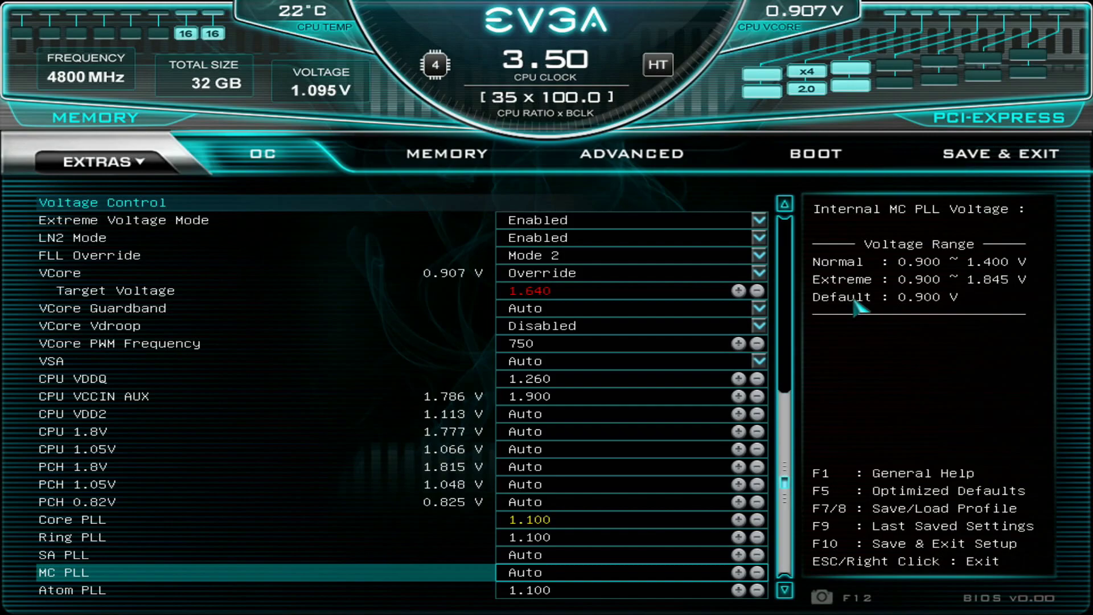
key("Up")
key("Up")
key("Up")
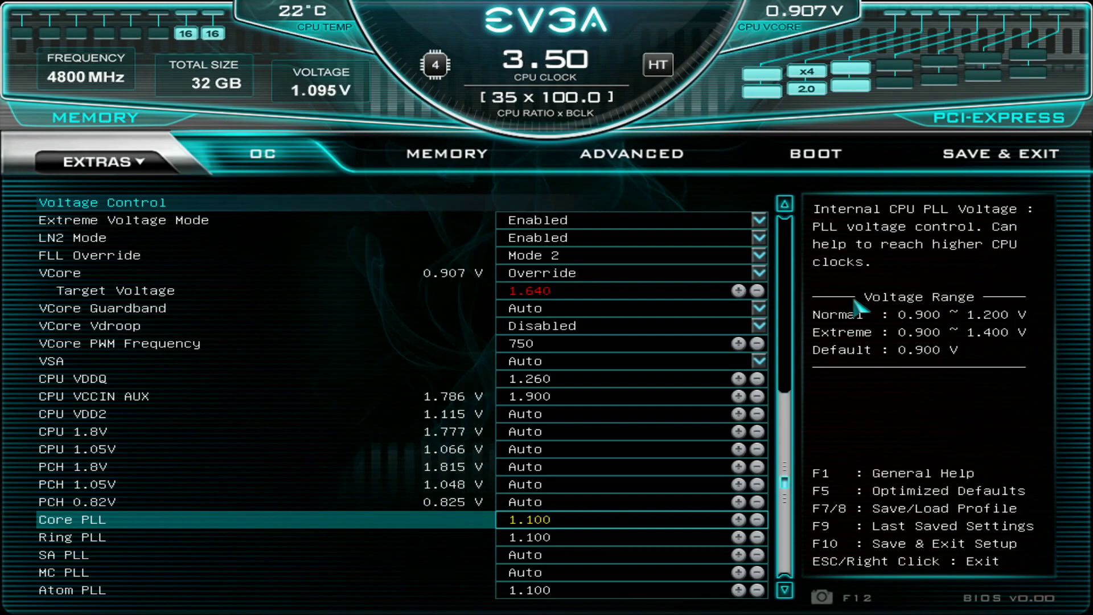
type("0.900")
type("1.1")
key("Return")
type("0.")
key("BackSpace")
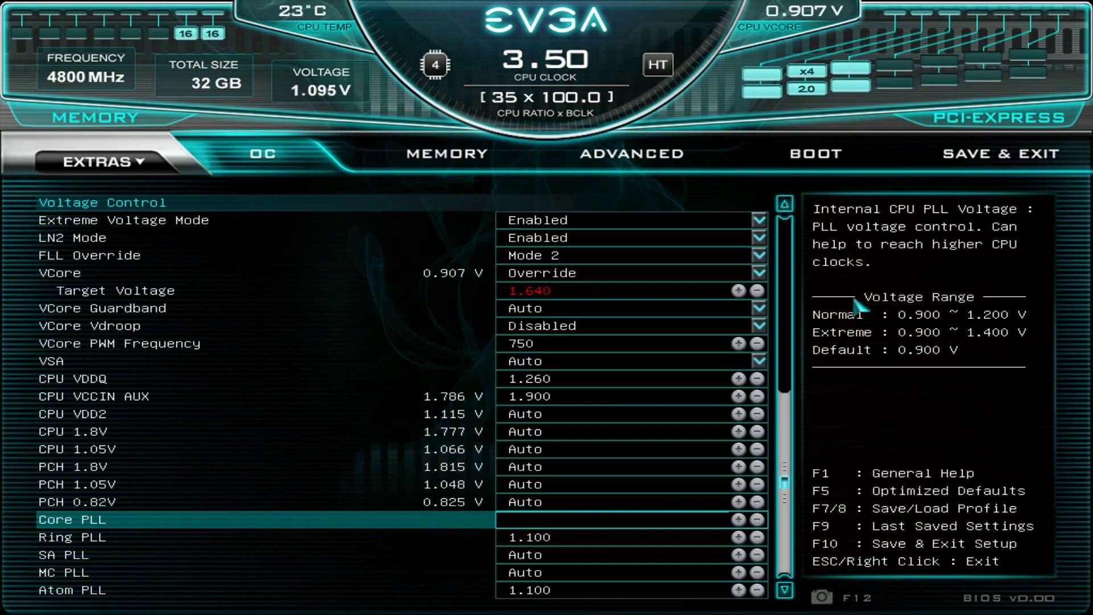
key("Return")
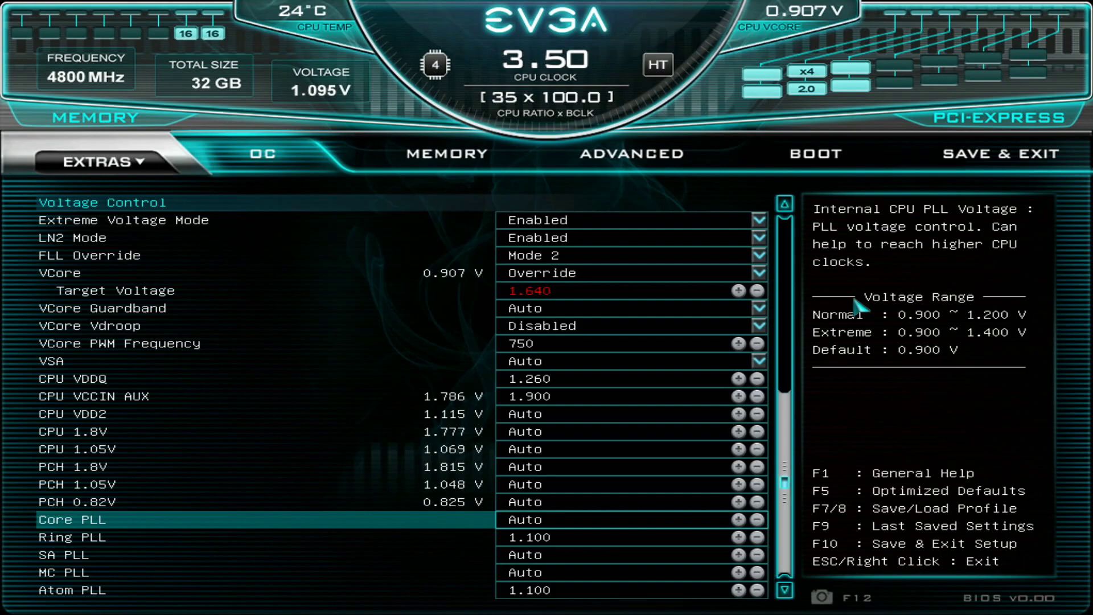
key("Down")
key("Up")
type("0.9")
key("Return")
type("1.2")
key("Return")
type("1.3")
key("Return")
type("1.1")
key("Return")
key("Down")
key("Down")
key("Down")
key("Down")
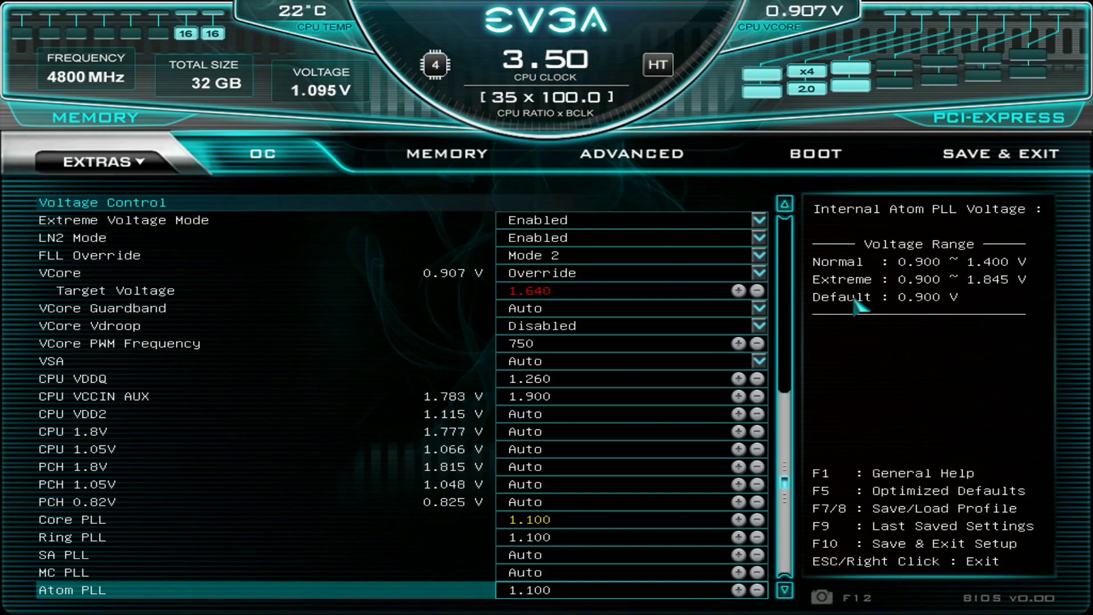
Set Ring PLL first to 1.700, then to 1.750
key("Up")
key("Up")
key("Up")
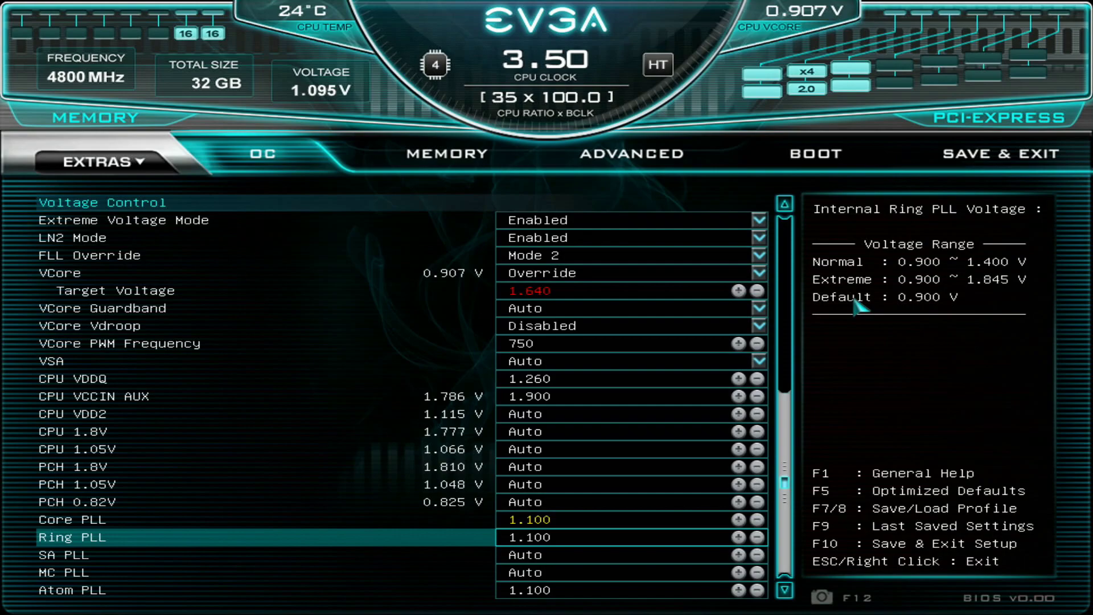
type("1.7")
key("Return")
type("1.75")
key("Return")
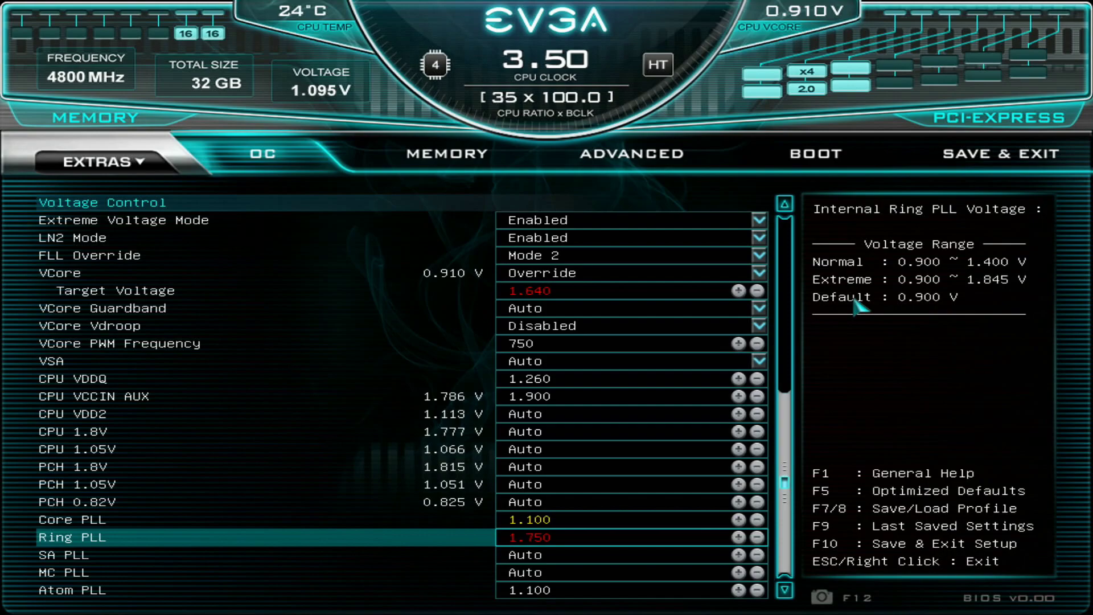
Look over the SA, MC and Atom PLL settings below Ring PLL
key("Down")
key("Down")
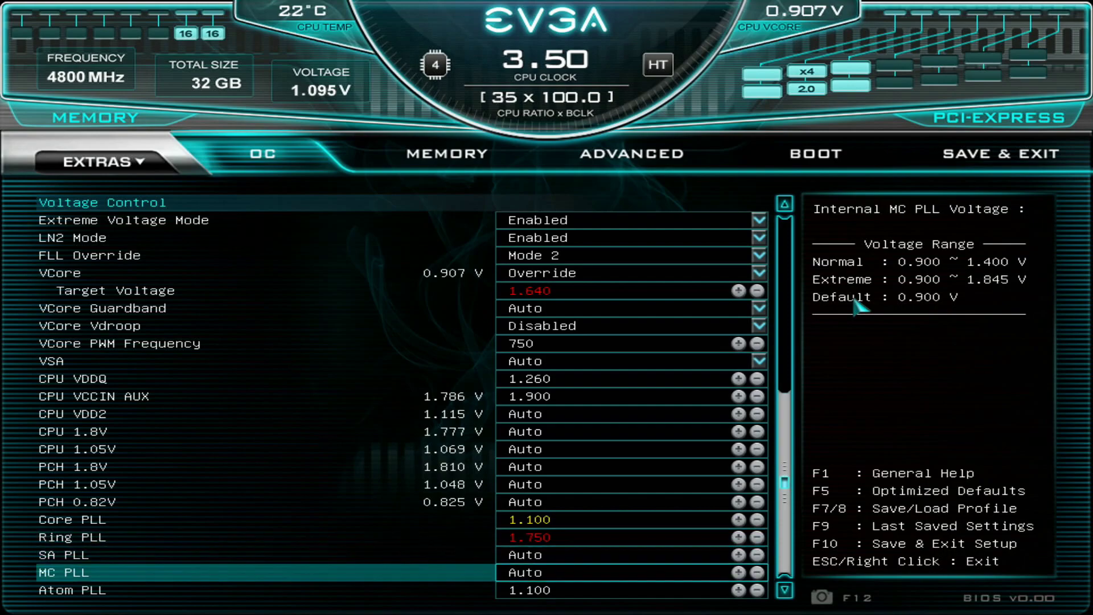
key("Down")
key("Up")
key("Up")
key("Down")
key("Up")
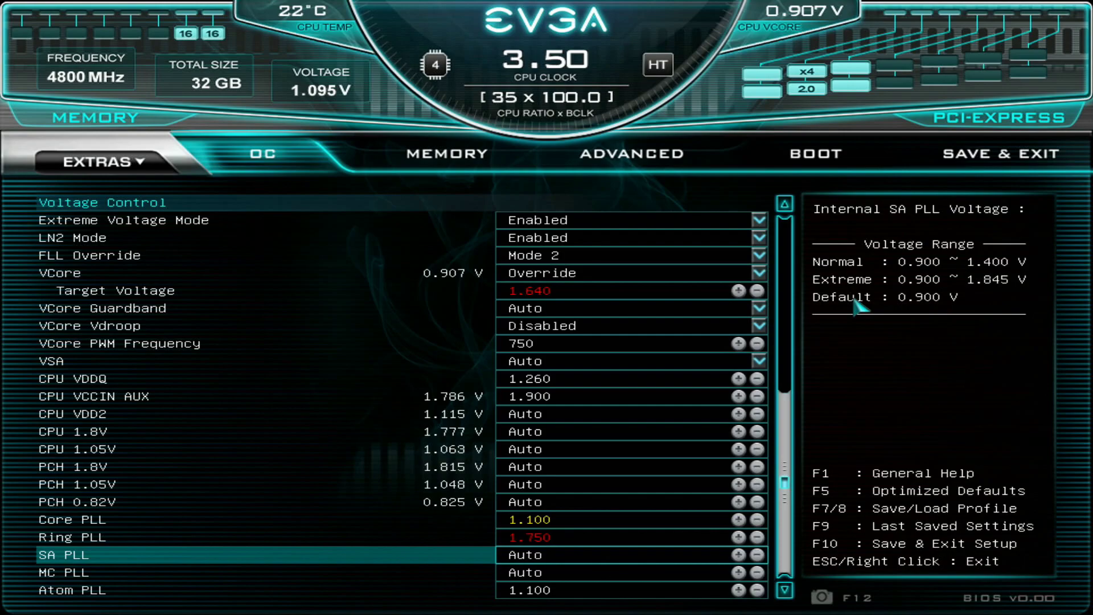
key("Down")
key("Up")
key("Down")
key("Up")
key("Up")
key("Down")
key("Up")
key("Down")
key("Down")
key("Up")
key("Down")
key("Up")
key("Down")
key("Up")
key("Down")
key("Up")
key("Up")
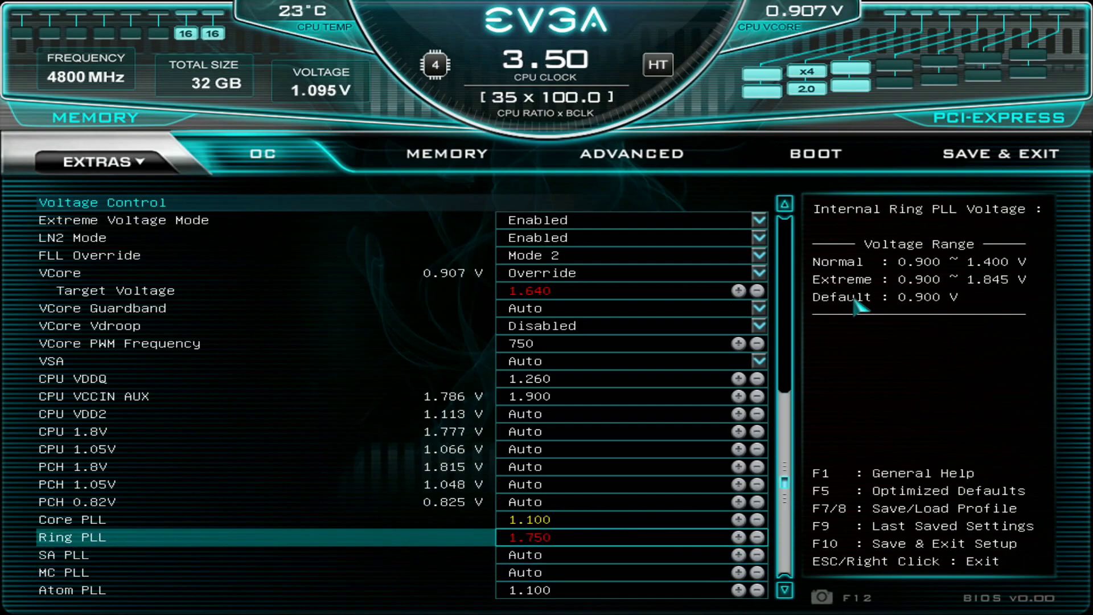
key("Up")
key("Up")
key("Down")
key("Down")
key("Up")
key("Up")
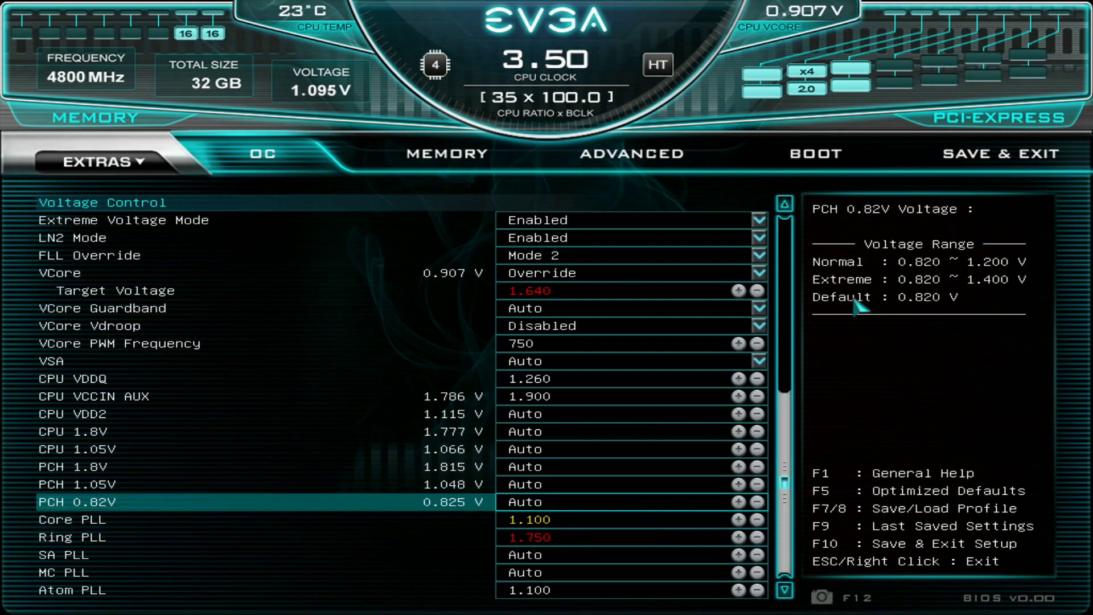
key("Up")
key("Up")
key("Up")
key("Up")
key("Up")
key("Up")
key("Up")
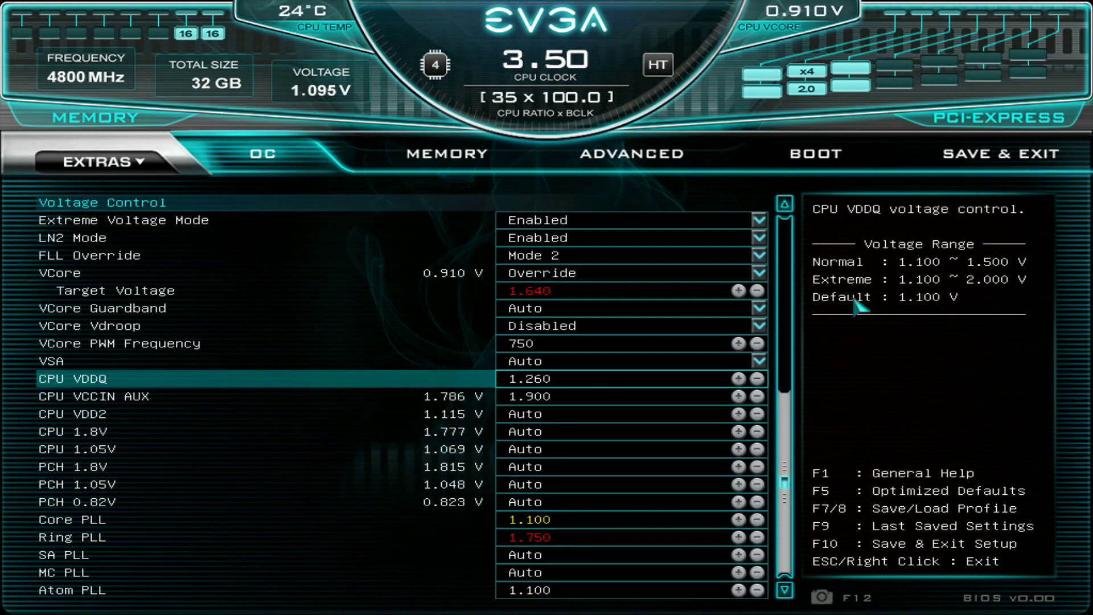
key("Up")
key("Up")
key("Down")
key("Down")
key("Down")
key("Down")
key("Down")
key("Down")
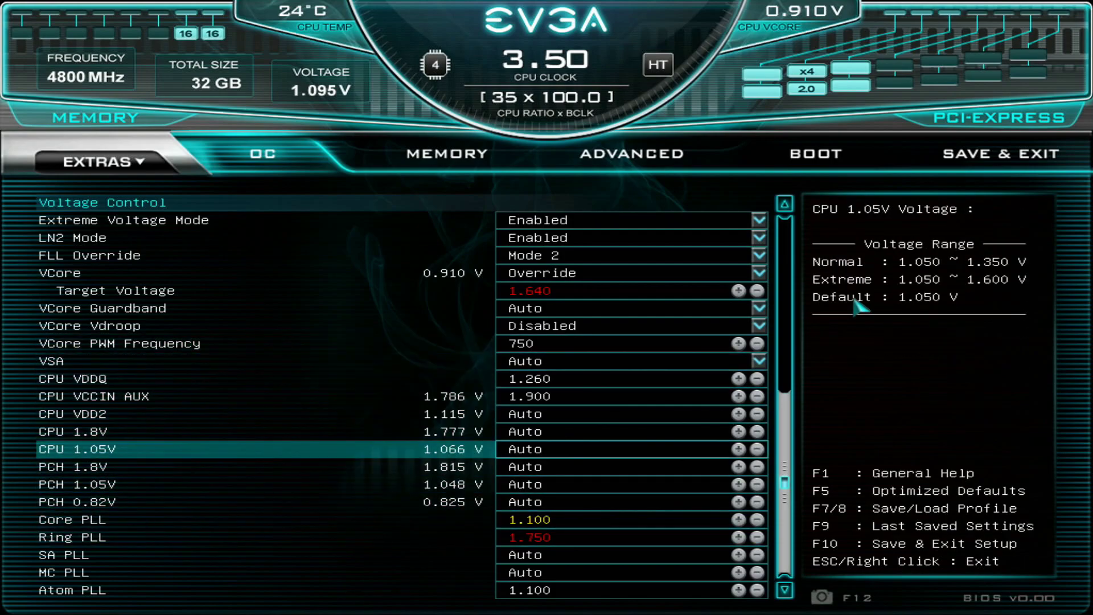
key("Up")
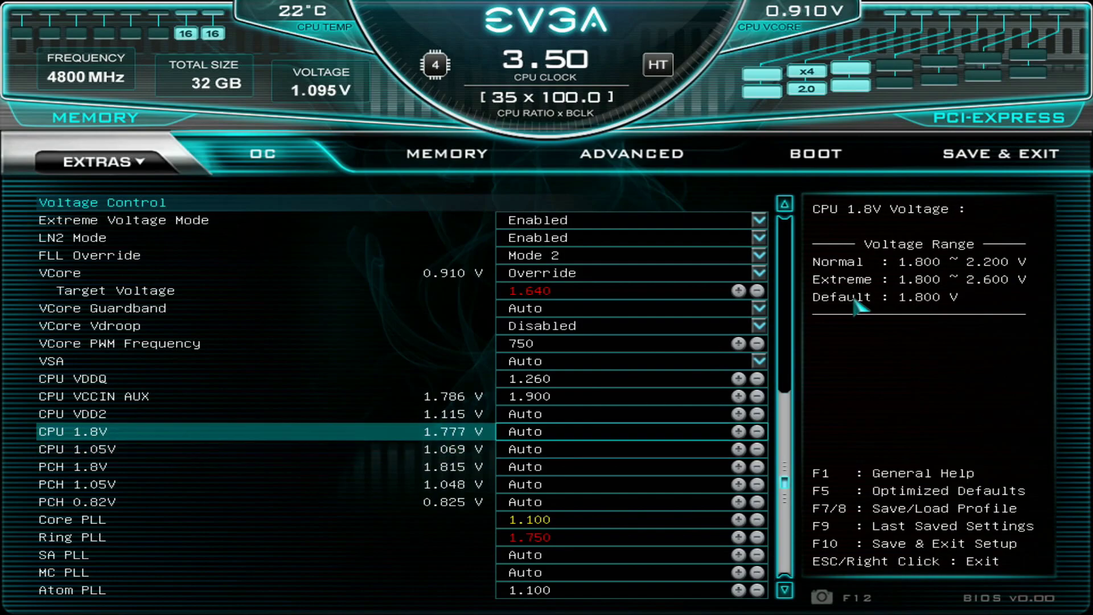
key("Down")
key("Down")
key("Down")
key("Down")
key("Down")
key("Down")
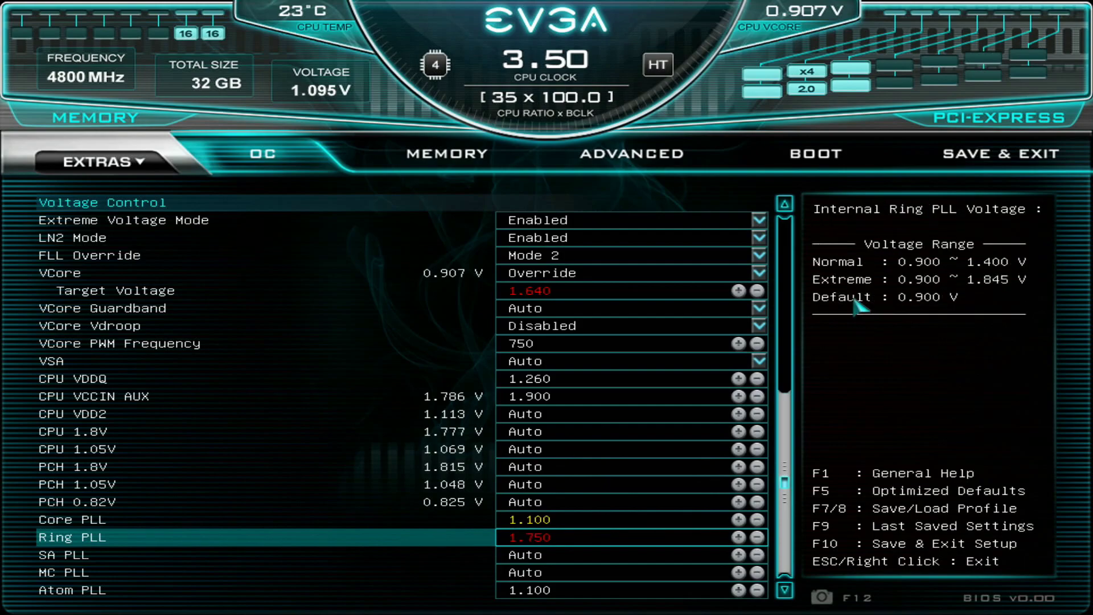
key("Up")
key("Up")
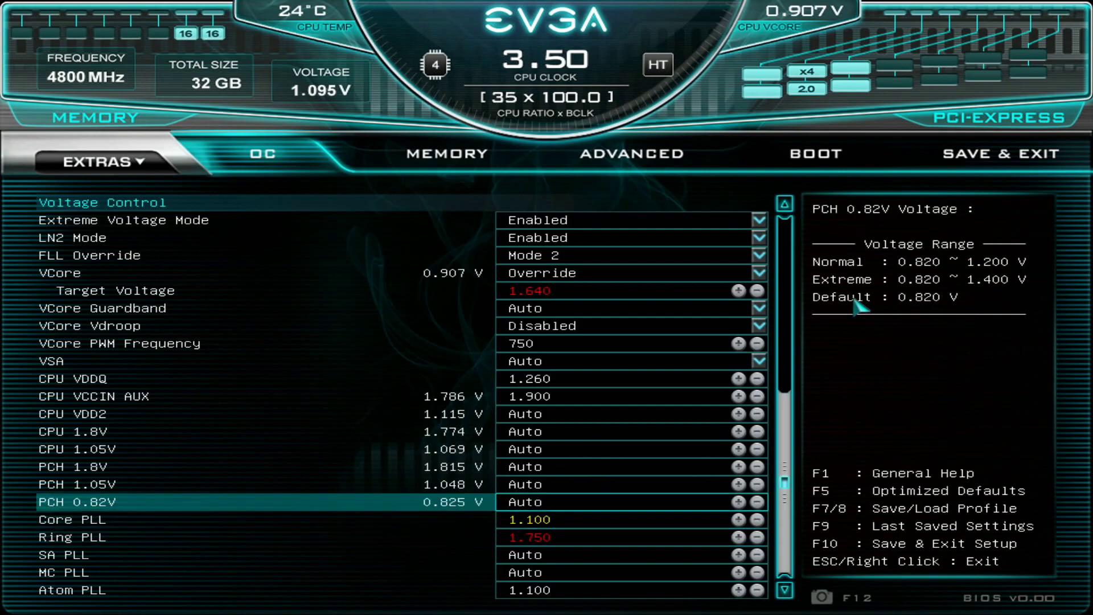
key("Up")
key("Up")
key("Up")
key("Up")
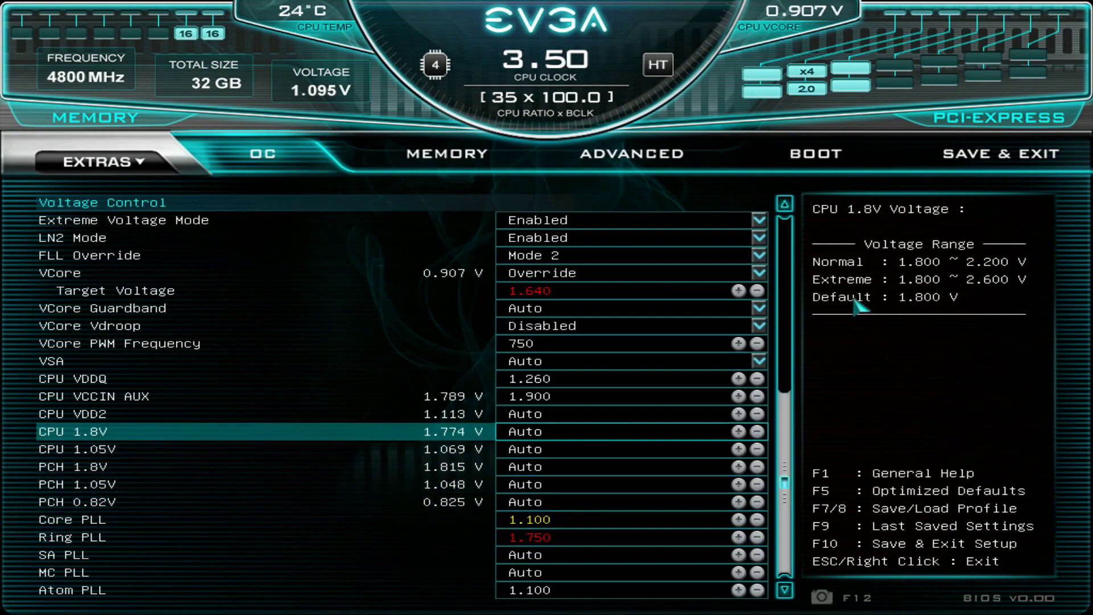
key("Up")
key("Page_Up")
key("Page_Up")
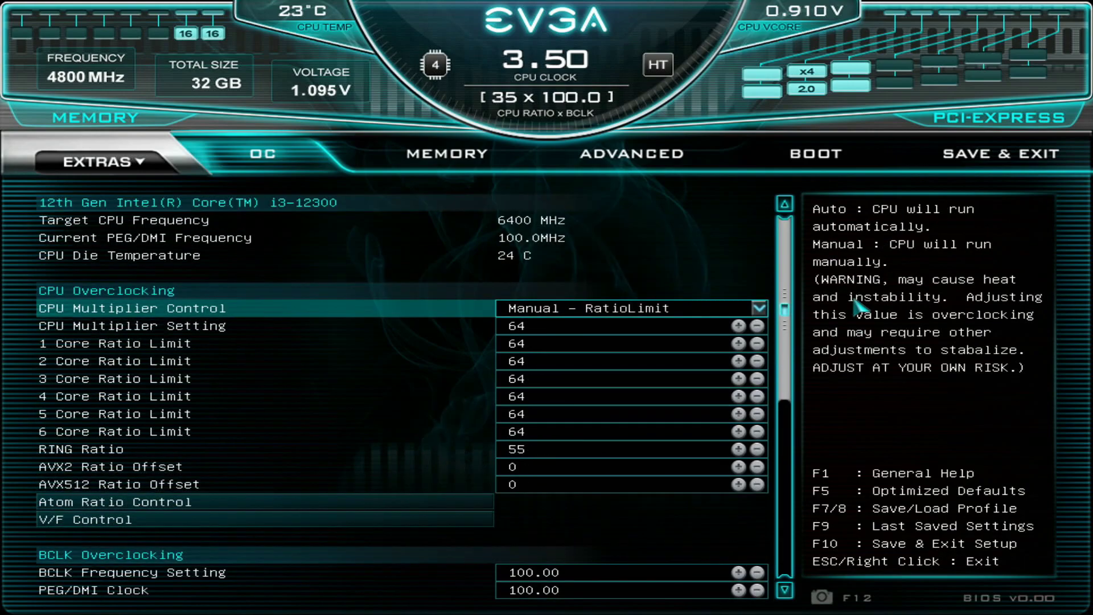
Switch to the MEMORY tab showing the Manual profile at 6800 MHz and VDD 1.650
key("Right")
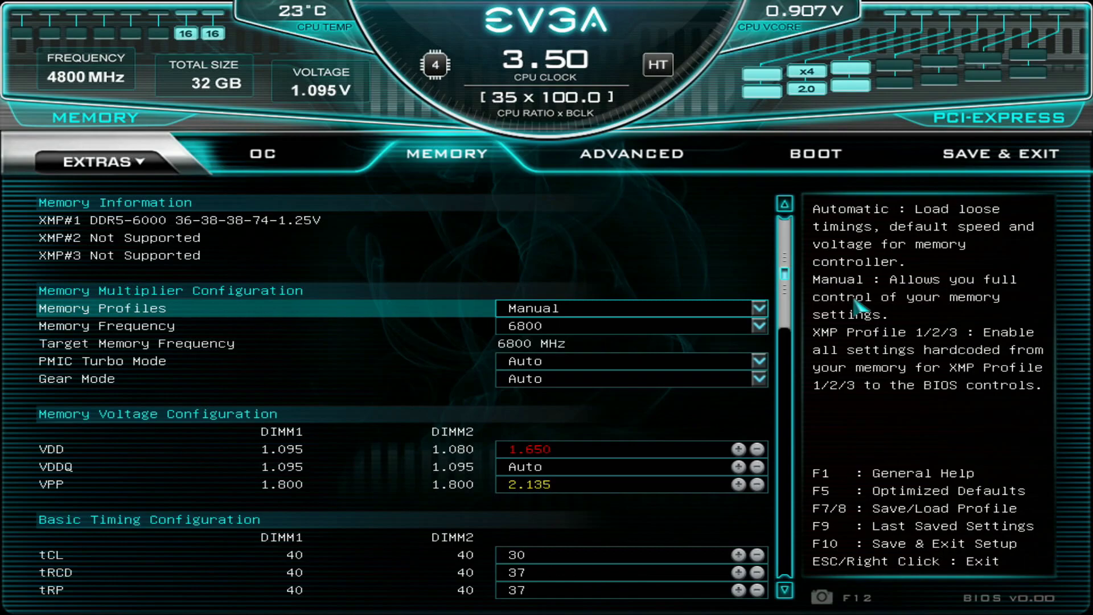
Return to the OC tab and step through the CPU multiplier and core ratio rows
key("Left")
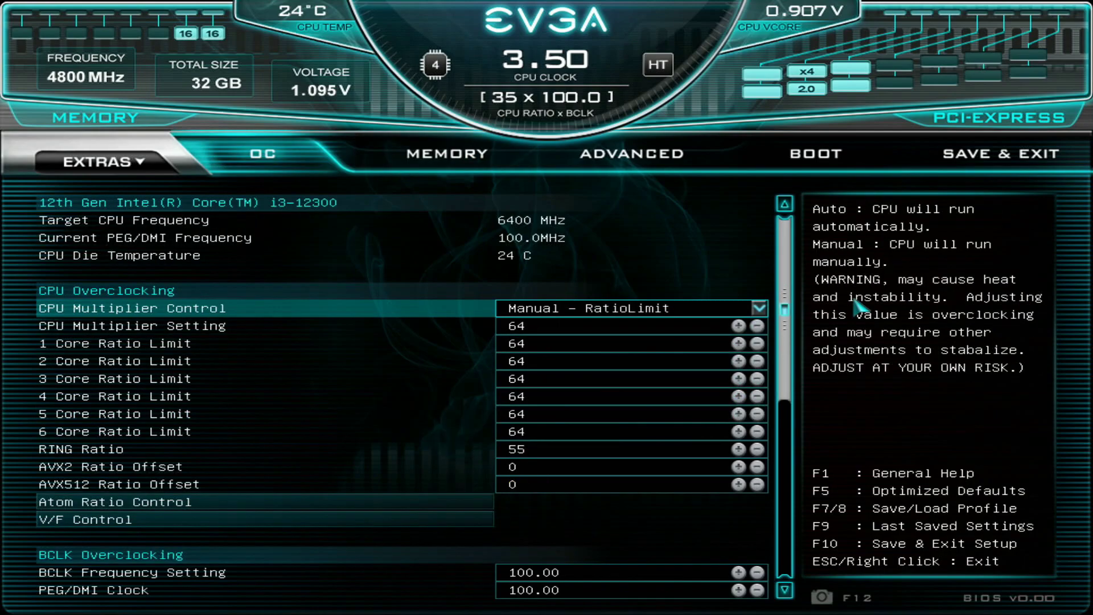
key("Down")
key("Down")
key("Down")
key("Up")
key("Up")
key("Up")
key("Down")
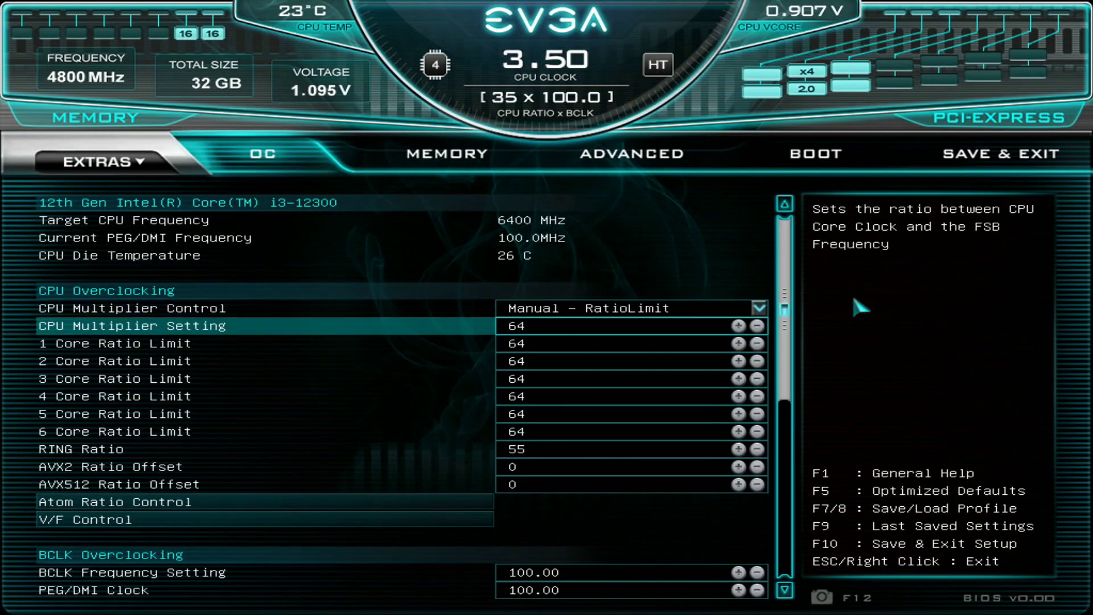
key("Up")
Open OC Profiles from the EXTRAS menu to list the 6400-7600 MHz memory presets
key("Left")
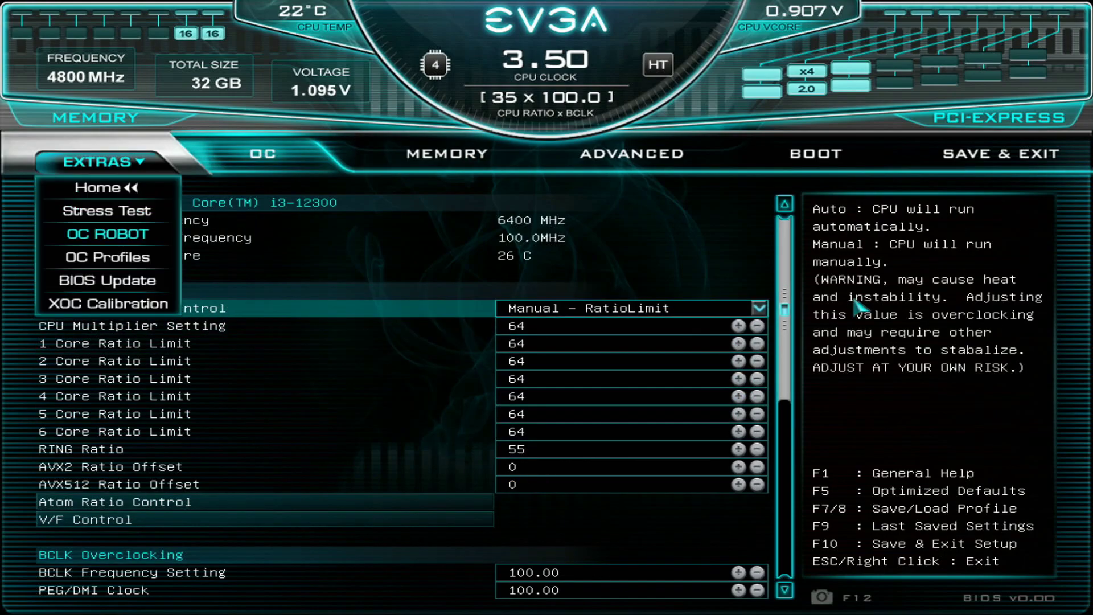
key("Down")
key("Return")
key("Down")
key("Down")
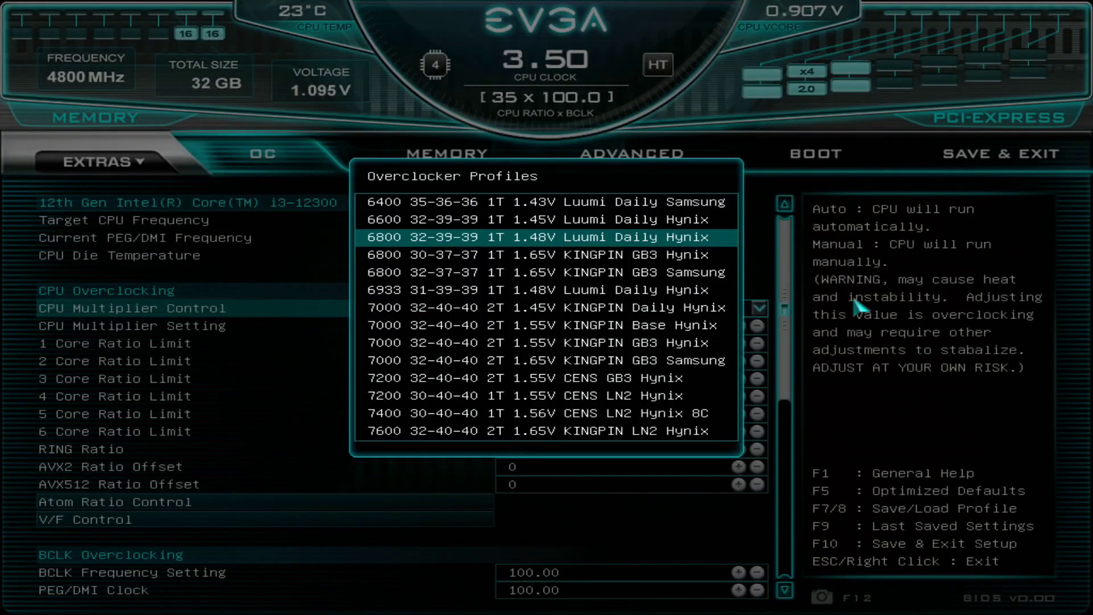
key("Down")
key("Down")
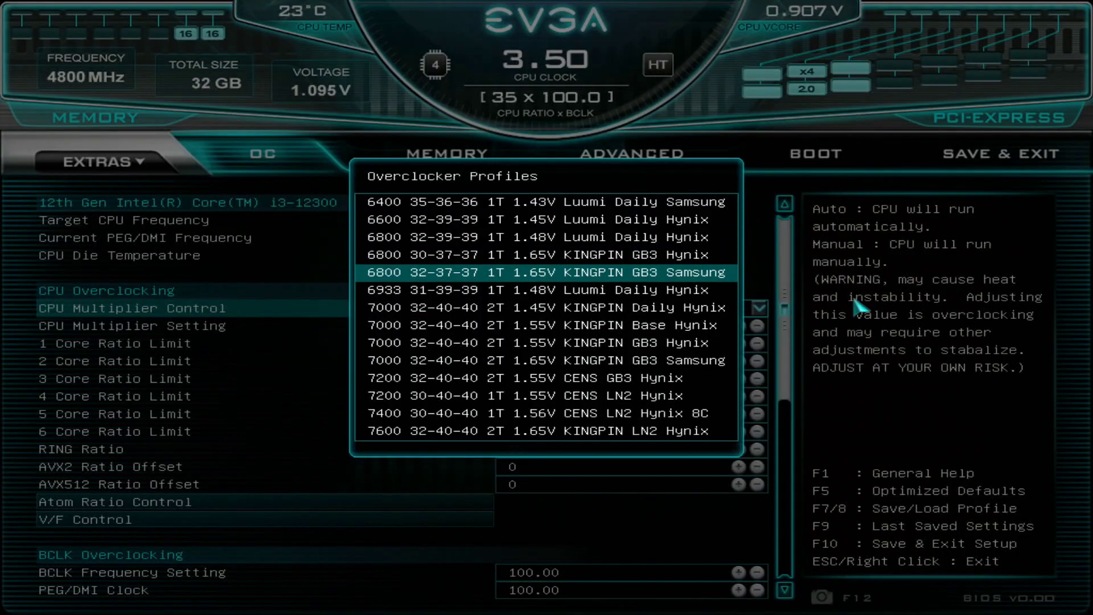
key("Up")
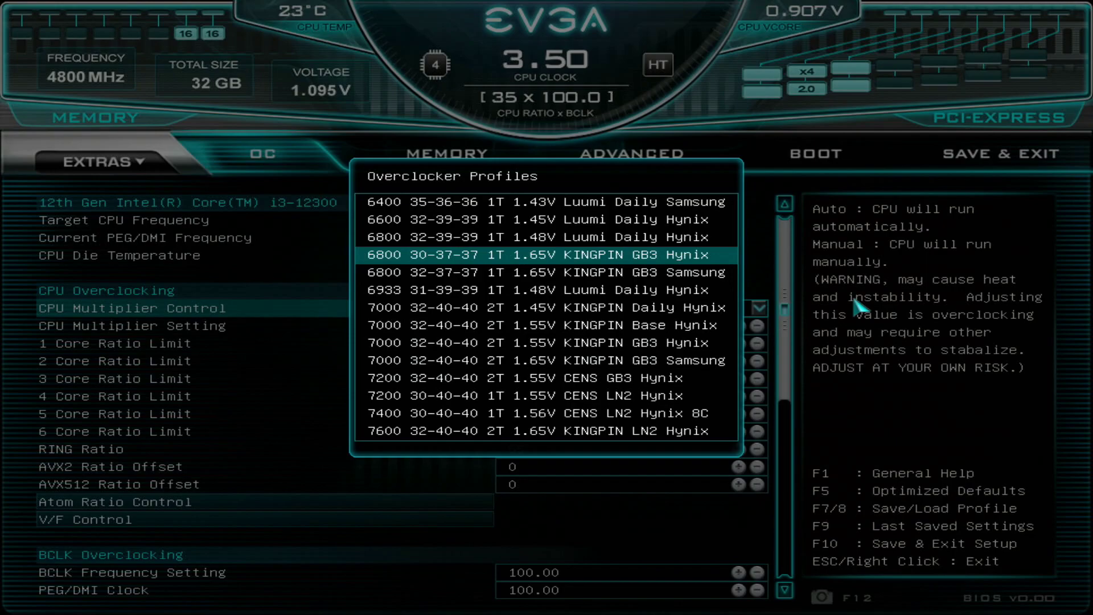
key("Return")
key("Return")
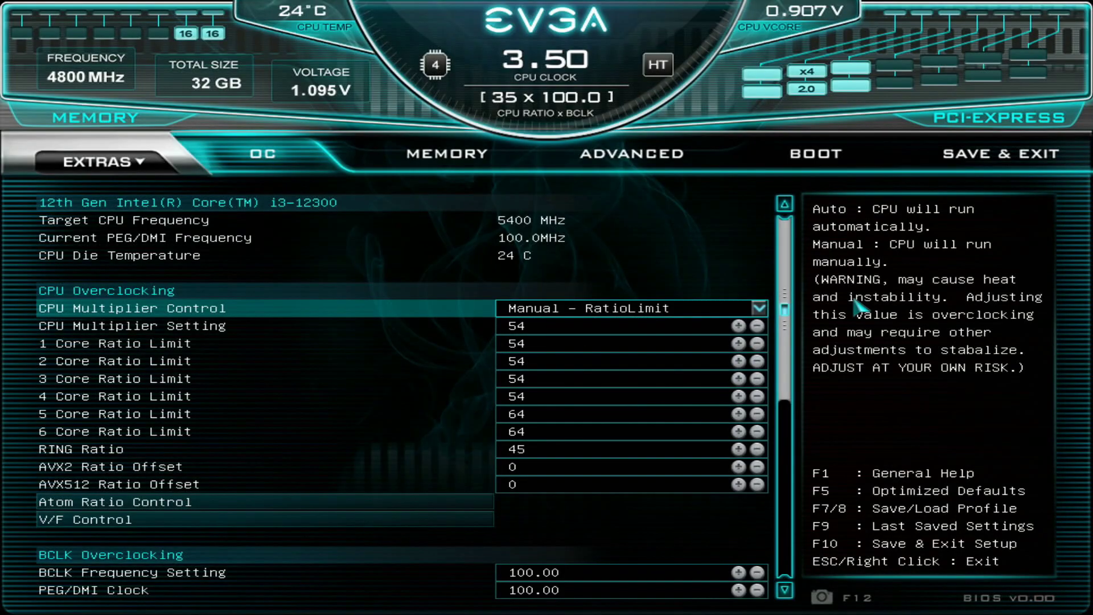
Raise the RING Ratio from 45 to 52 on the OC tab
key("Down")
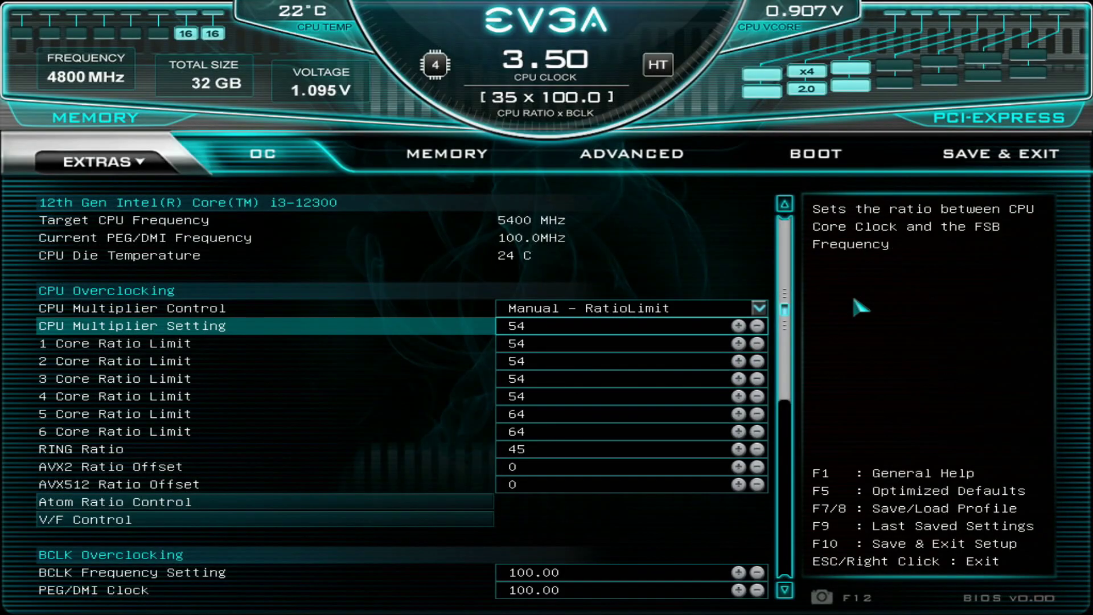
key("Down")
key("Down")
key("Down")
key("Down")
key("Down")
key("Down")
key("Down")
key("Down")
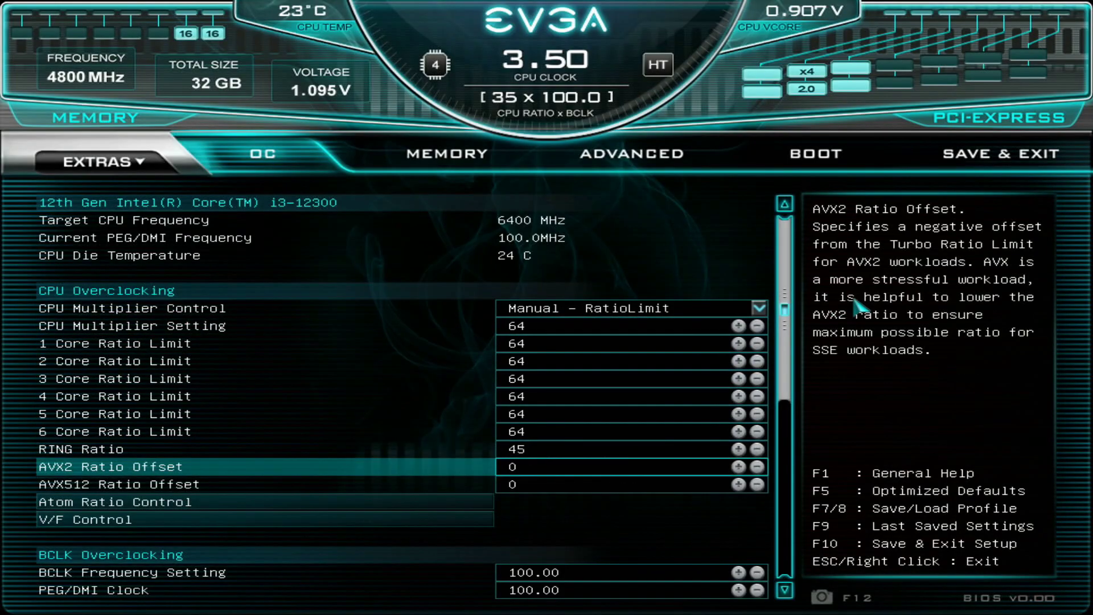
key("Up")
type("52")
key("Down")
Set Atom L2 Voltage Override to 1.460 and bring up the Voltage Control list
key("Down")
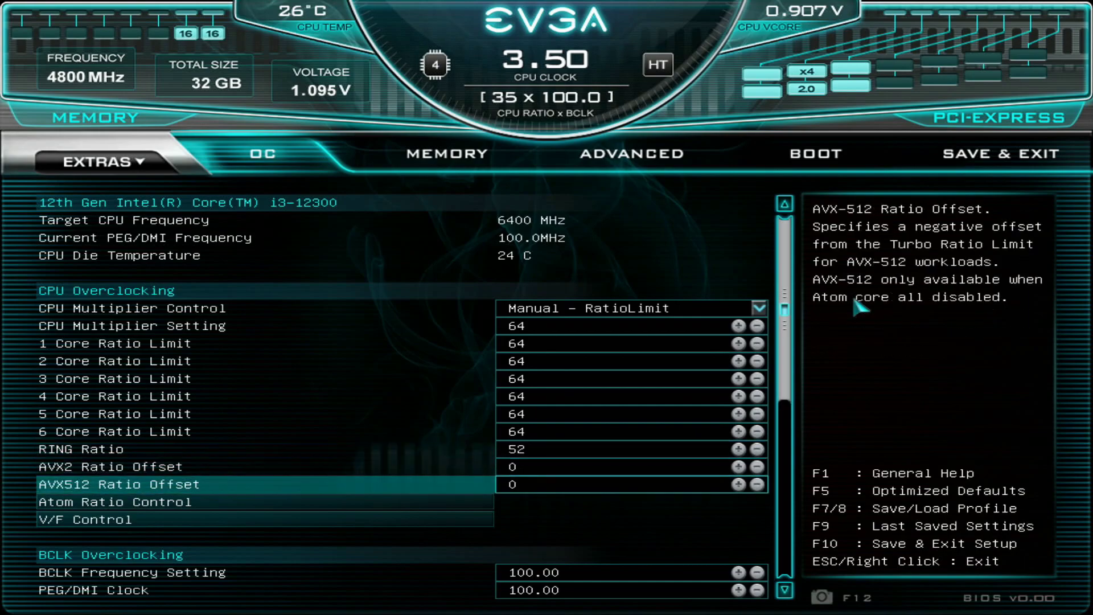
key("Up")
key("Down")
key("Down")
key("Return")
key("Down")
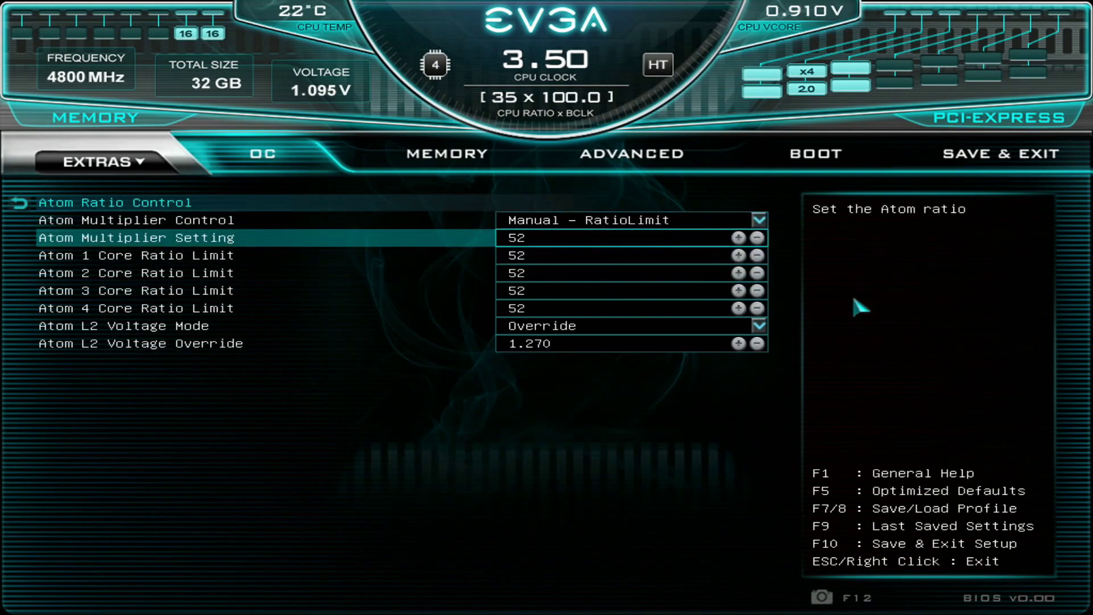
key("Down")
key("Down")
key("Down")
key("Down")
key("Down")
key("Down")
type("1")
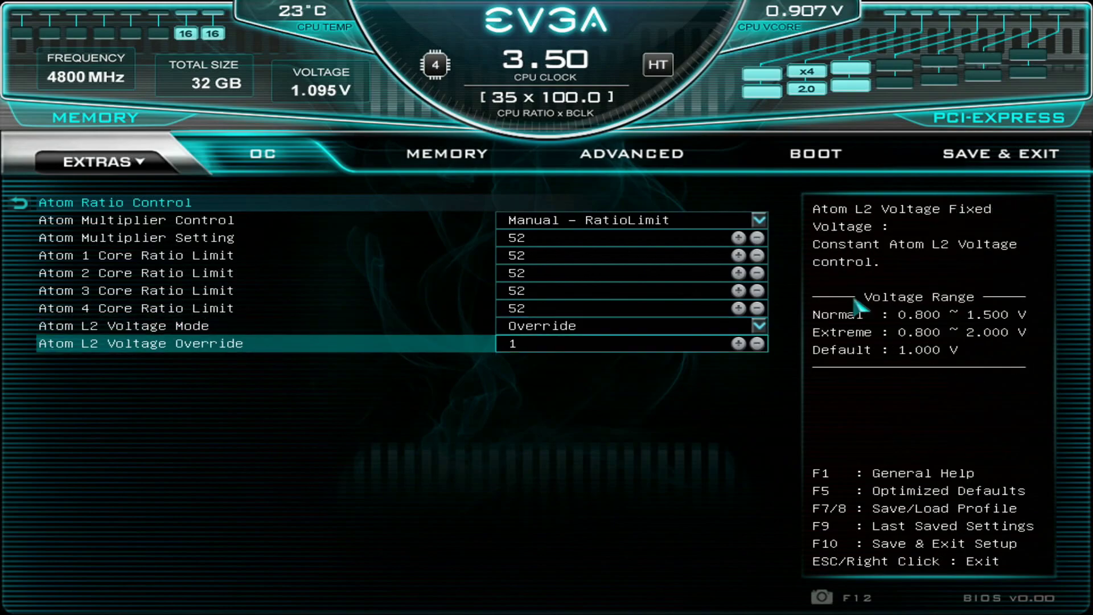
type(".460")
key("Escape")
key("Down")
key("Down")
key("Down")
key("Return")
key("Down")
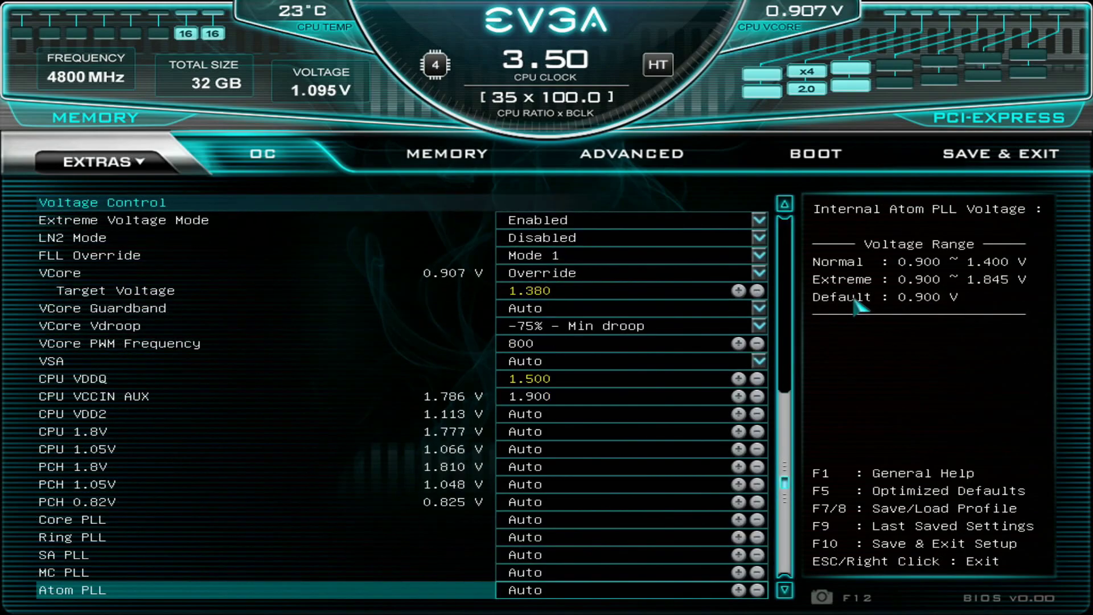
Set Atom PLL 1.100, Ring PLL 1.700, Core PLL 1.100 and CPU VDDQ 1.260
type("1.100")
key("Up")
key("Up")
key("Up")
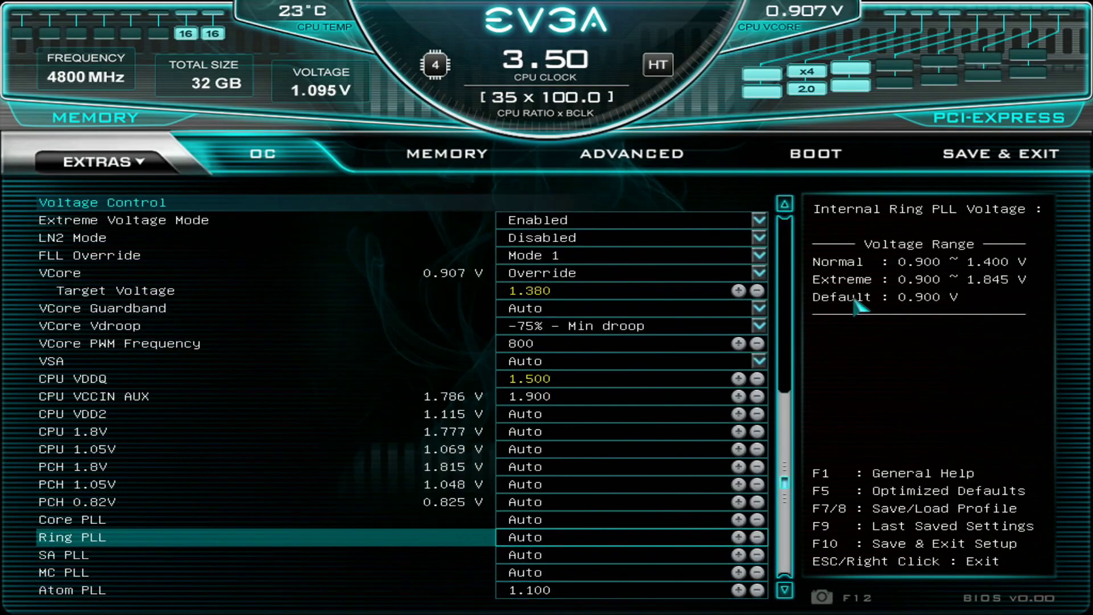
type("1.700")
key("Up")
type("1.100")
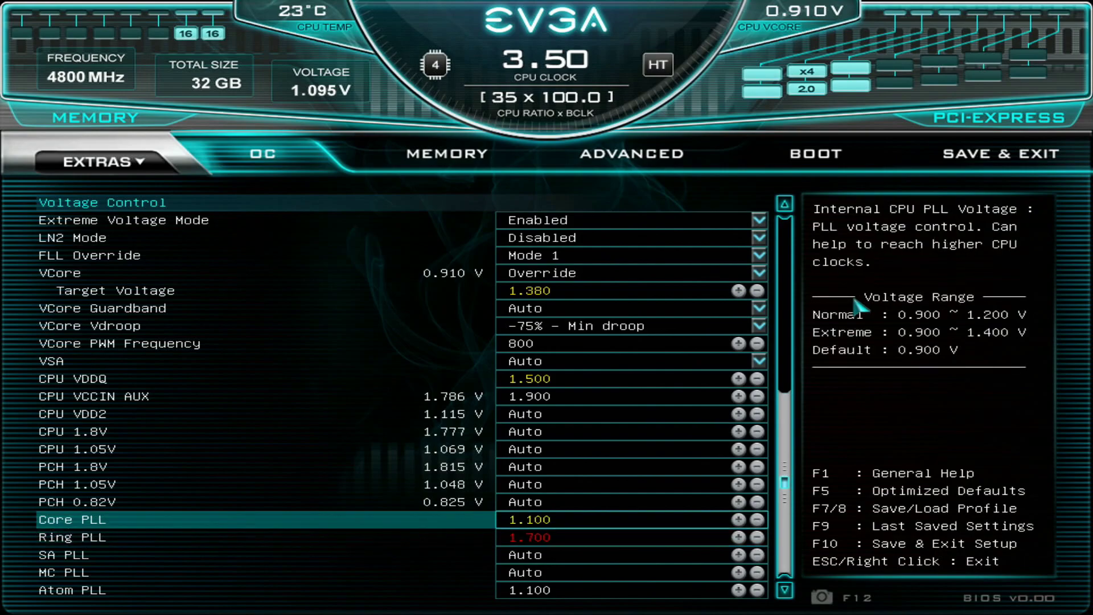
key("Up")
key("Up")
key("Up")
key("Up")
key("Up")
key("Up")
key("Up")
key("Up")
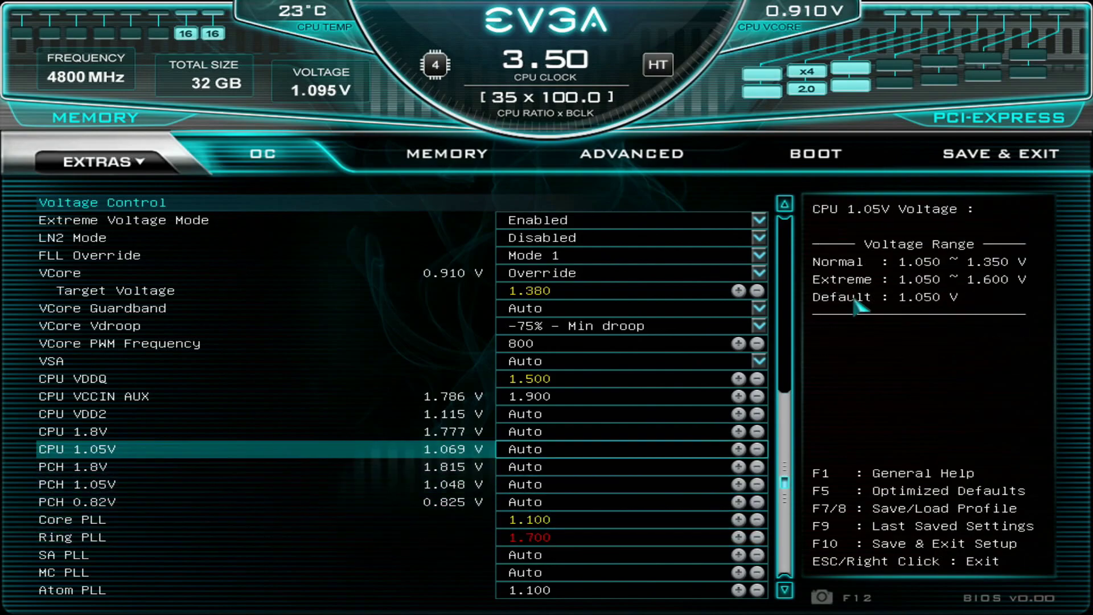
type("1.260")
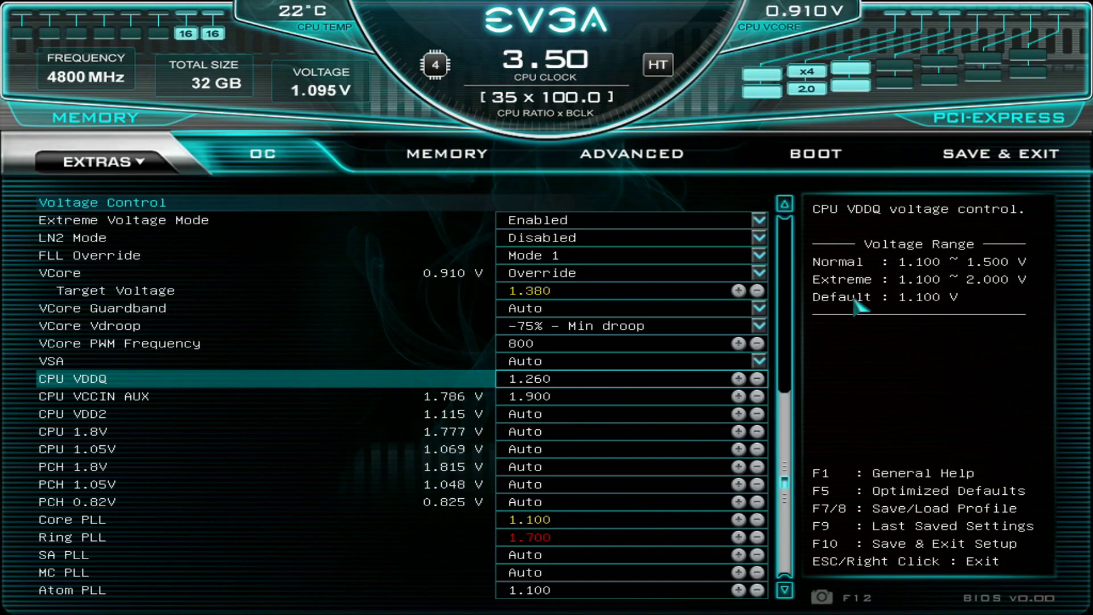
Set VCore target to 1.640 V, disable Vdroop and enable LN2 Mode, accepting its warning
key("Down")
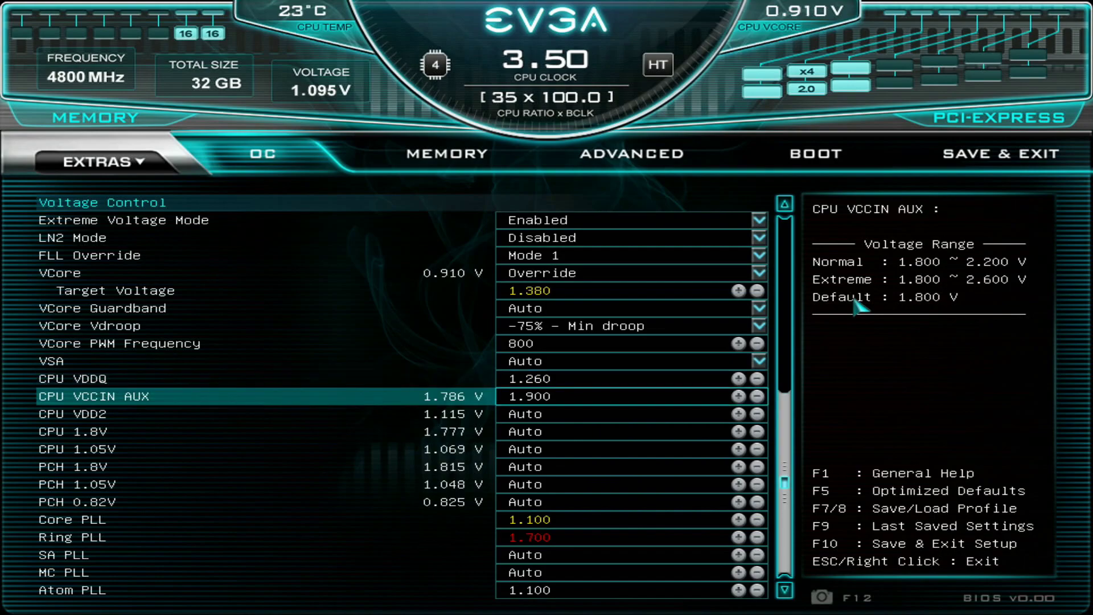
key("Up")
key("Up")
key("Up")
key("Up")
key("Up")
key("Up")
type("1.640")
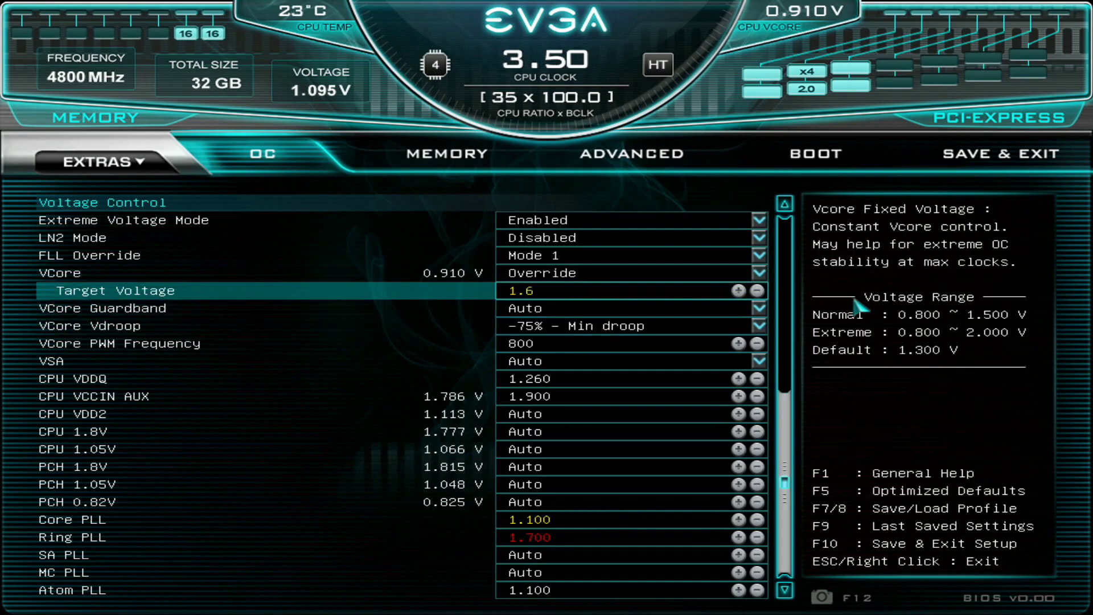
key("Down")
key("Down")
key("minus")
key("Up")
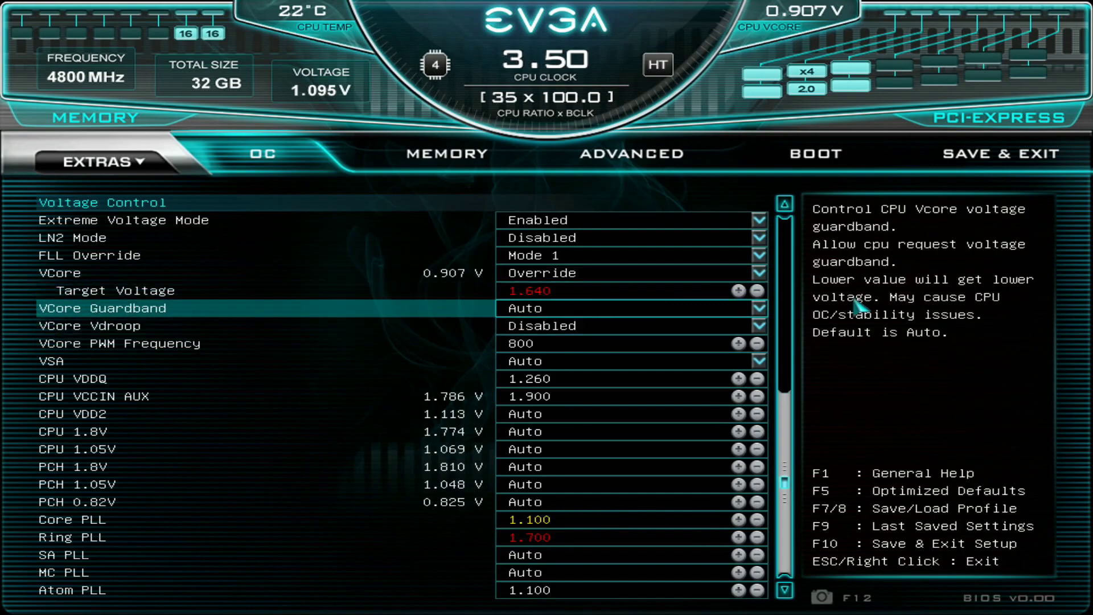
key("Up")
key("Up")
key("Up")
key("Up")
key("plus")
key("Return")
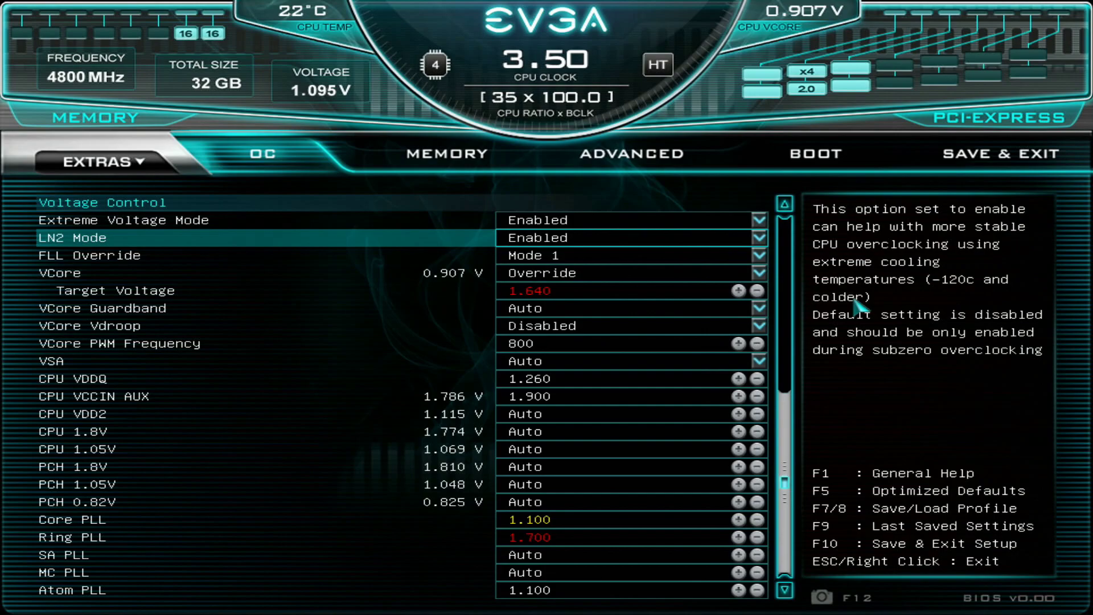
key("Right")
key("Down")
key("Down")
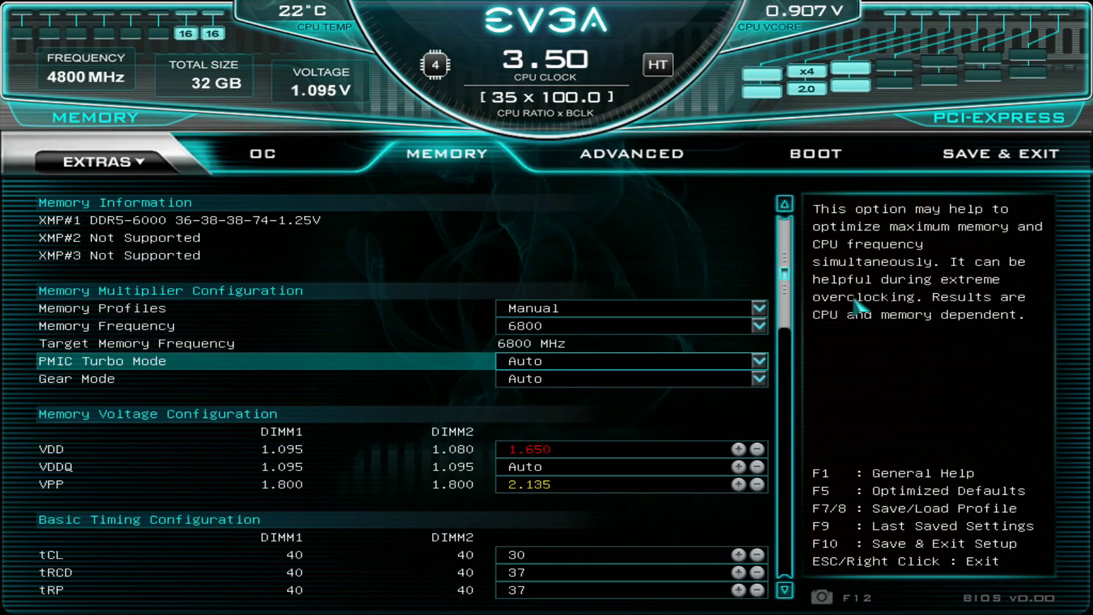
key("Down")
key("Down")
key("Down")
key("Down")
key("Down")
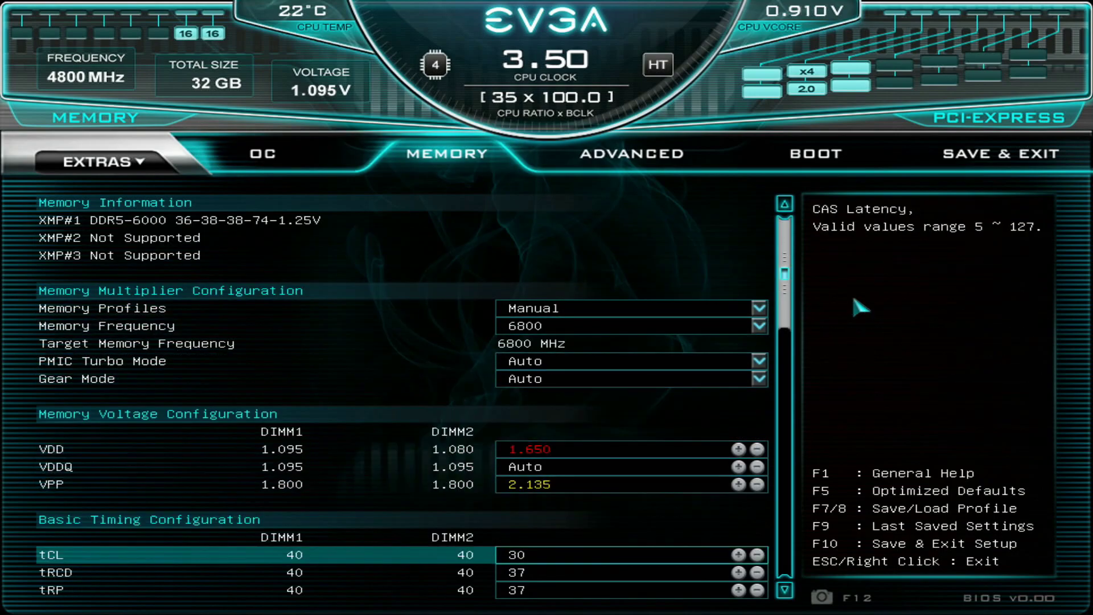
key("Up")
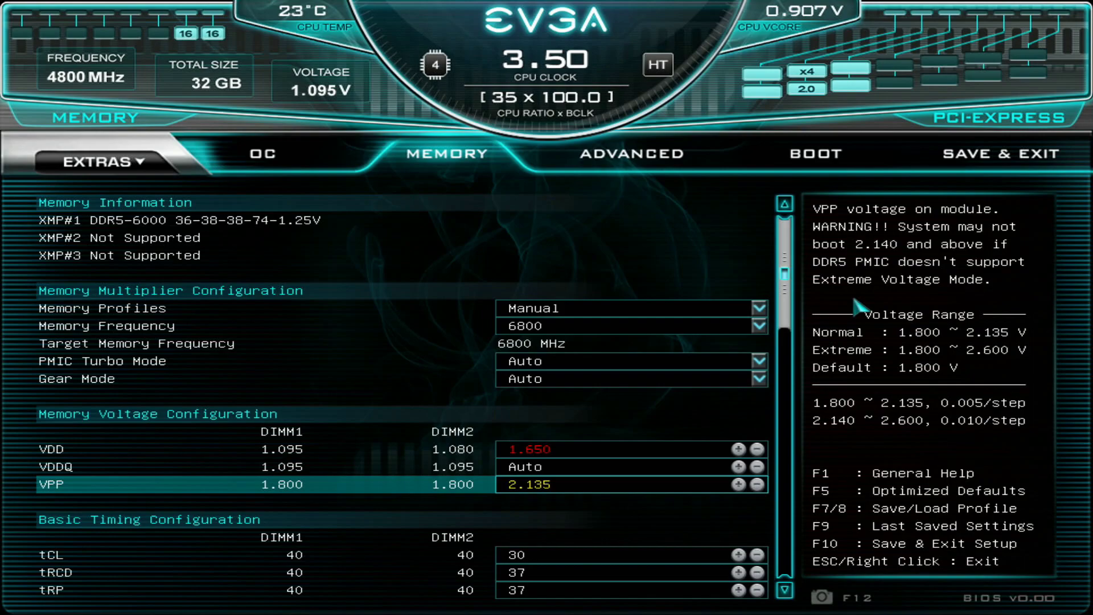
key("Down")
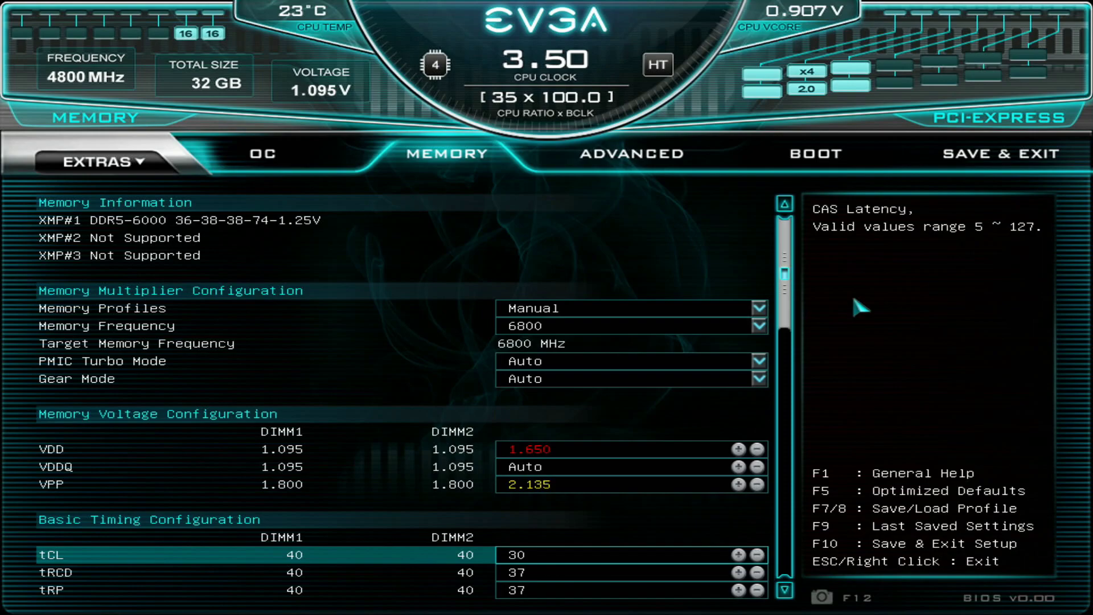
key("Up")
key("Up")
key("Up")
key("Up")
key("Up")
key("Up")
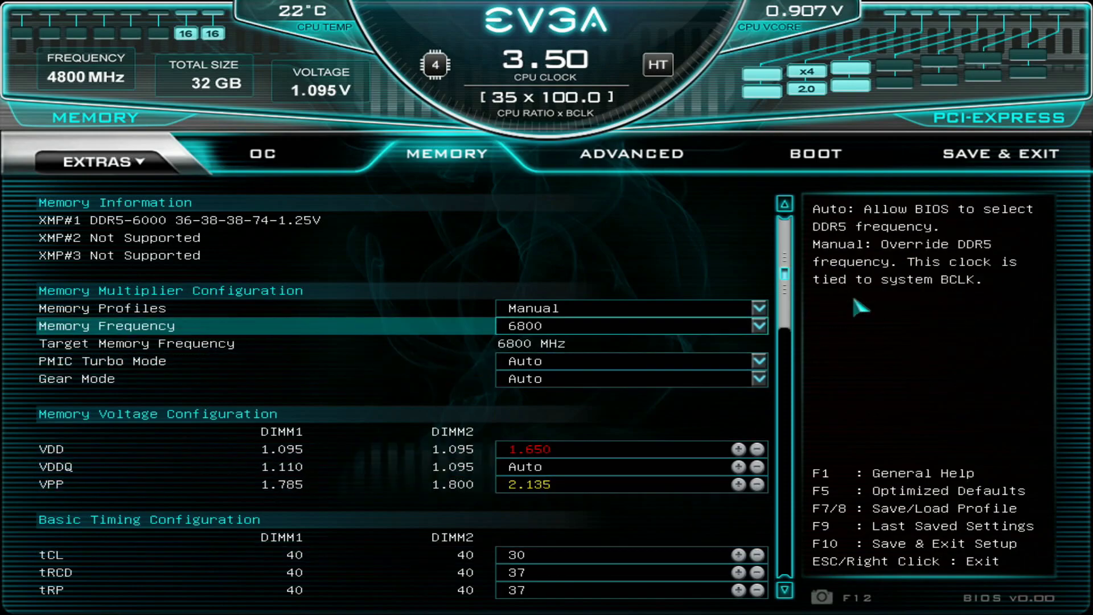
key("Return")
key("Down")
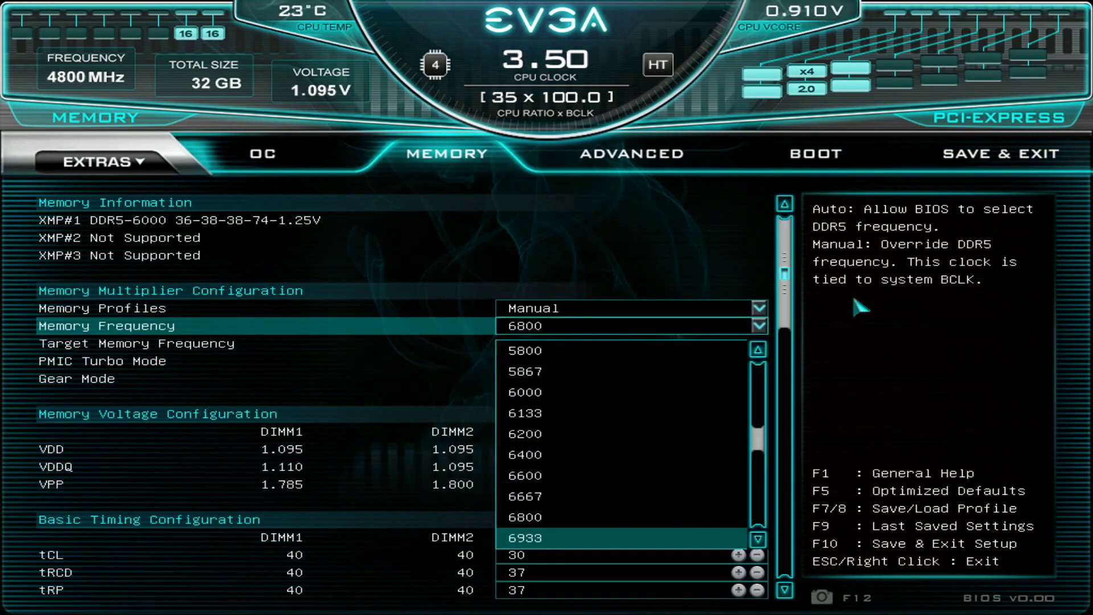
key("Down")
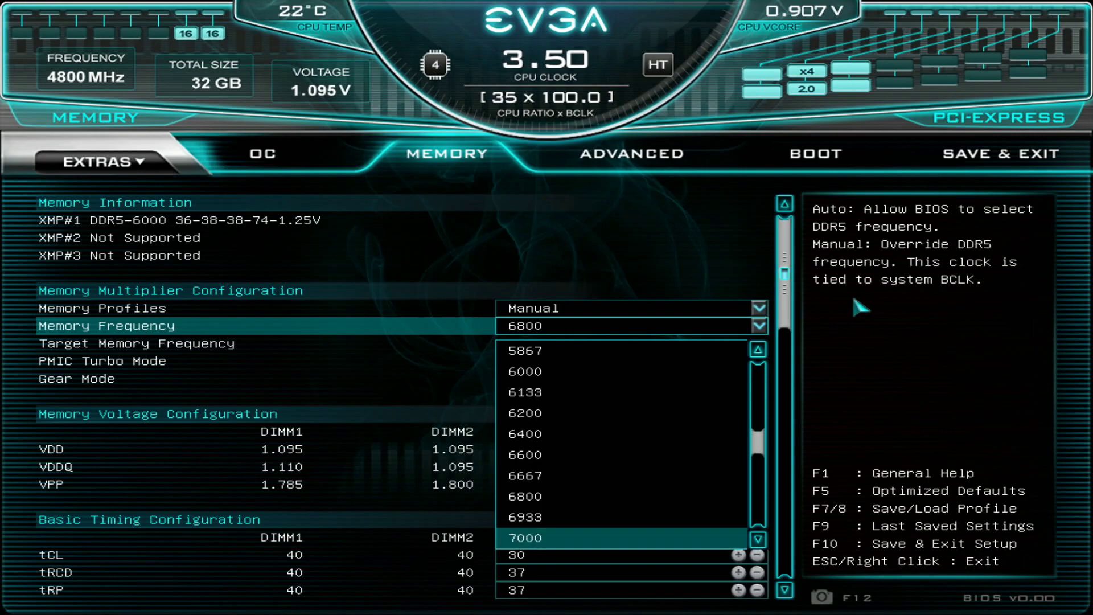
key("Escape")
key("Down")
key("Down")
key("Down")
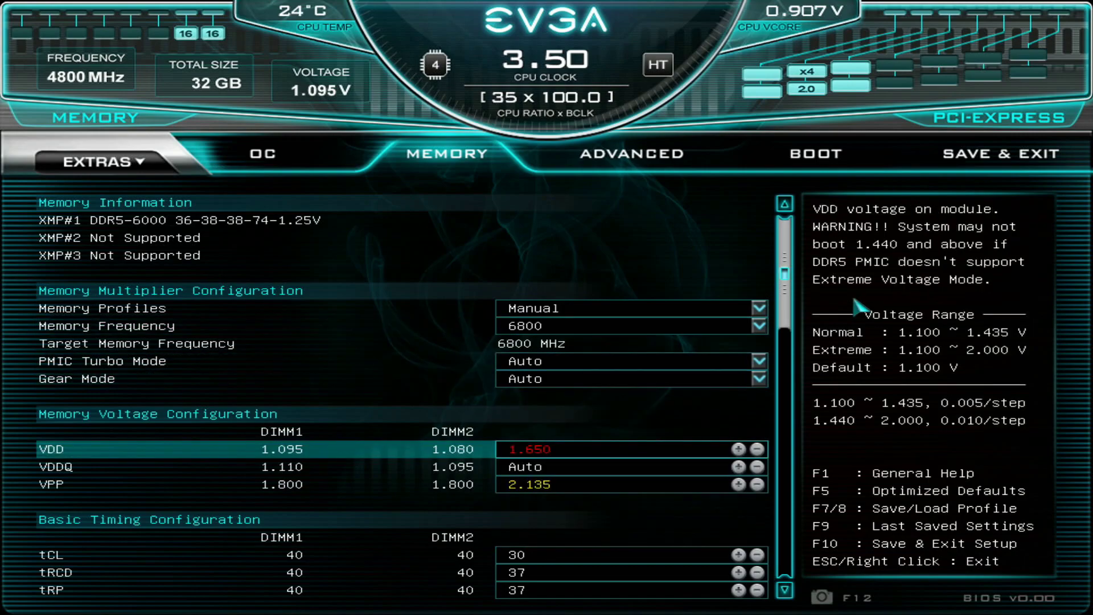
key("Down")
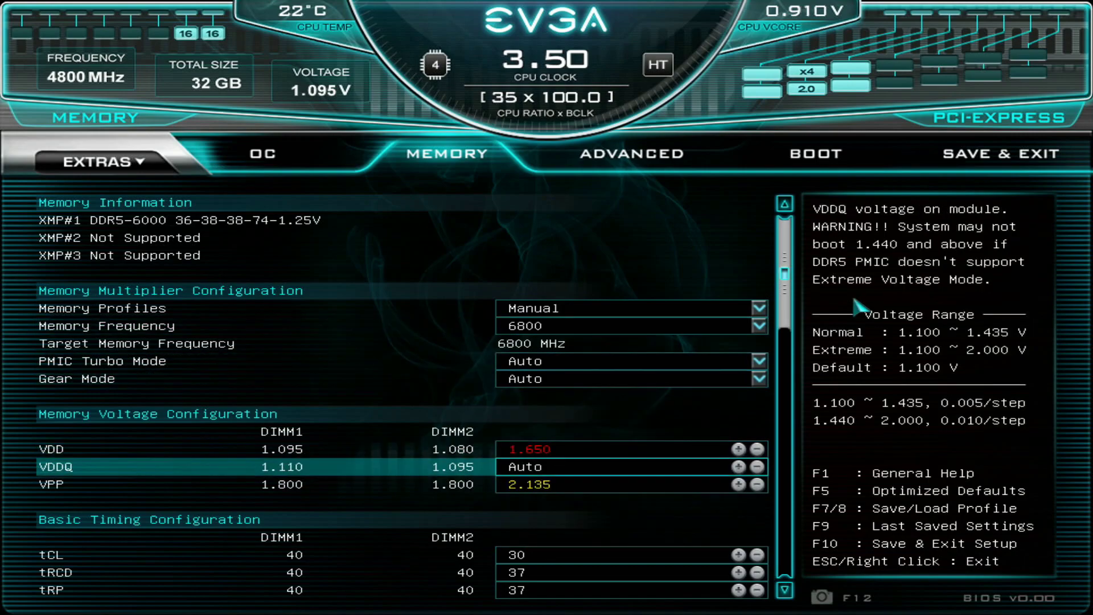
key("Down")
key("Down")
key("Down")
key("Down")
key("Down")
key("Down")
key("Down")
key("Down")
key("Down")
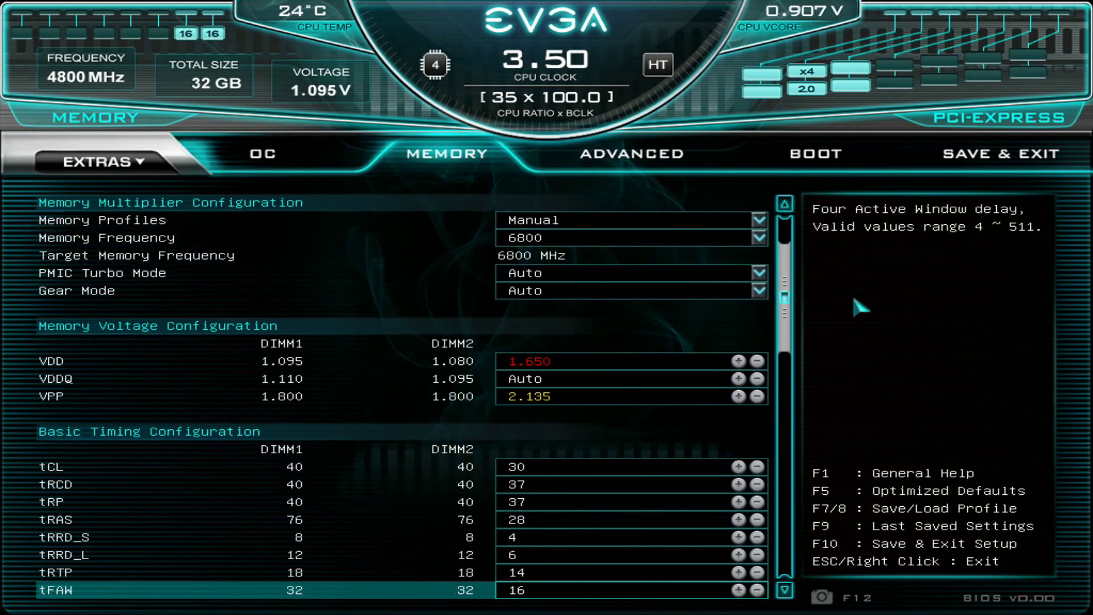
key("Down")
key("Down")
key("Page_Down")
key("Page_Down")
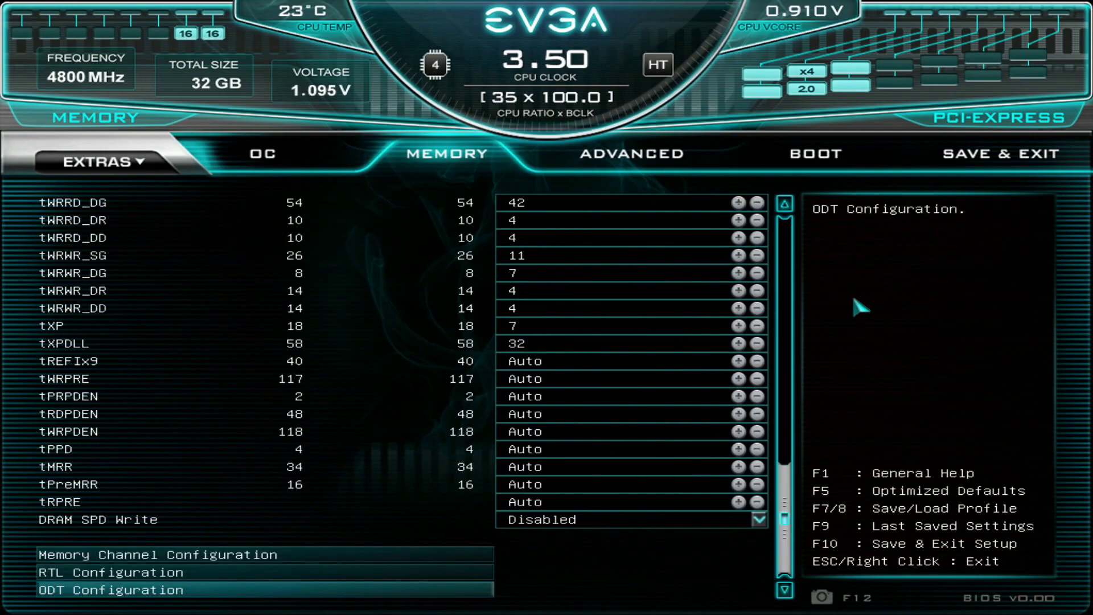
key("Page_Up")
key("Page_Up")
key("Page_Up")
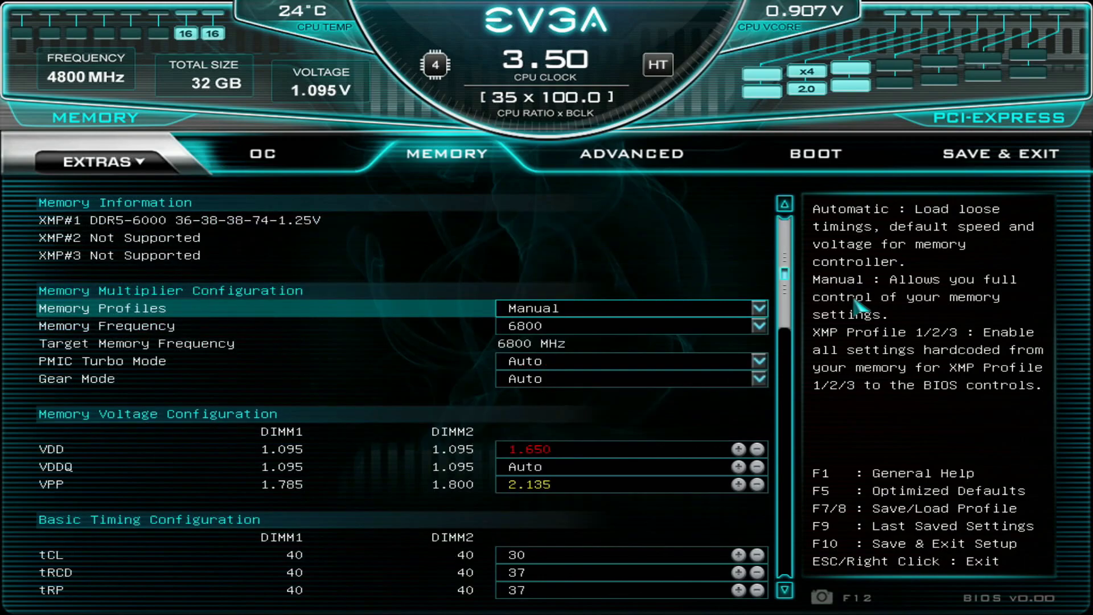
key("Down")
key("Down")
key("Down")
Set PMIC Turbo Mode to Mode 4, then back out to the quit-without-saving prompt
key("Up")
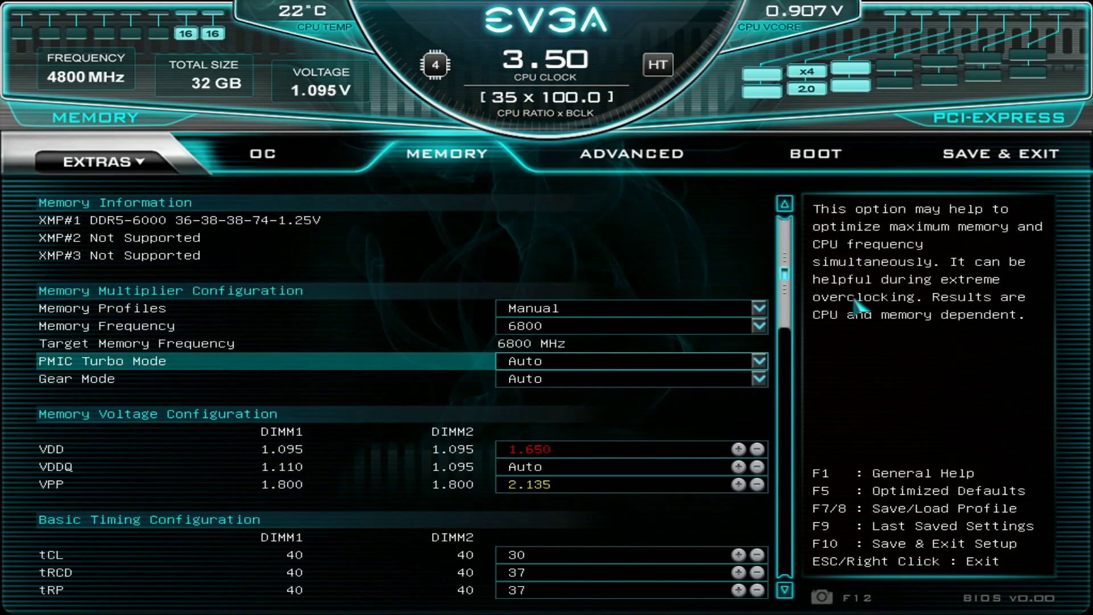
key("Return")
key("Down")
key("Down")
key("Down")
key("Down")
key("Down")
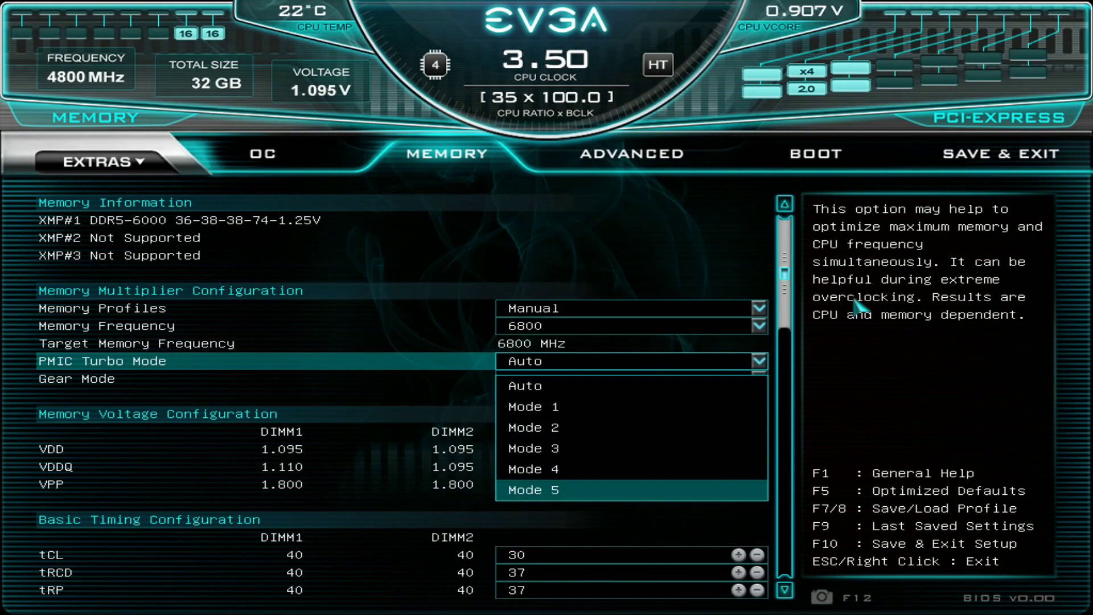
key("Up")
key("Return")
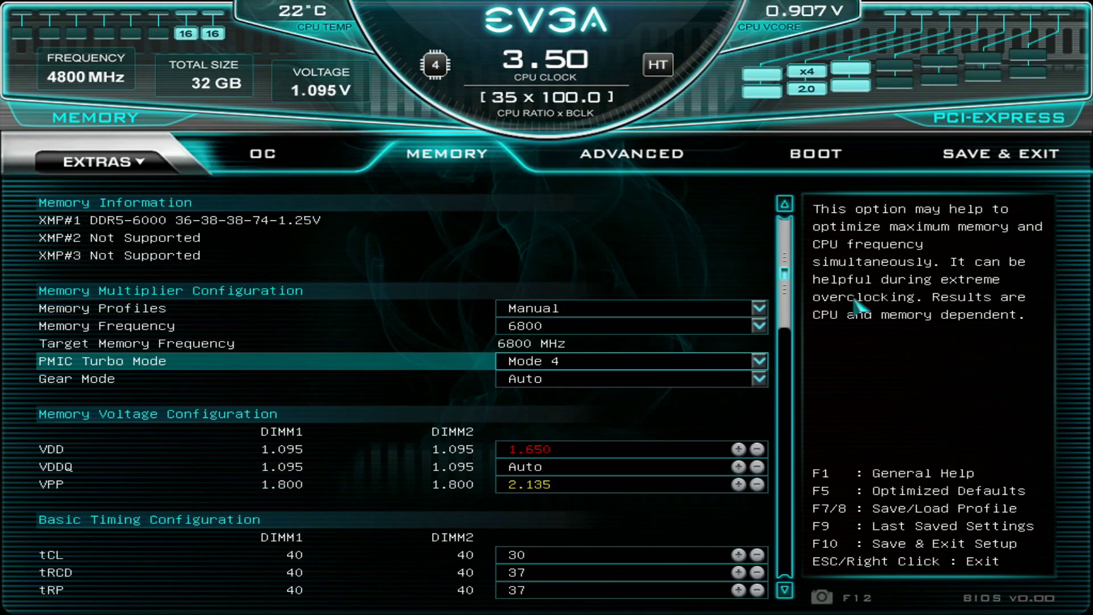
key("Escape")
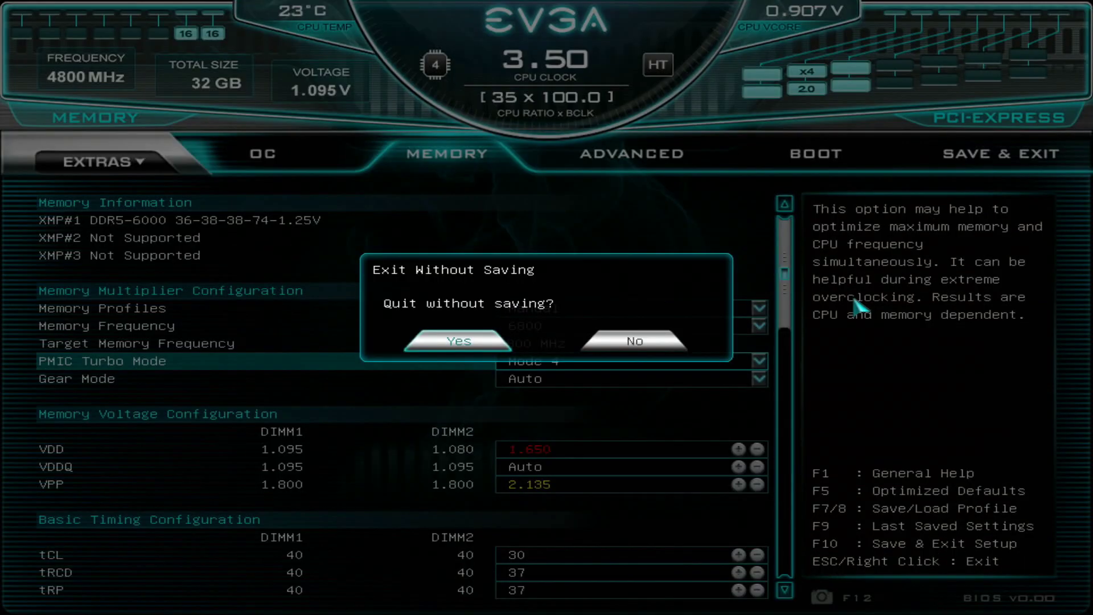
Decline the Exit Without Saving prompt to return to the Memory page
key("Escape")
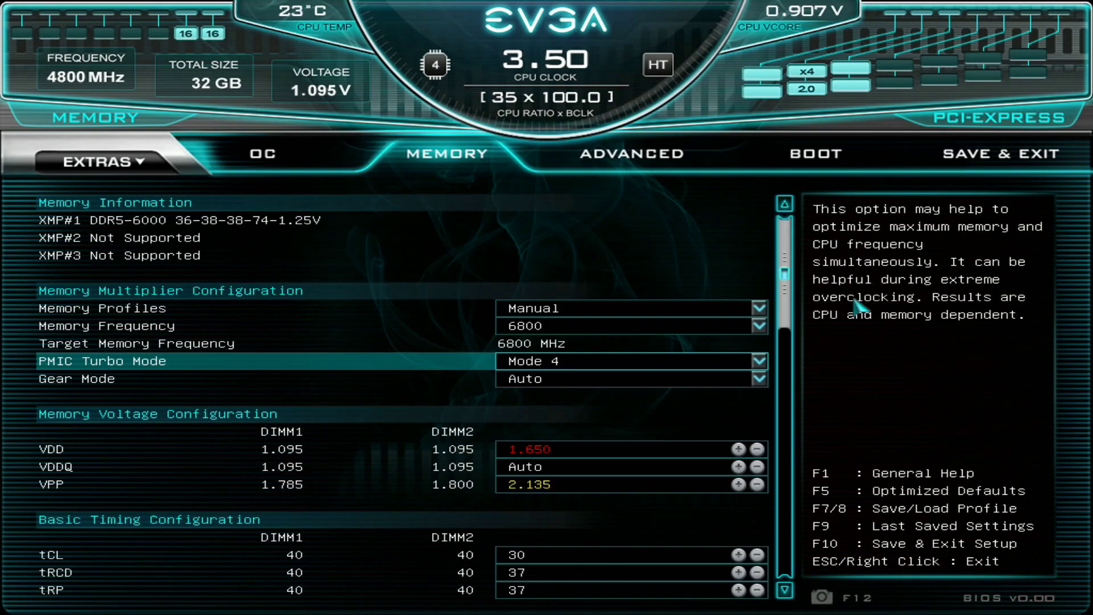
Open RTL Configuration from the MEMORY tab to view the DIMM1/DIMM2 channel RTL values
scroll(859, 308, "down", 20)
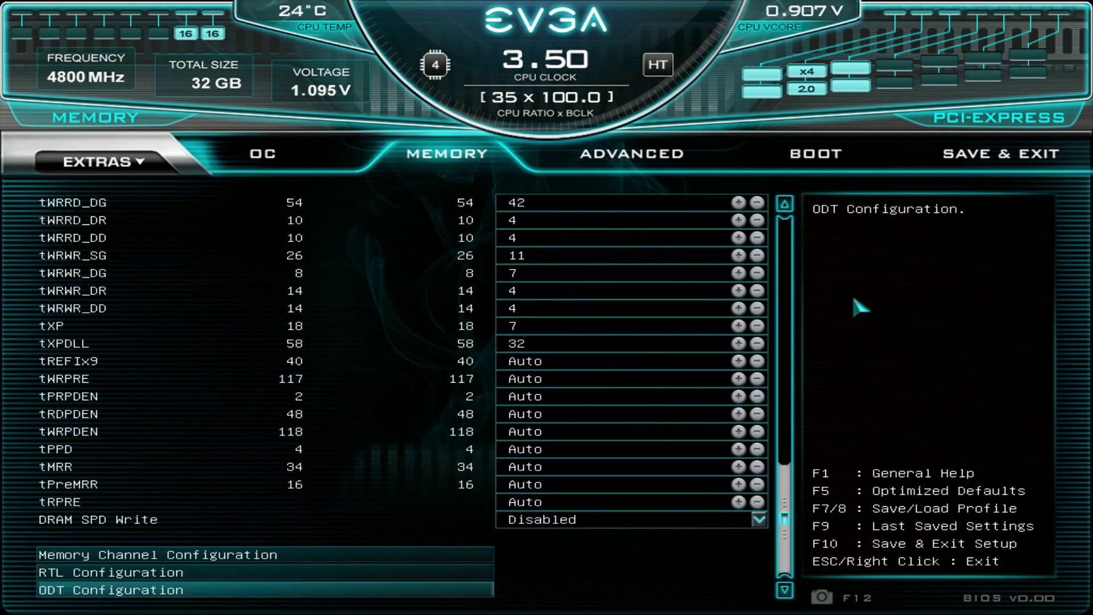
scroll(859, 307, "up", 1)
key("Return")
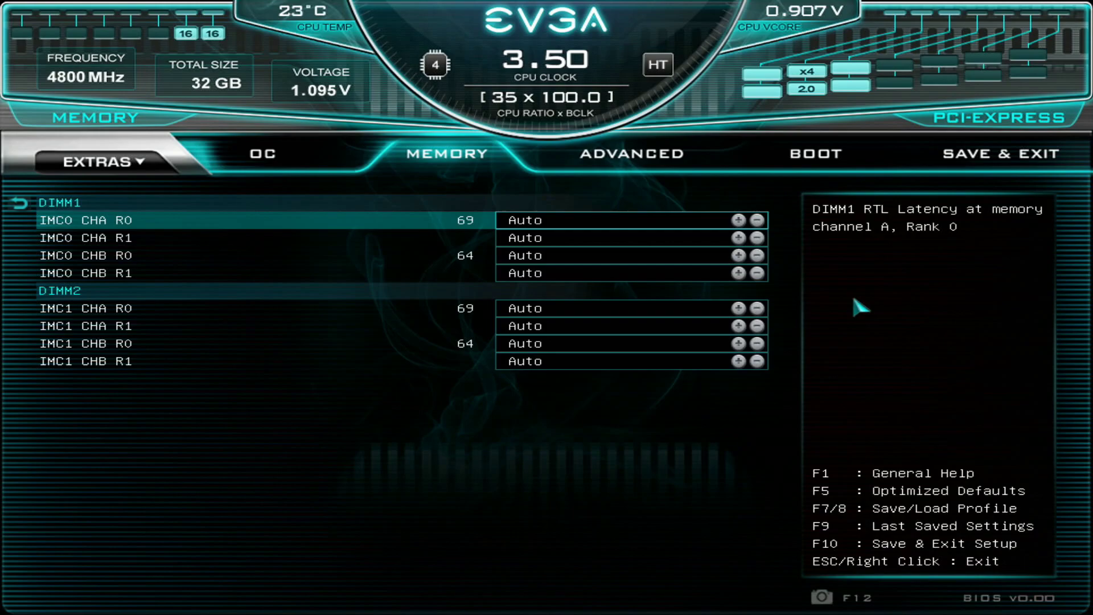
Go from RTL Configuration to the OC tab and view XOC Calibration under EXTRAS
key("Escape")
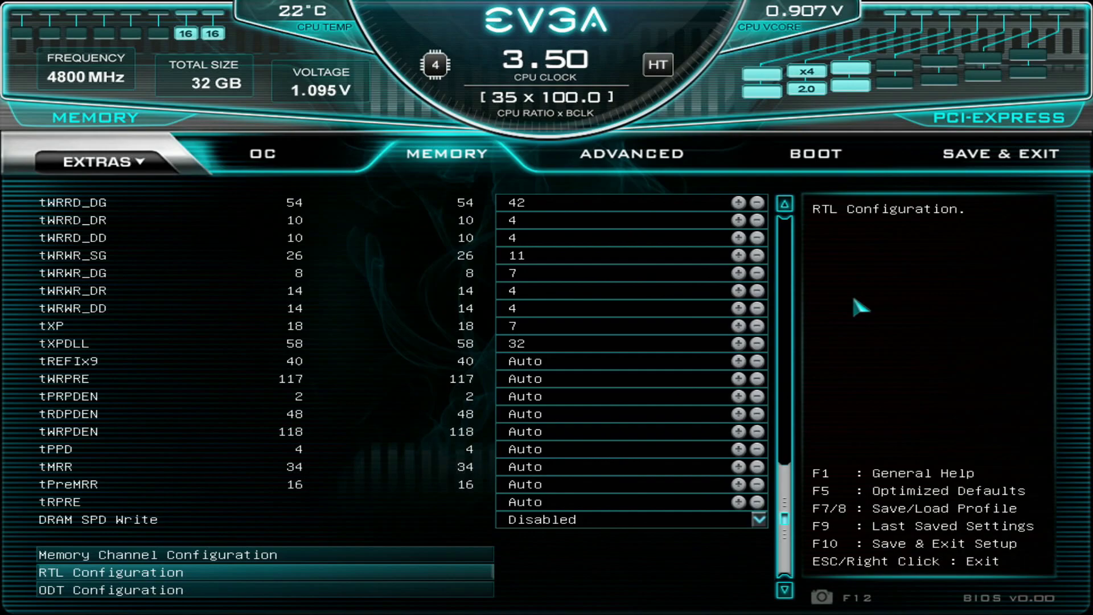
key("Left")
key("Left")
key("Down")
key("Down")
key("Down")
key("Down")
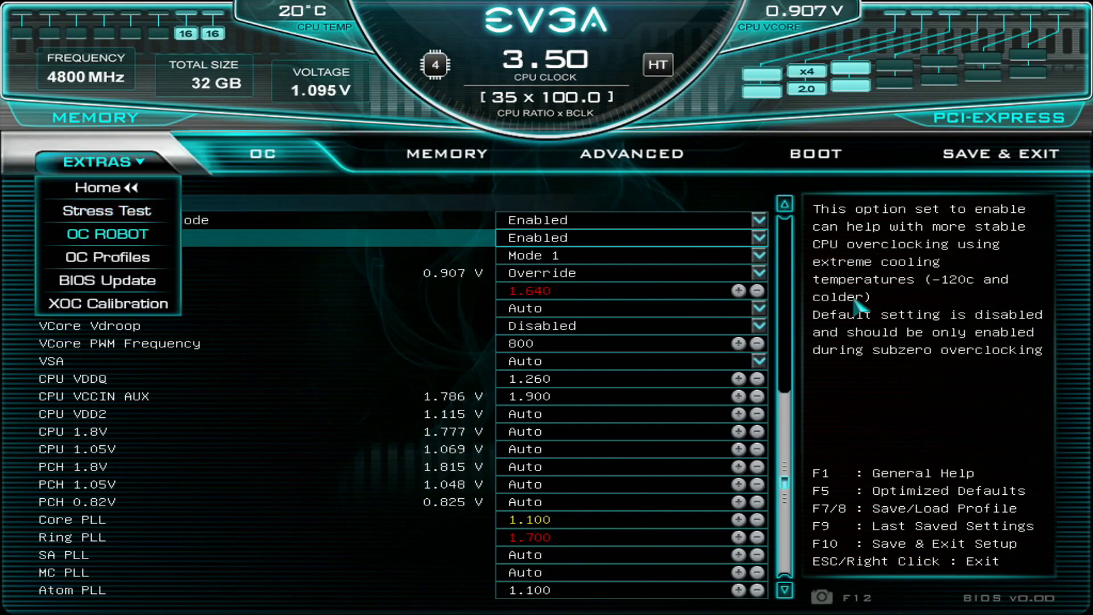
key("Up")
key("Up")
key("Up")
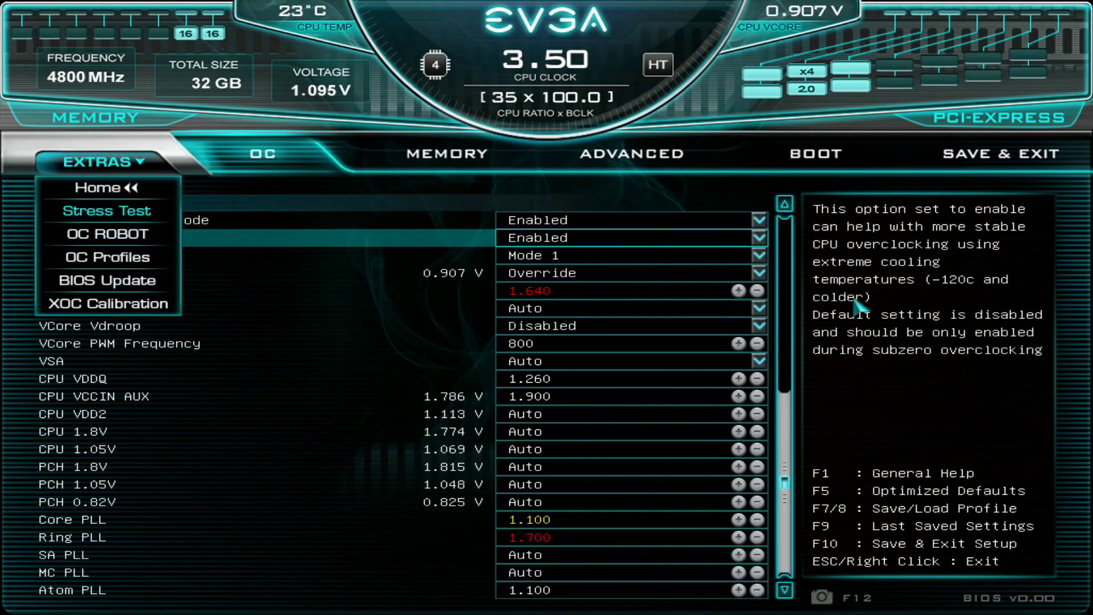
key("Down")
key("Down")
key("Down")
key("Down")
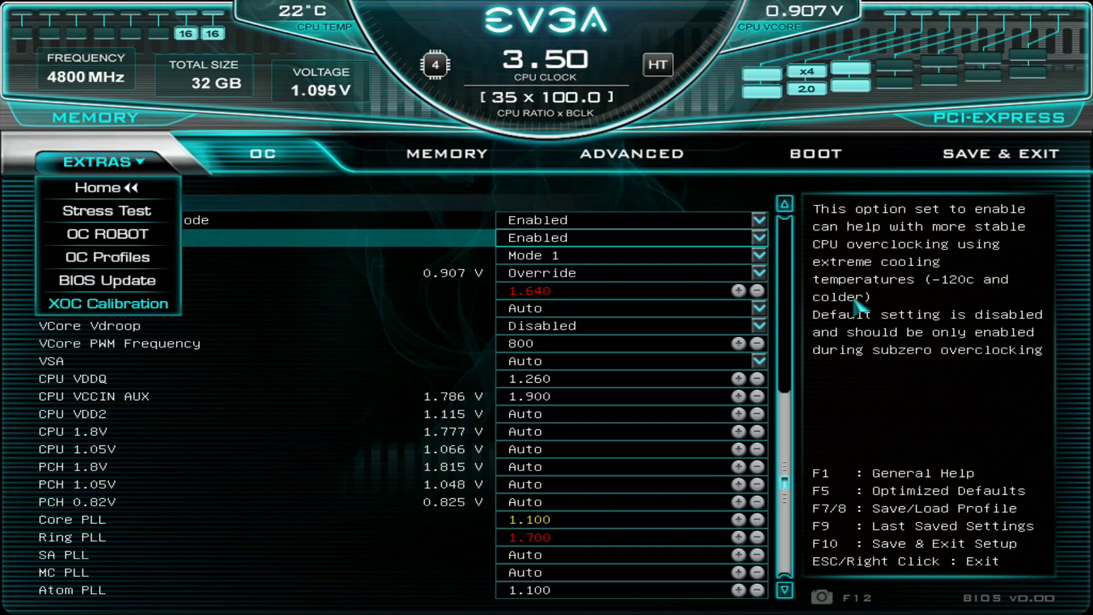
key("Escape")
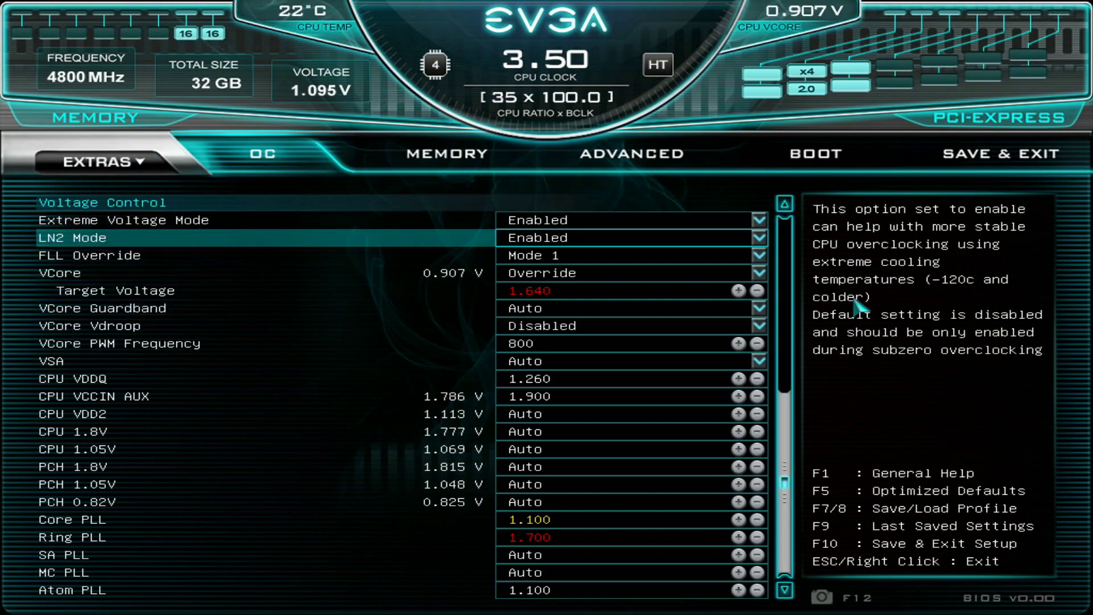
On the MEMORY tab, change tXP to 6 and back to 7, raising the quit prompt
key("Right")
key("Up")
key("Up")
key("Up")
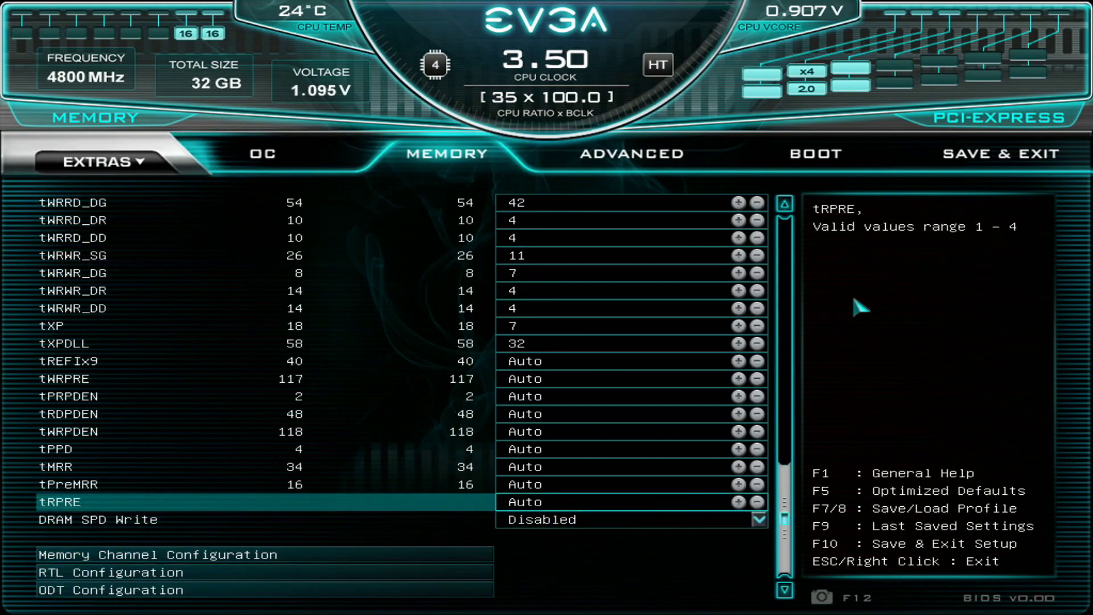
key("Up")
key("Up")
key("Up")
key("Up")
key("Up")
key("Up")
key("Up")
key("Up")
key("Up")
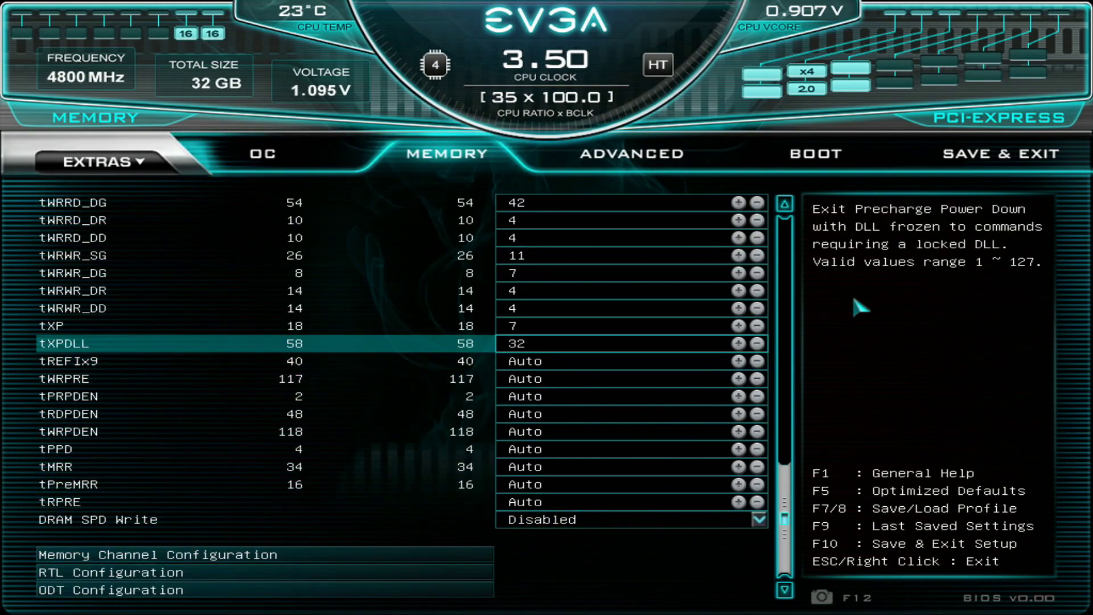
key("Up")
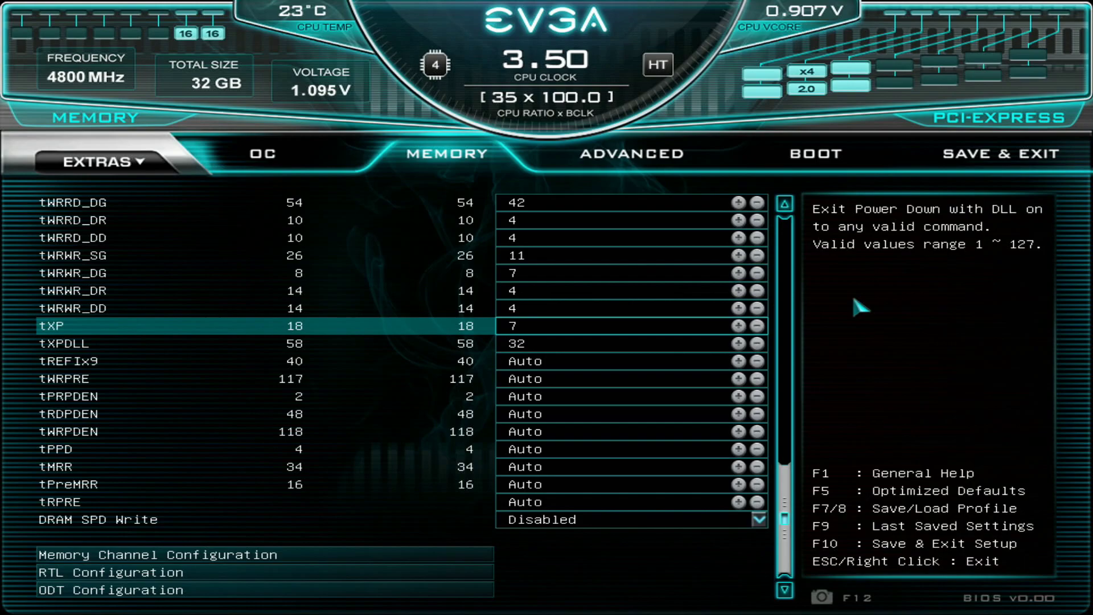
key("minus")
key("plus")
key("Escape")
key("Escape")
Review the OC CPU ratios (multiplier and core limits 64, RING 52), then go to Advanced
key("Left")
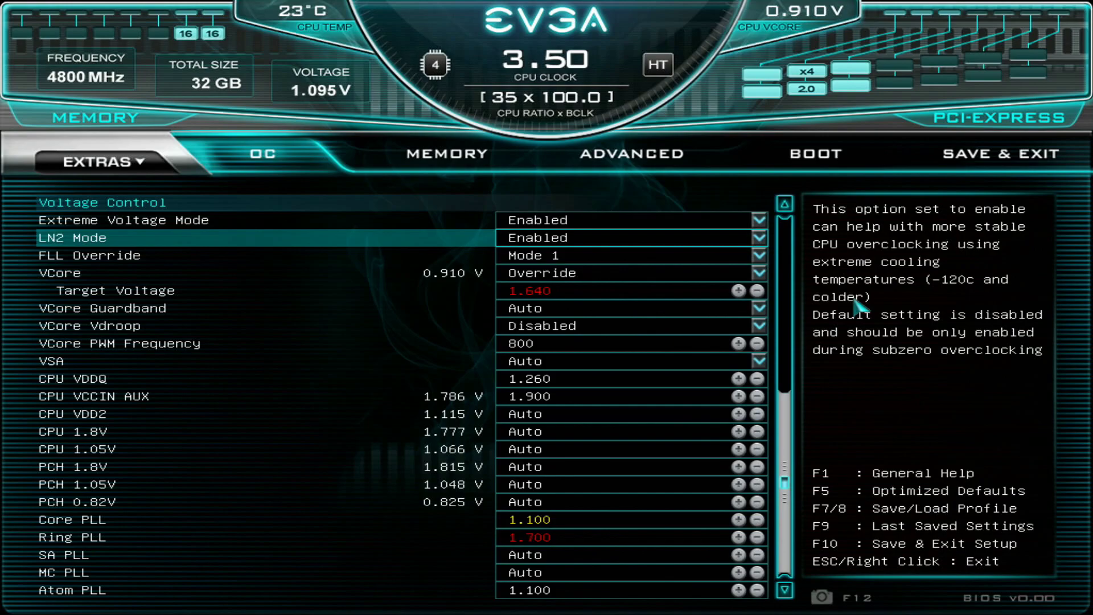
key("Up")
key("Up")
key("Up")
key("Up")
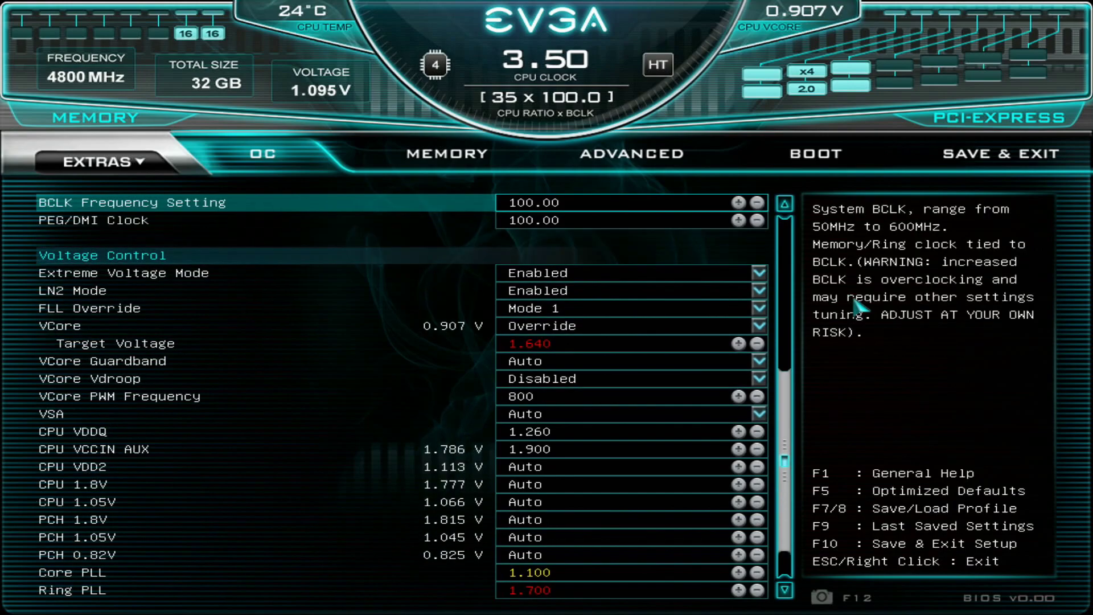
key("Up")
key("Up")
key("Up")
key("Up")
key("Up")
key("Up")
key("Up")
key("Up")
key("Up")
key("Up")
key("Up")
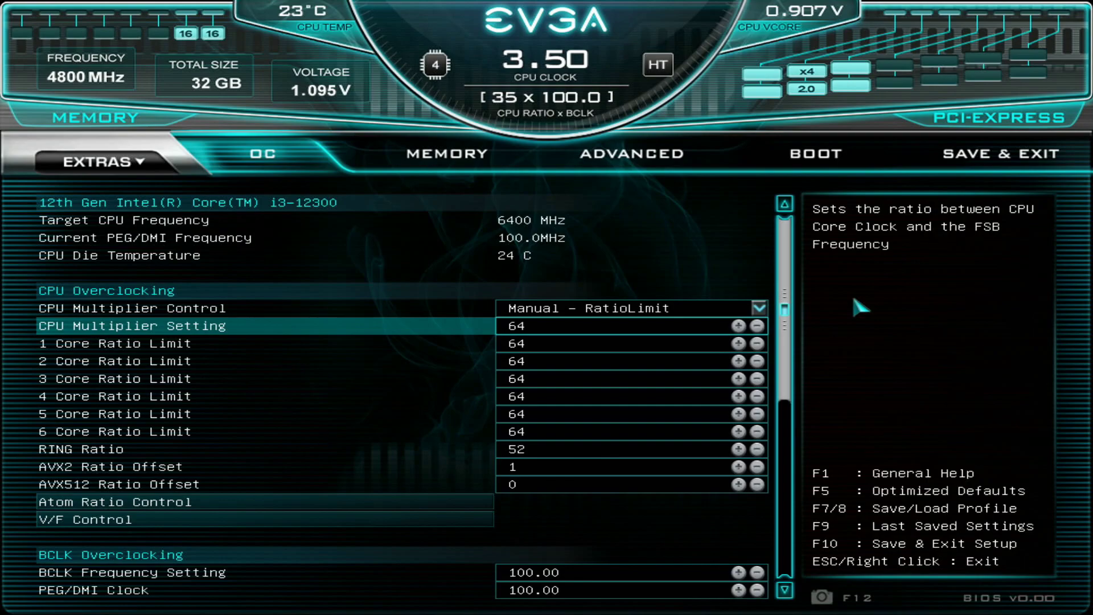
key("Right")
key("Right")
Set Active Atom Cores Control to Legacy Mode in CPU Configuration
key("Return")
key("Down")
key("Down")
key("Down")
key("Down")
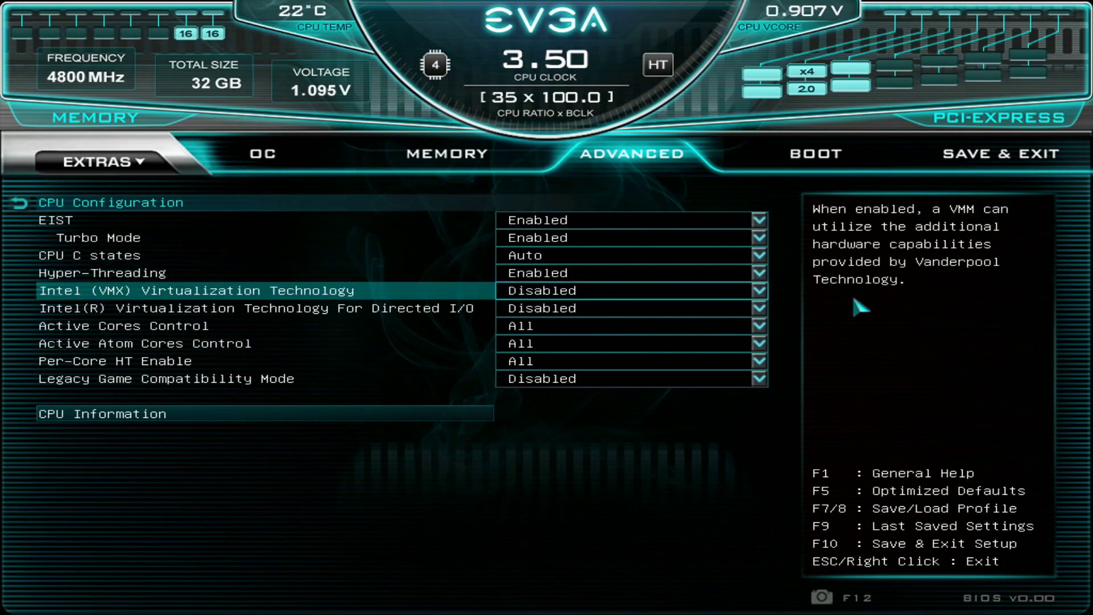
key("Down")
key("Down")
key("Down")
key("Return")
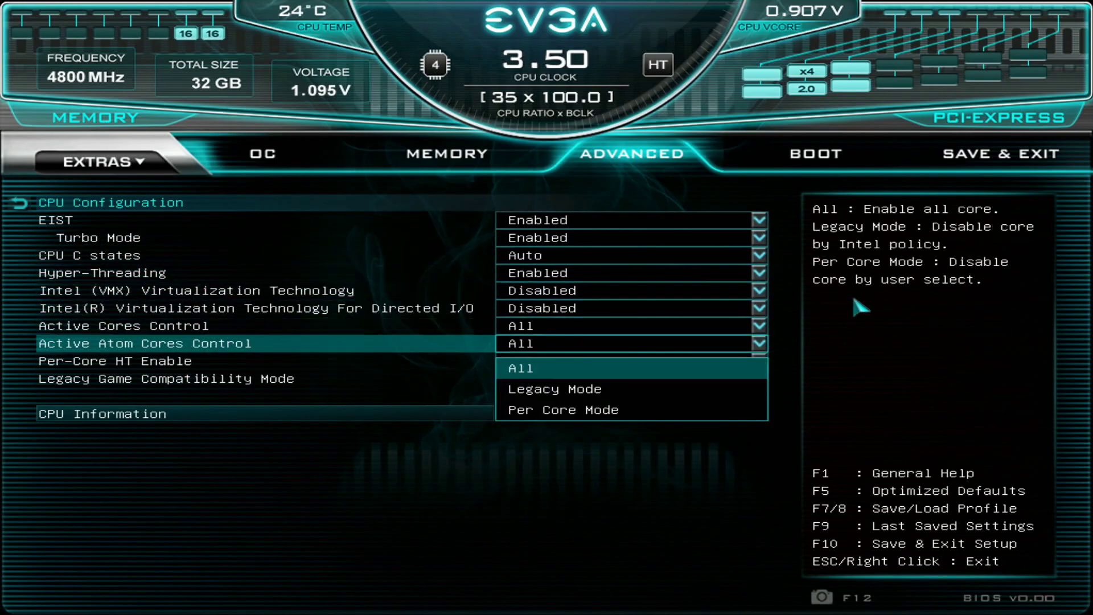
Set Active Atom Cores to 0 and return to the OC ratios page
key("Down")
key("Down")
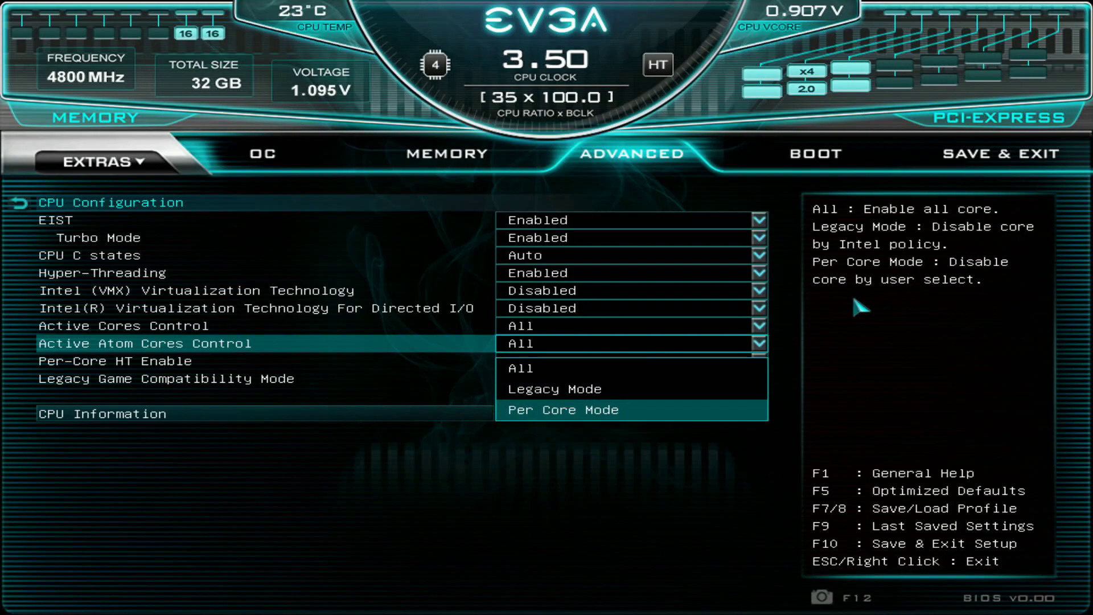
key("Up")
key("Return")
key("Down")
key("Return")
key("Up")
key("Return")
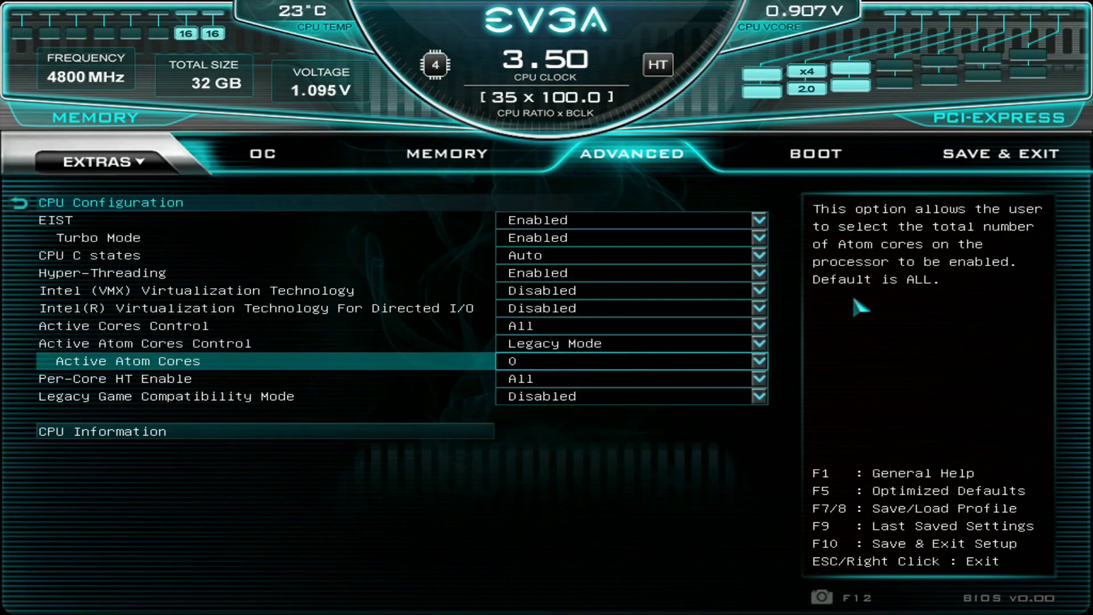
key("Escape")
key("Left")
key("Left")
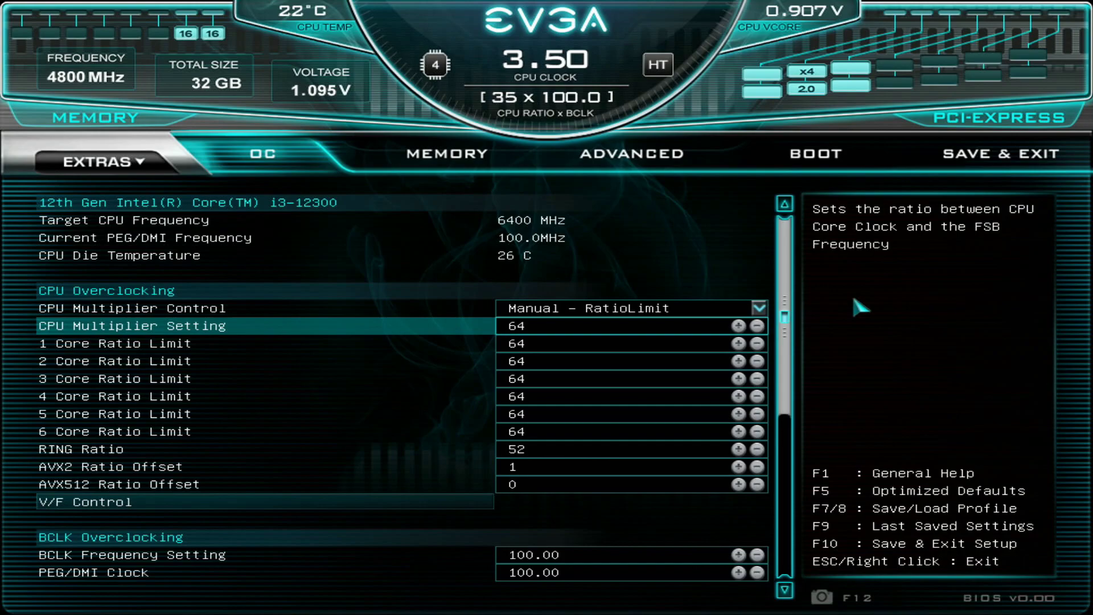
key("Up")
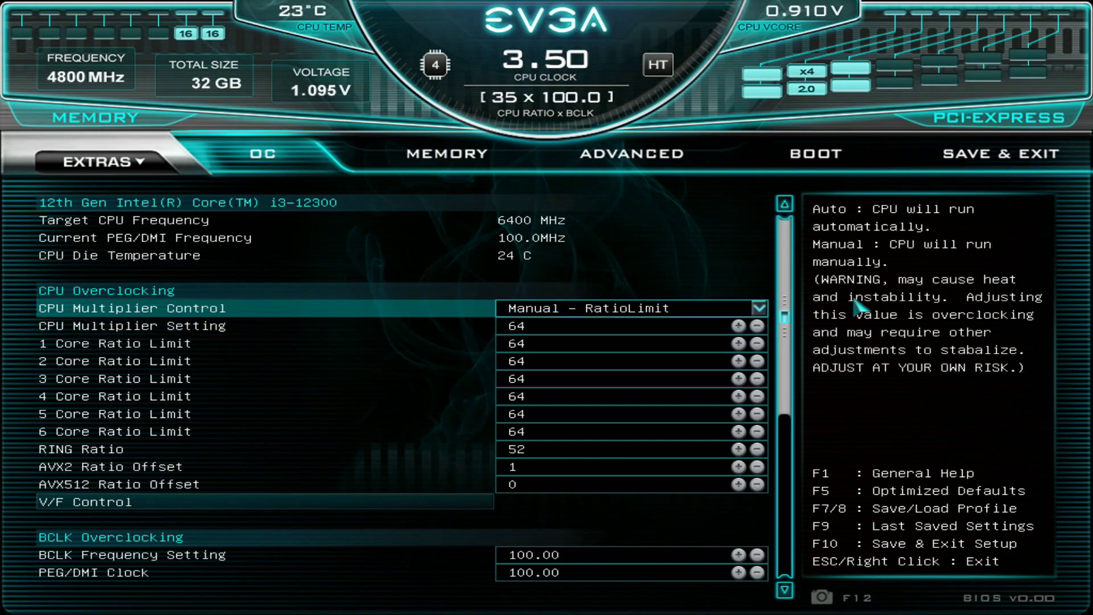
key("Down")
key("Down")
key("Down")
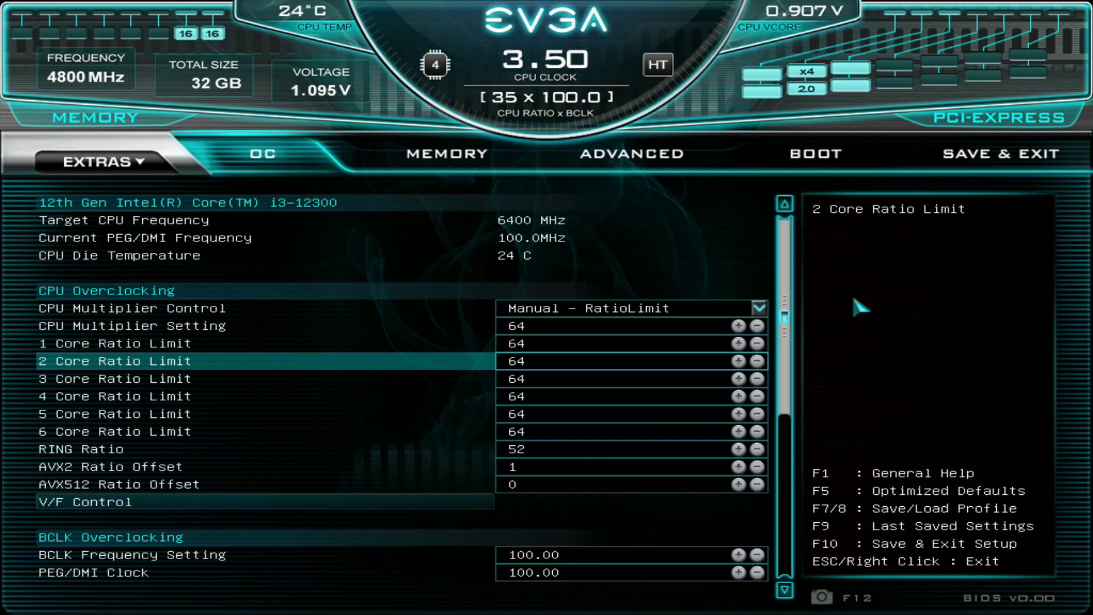
key("Up")
key("Up")
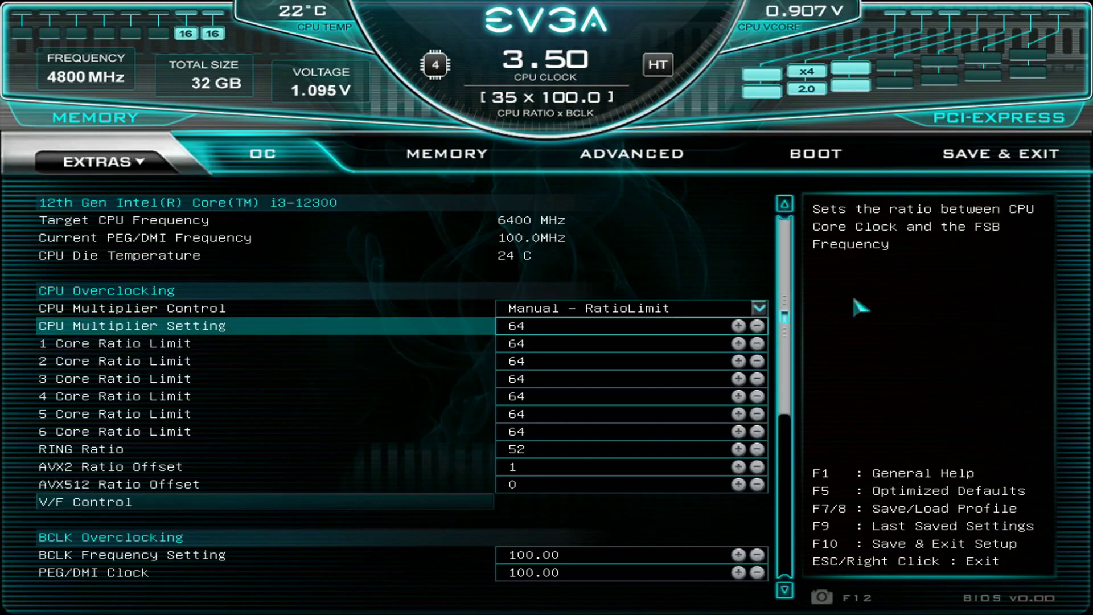
key("Down")
key("Down")
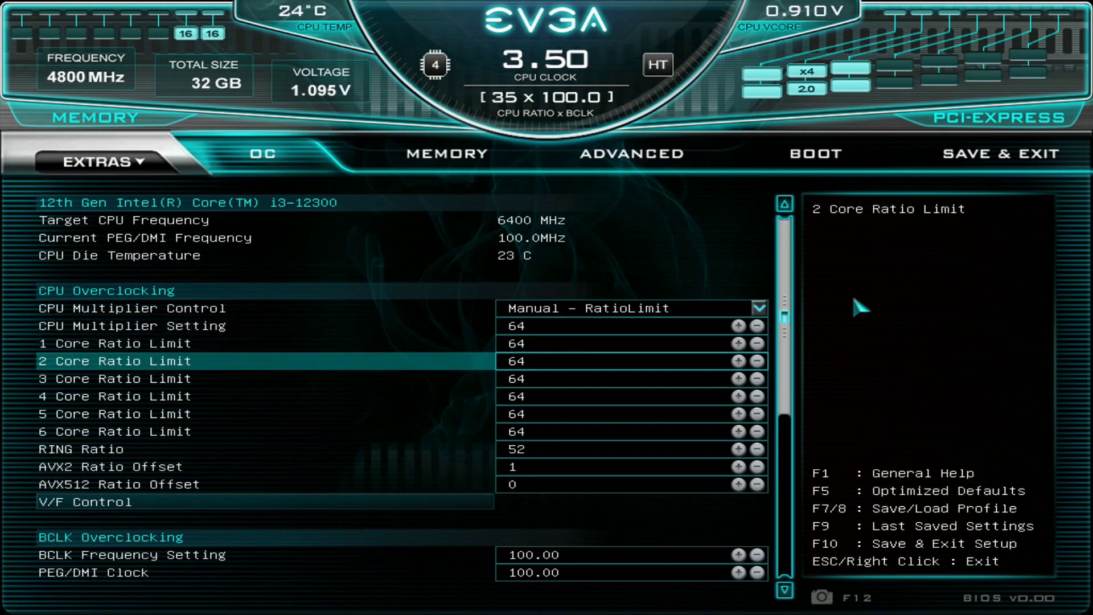
key("Down")
key("Down")
key("Down")
key("Down")
key("Down")
key("Down")
key("Down")
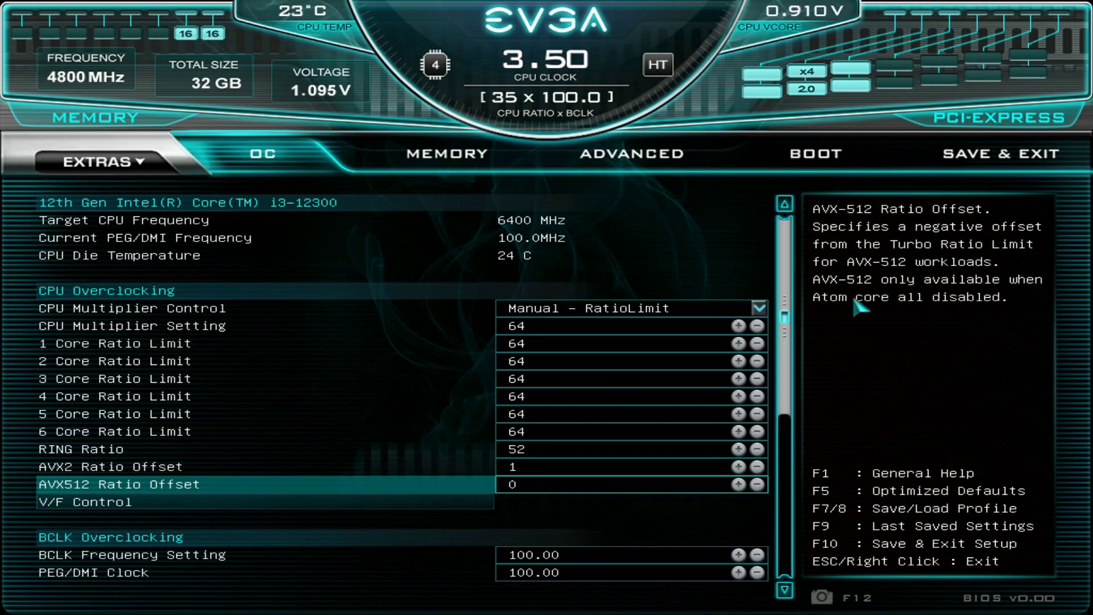
key("Up")
key("Up")
key("Up")
key("Up")
key("Up")
Briefly look through the MEMORY tab's timings and profile settings
key("Down")
key("Right")
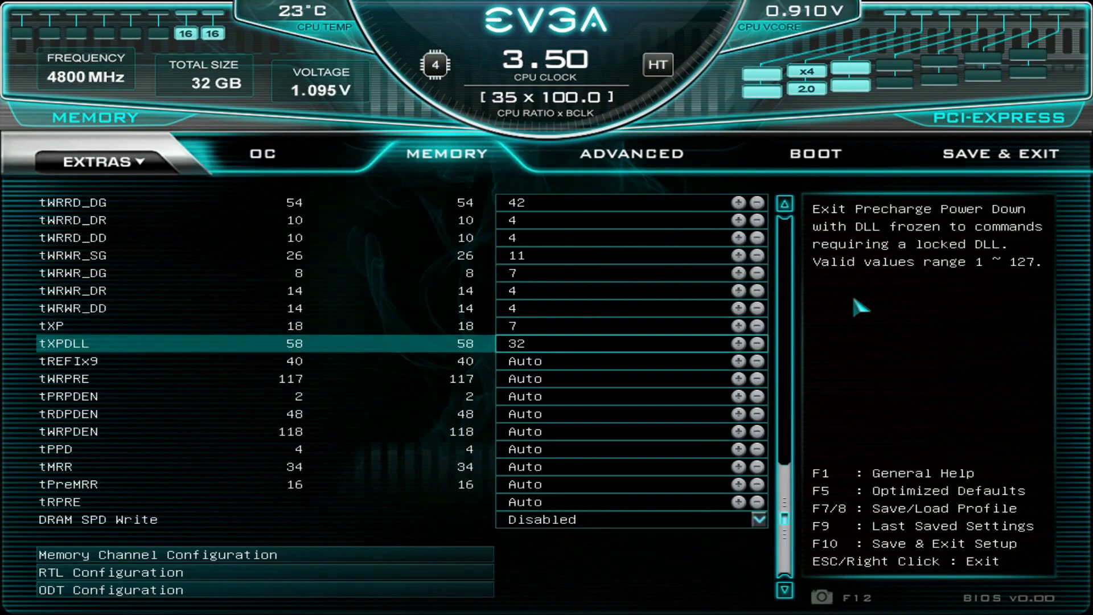
key("Down")
key("Down")
key("Up")
key("Up")
key("Up")
key("Up")
key("Page_Up")
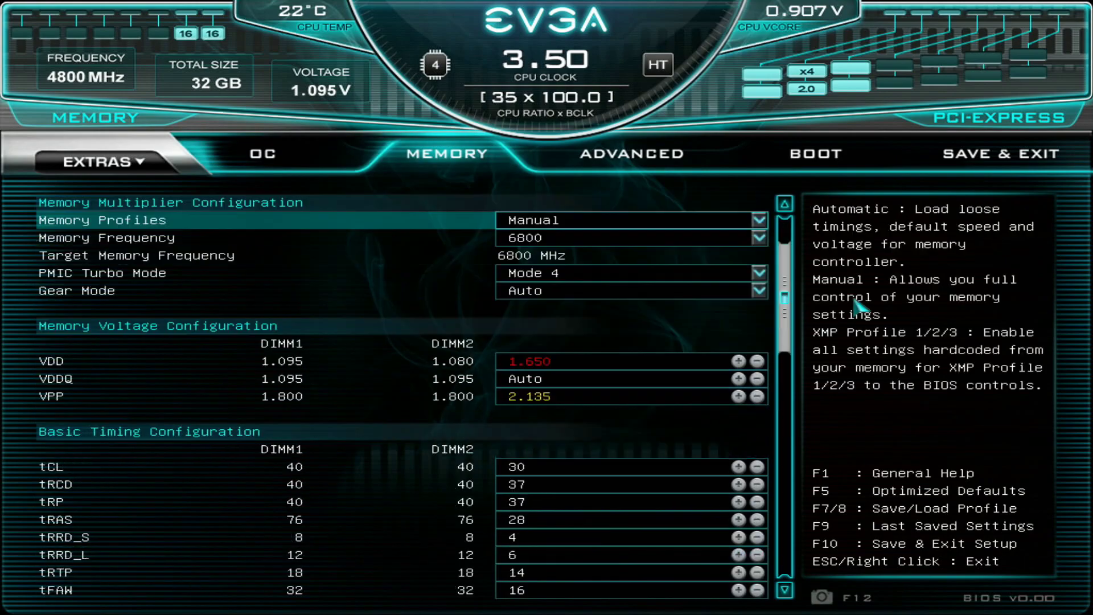
key("Up")
Review OC Voltage Control down to the PLL rows: Core PLL 1.100, Ring PLL 1.700
key("Left")
key("Down")
key("Down")
key("Down")
key("Down")
key("Down")
key("Down")
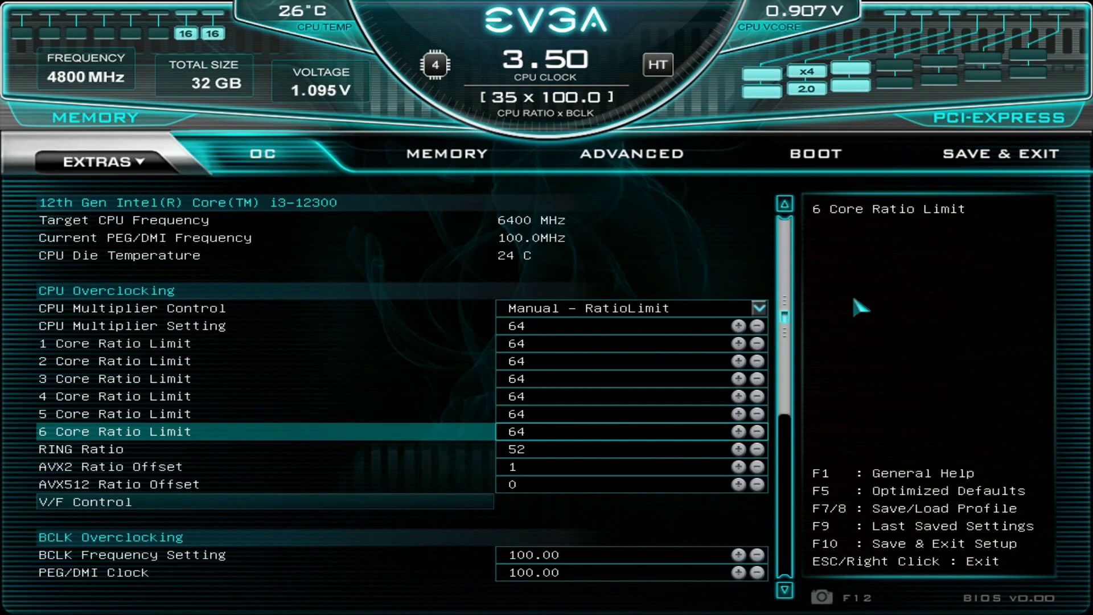
key("Down")
key("Down")
key("Down")
key("Down")
key("Down")
key("Down")
key("Down")
key("Down")
key("Down")
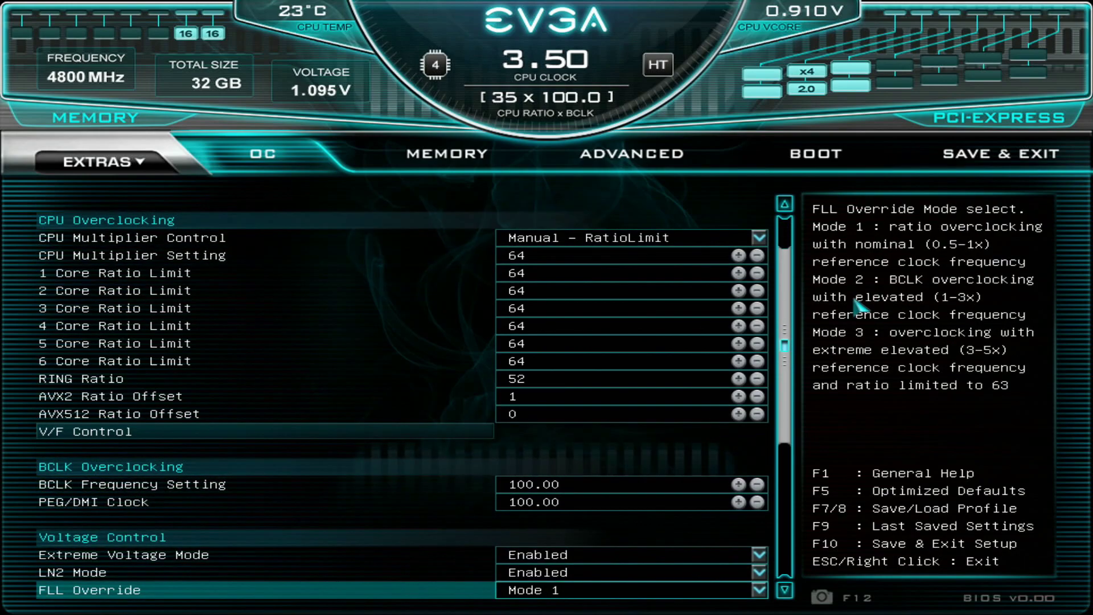
key("Down")
key("Down")
key("Down")
key("Down")
key("Down")
key("Down")
key("Down")
key("Down")
key("Down")
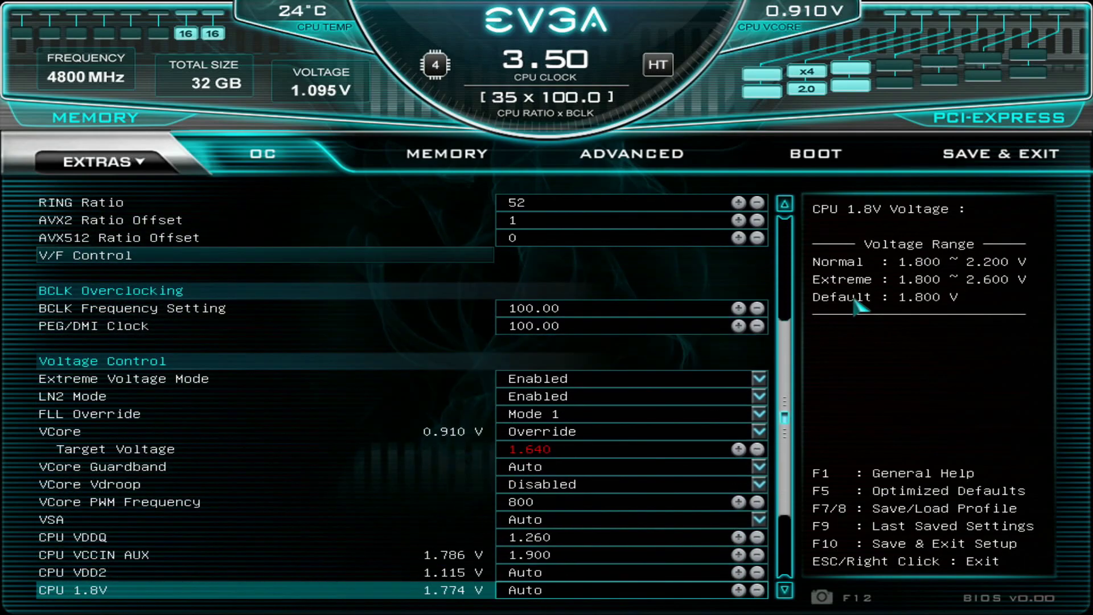
key("Down")
key("Down")
key("Down")
key("Down")
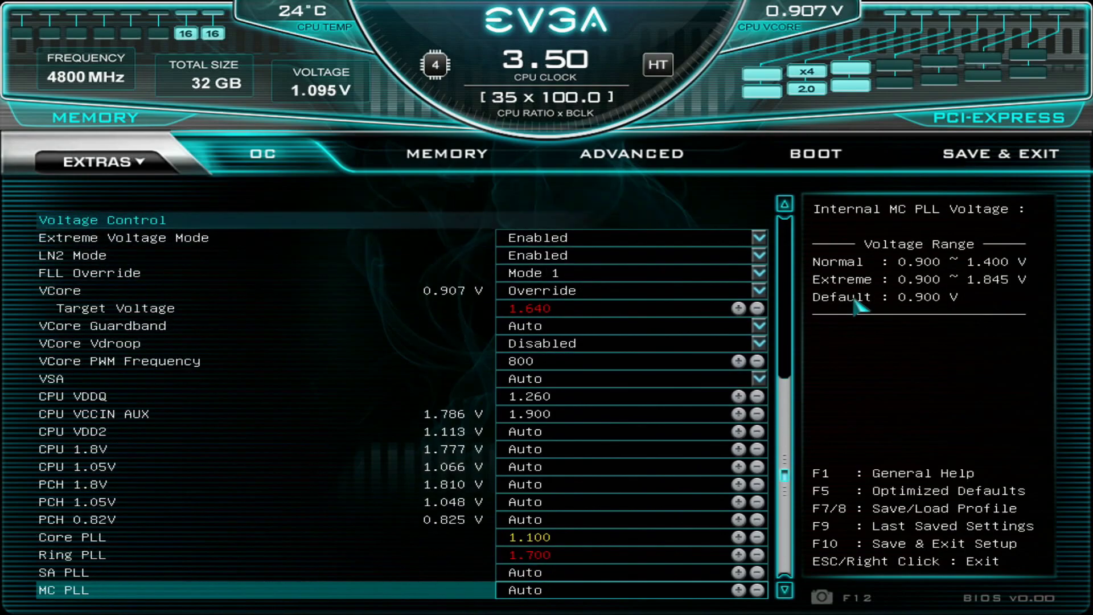
key("Up")
key("Up")
key("Down")
key("Down")
key("Up")
key("Up")
key("Up")
key("Up")
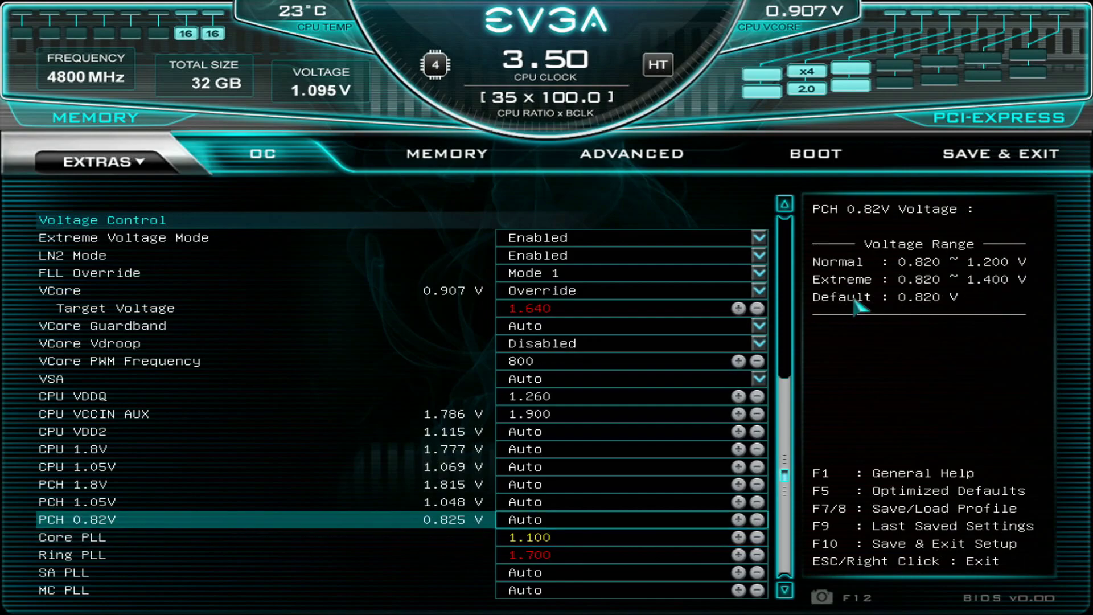
key("Up")
key("Up")
key("Up")
key("Up")
key("Up")
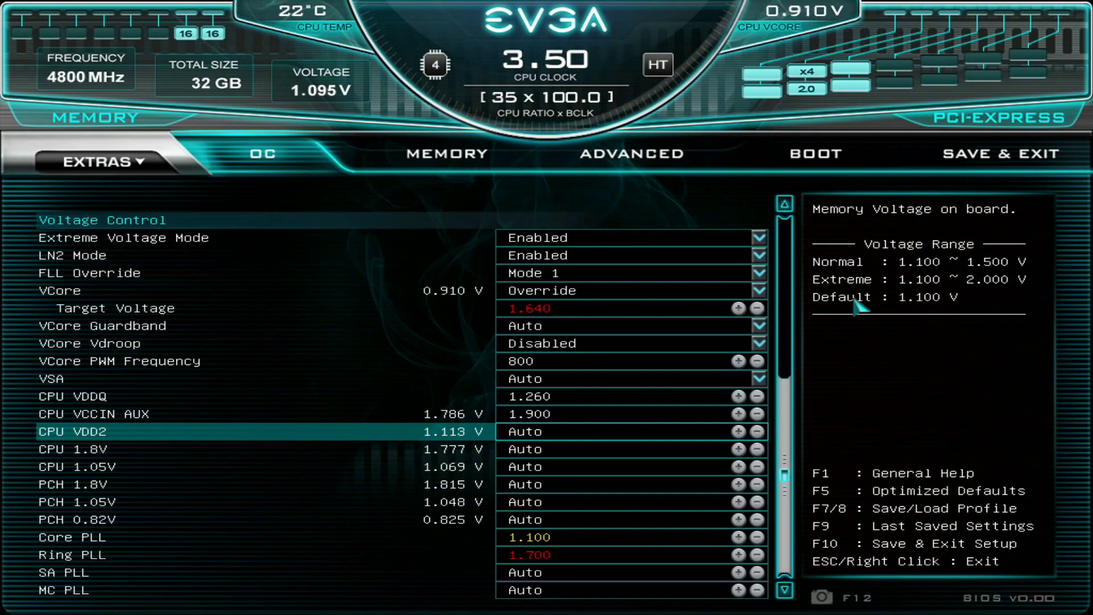
Move up from CPU VDD2 past VCore Guardband and PEG/DMI Clock to CPU Multiplier Control
key("Up")
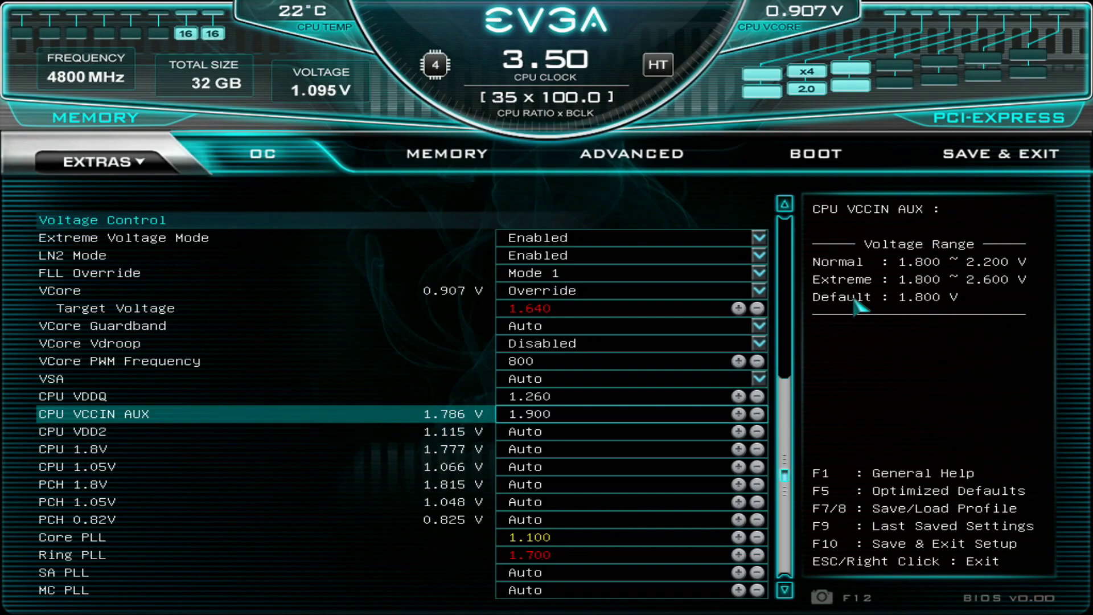
key("Up")
key("Up")
key("Up")
key("Up")
key("Up")
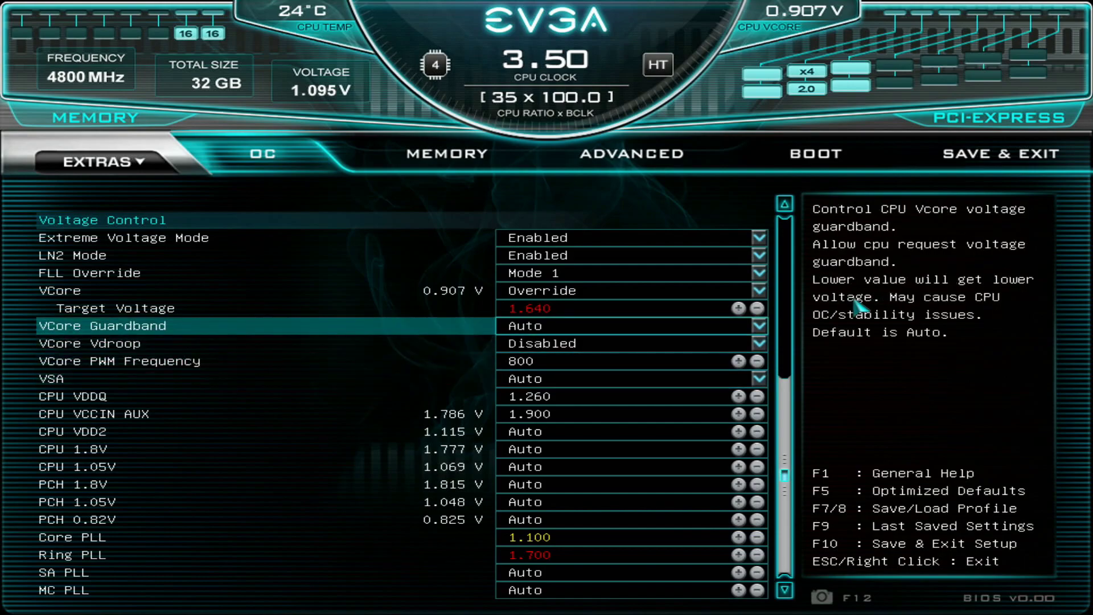
key("Up")
key("Up")
key("Up")
key("Up")
key("Up")
key("Up")
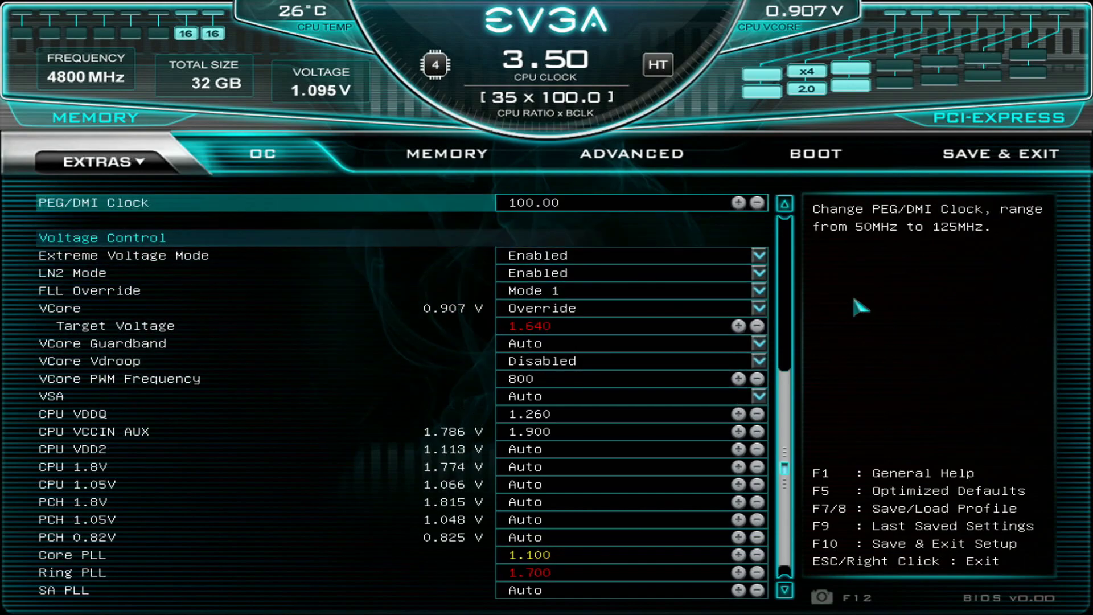
key("Up")
key("Up")
key("Up")
key("Up")
key("Up")
key("Up")
key("Up")
key("Up")
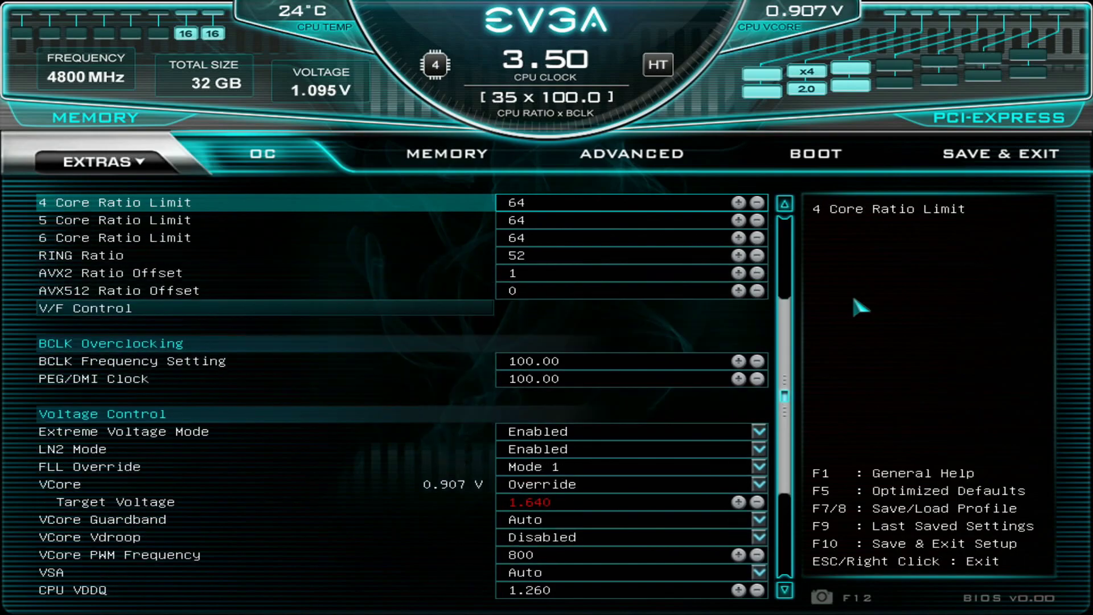
key("Up")
key("Up")
key("Up")
key("Up")
key("Up")
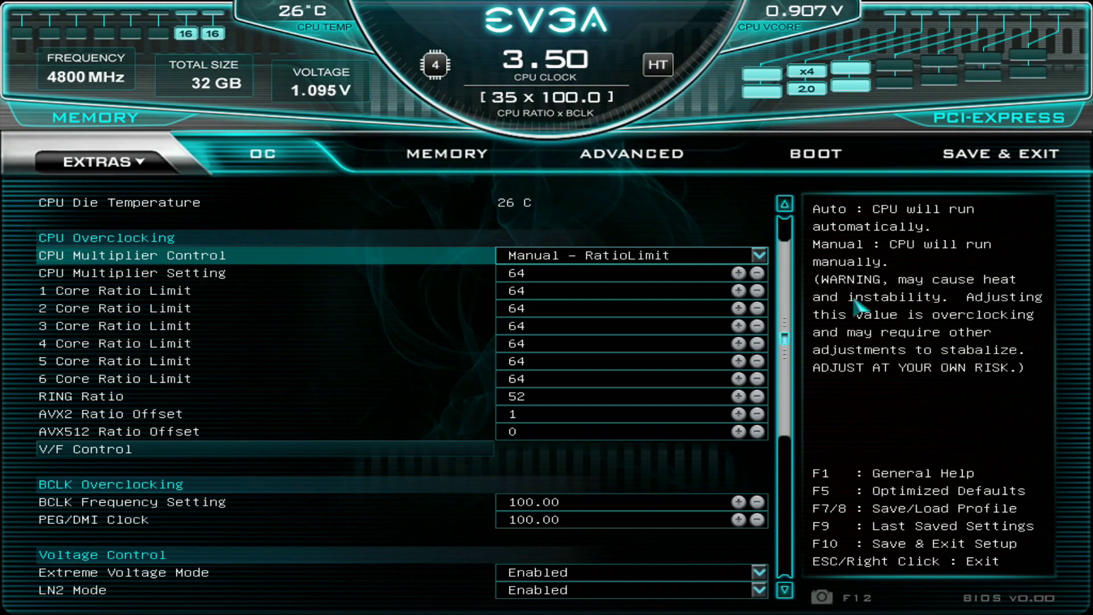
scroll(857, 307, "up", 1)
scroll(855, 306, "up", 1)
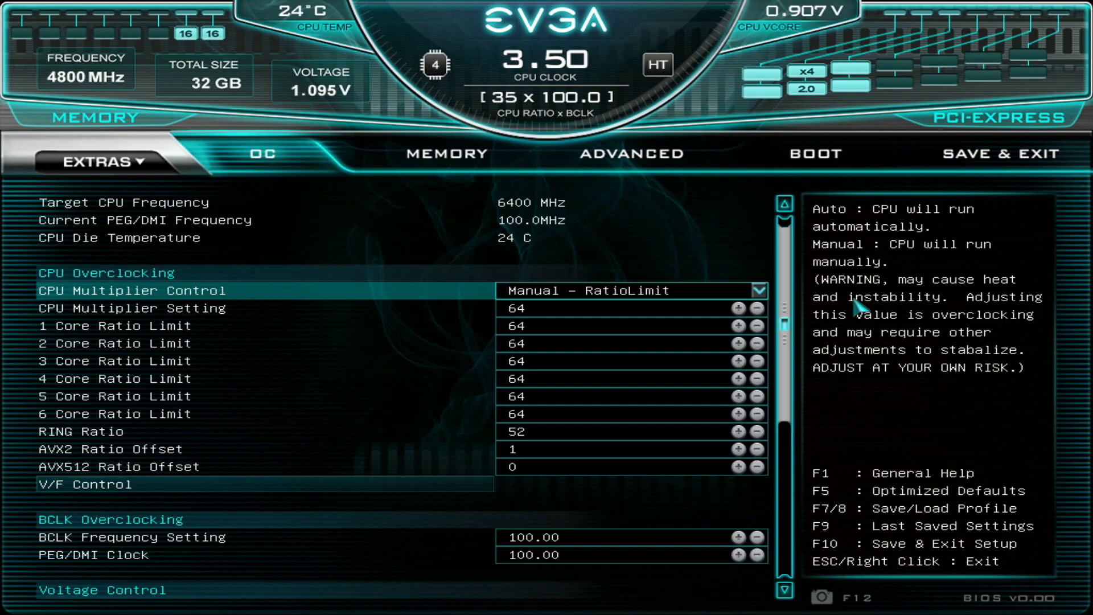
scroll(856, 307, "up", 1)
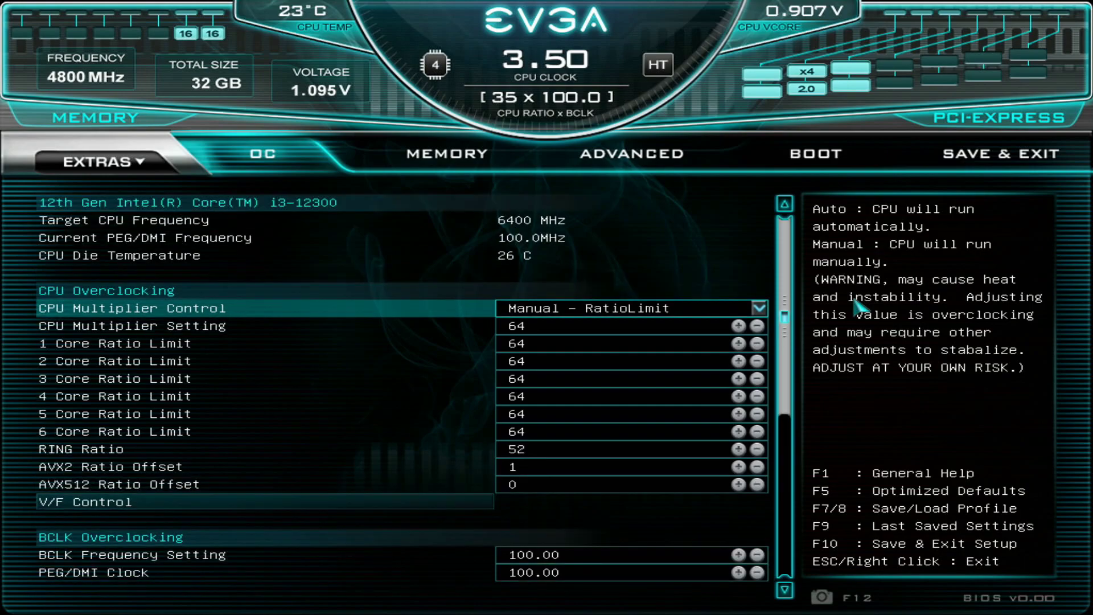
key("Right")
key("Left")
key("Down")
key("Down")
key("Down")
key("Down")
key("Up")
key("Up")
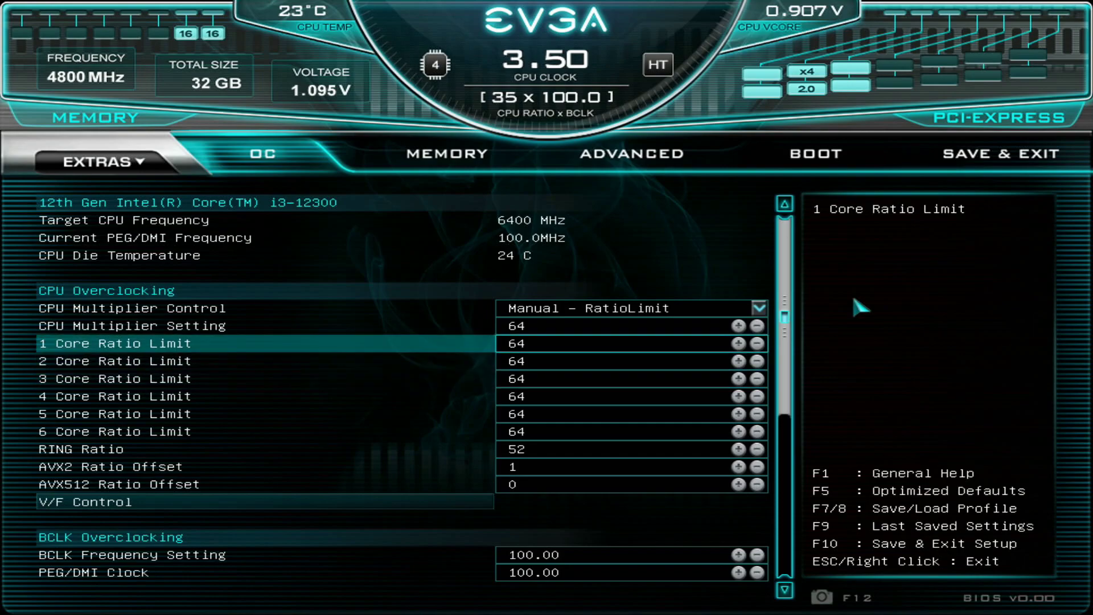
key("Up")
key("Up")
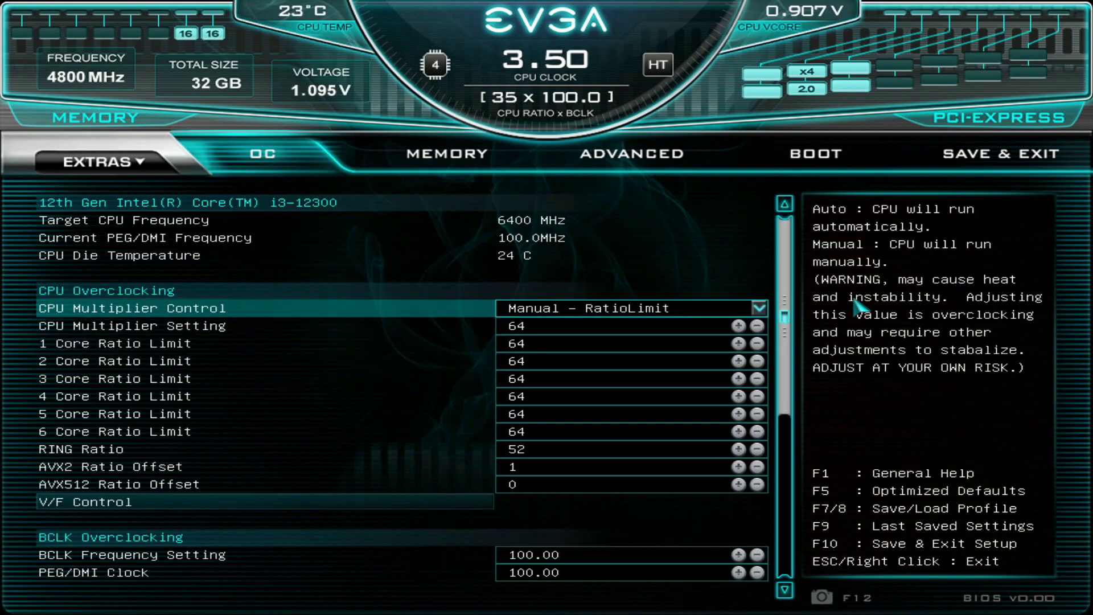